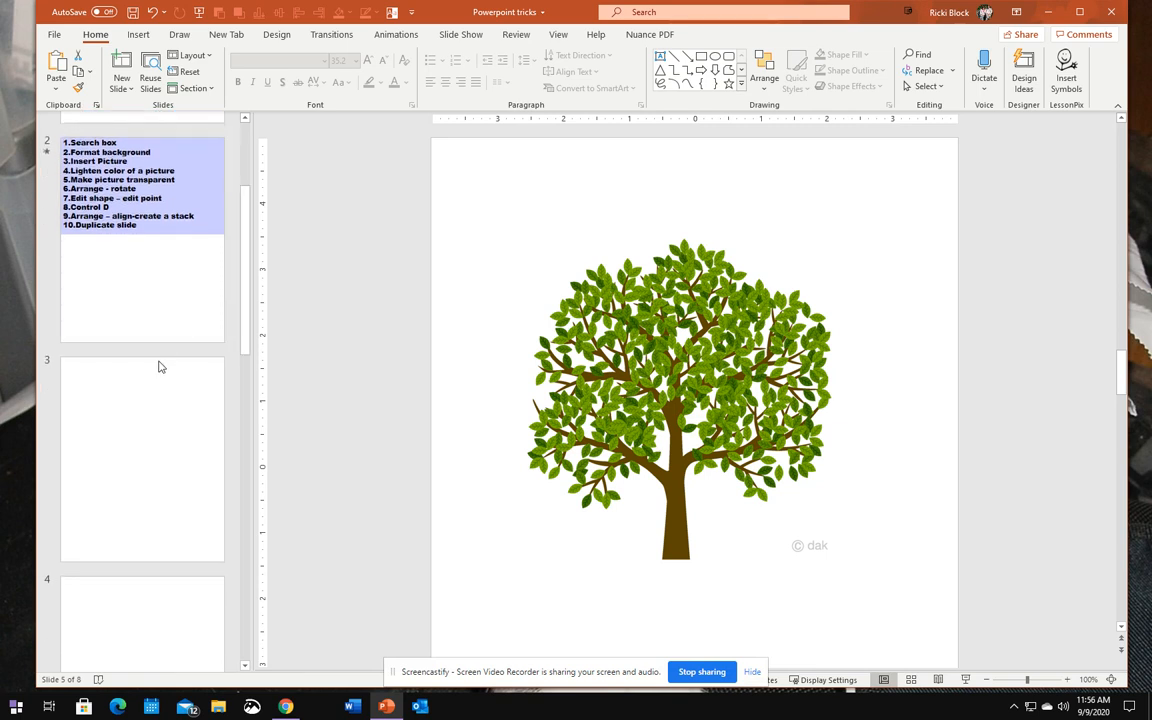
Cut both the title and the text placeholders from slide 3 to leave the slide blank
{"action": "left_click", "coordinate": [155, 421]}
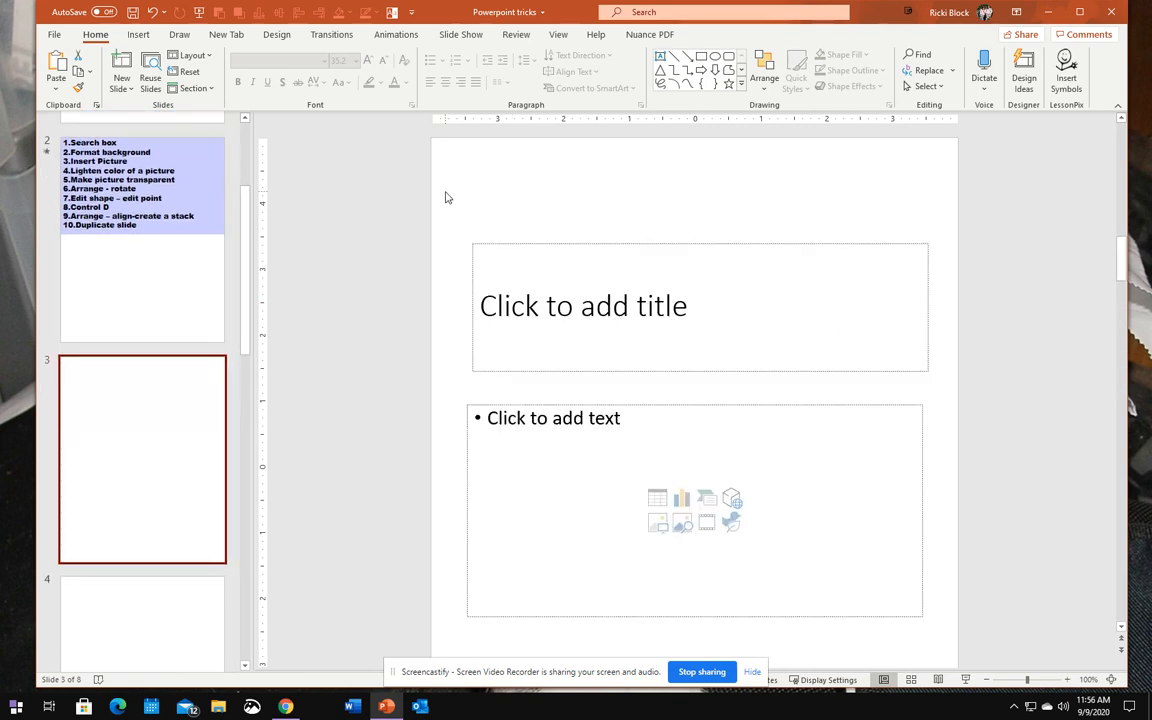
{"action": "left_click_drag", "start_coordinate": [444, 190], "coordinate": [946, 657]}
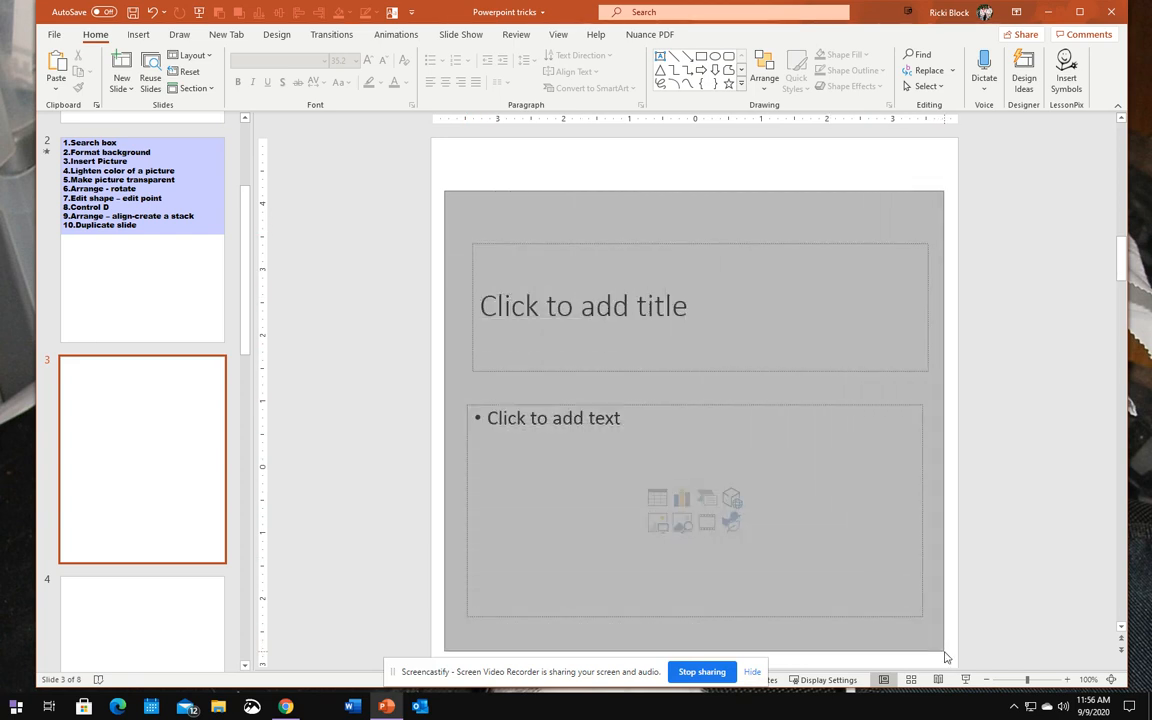
{"action": "left_click_drag", "start_coordinate": [946, 657], "coordinate": [946, 657]}
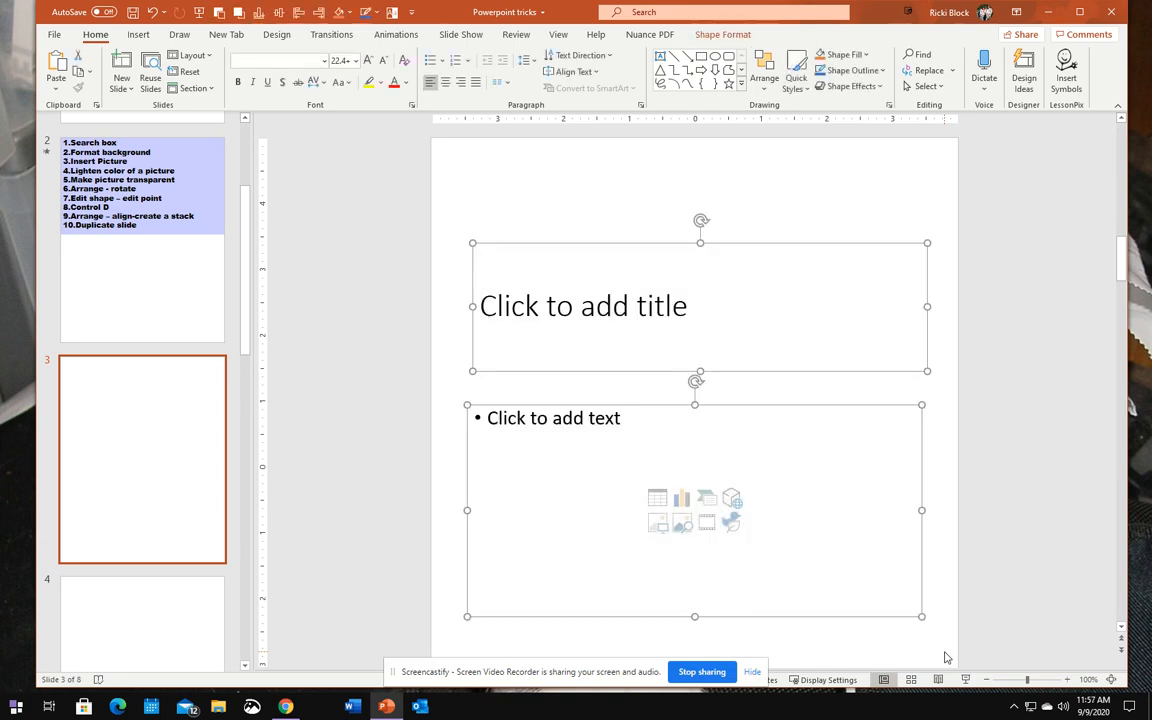
{"action": "right_click", "coordinate": [612, 241]}
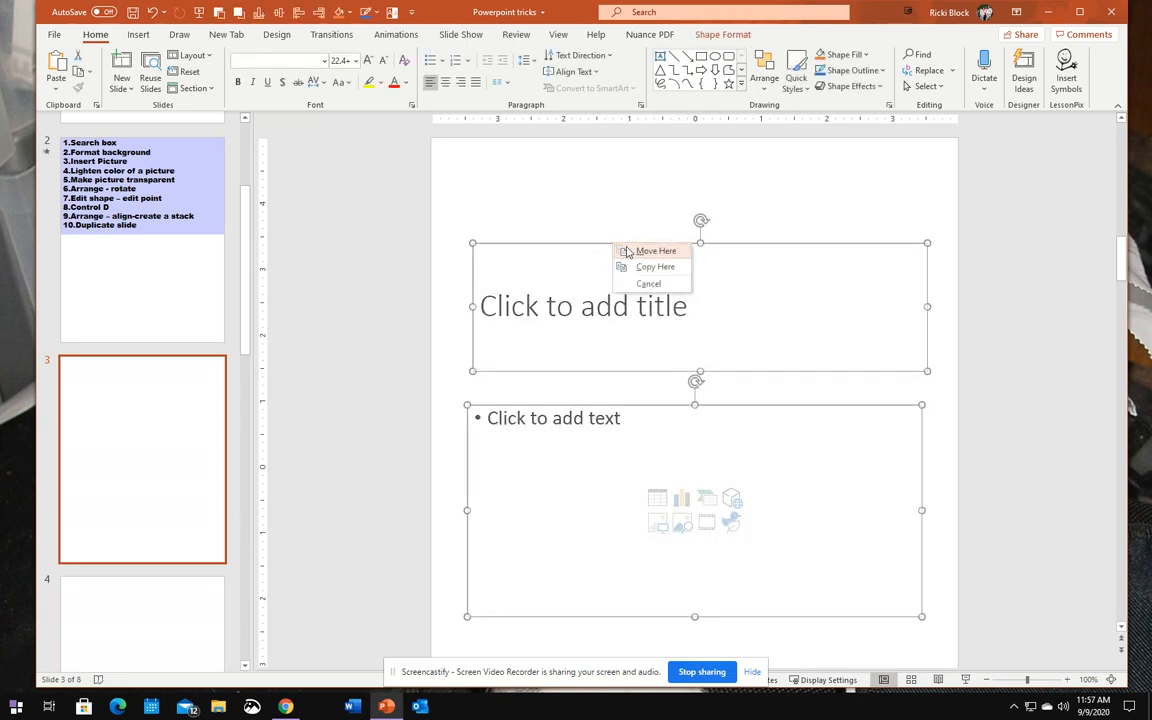
{"action": "left_click", "coordinate": [604, 244]}
{"action": "right_click", "coordinate": [600, 243]}
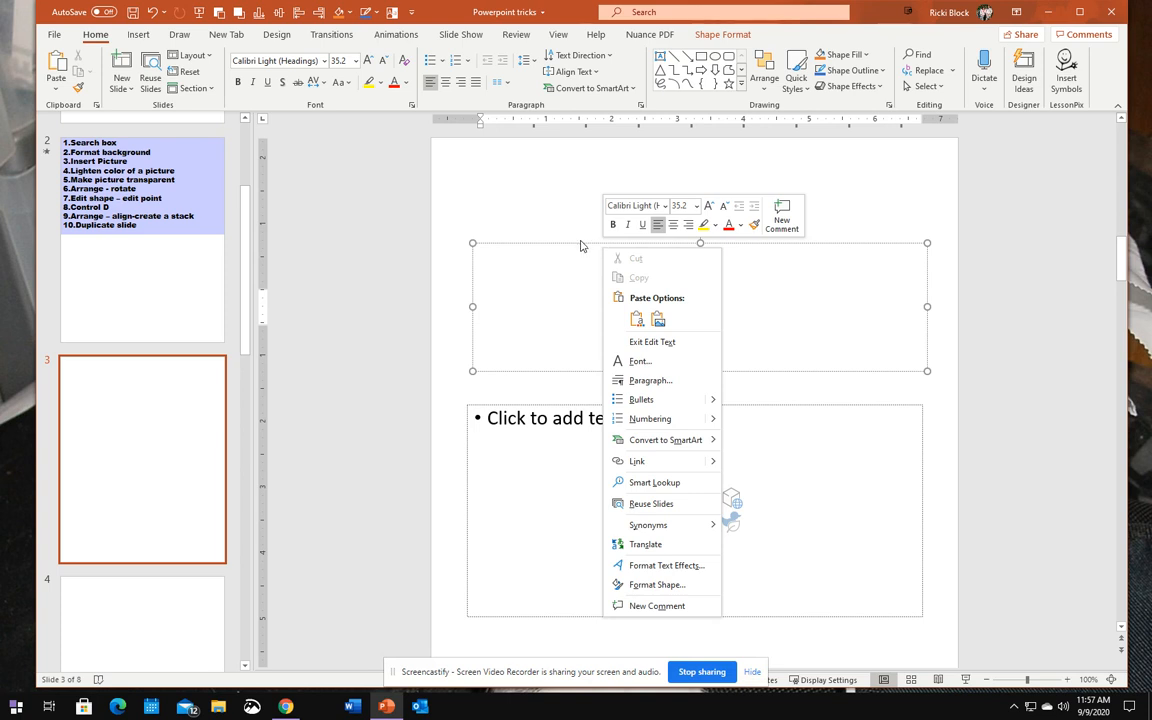
{"action": "right_click", "coordinate": [581, 244]}
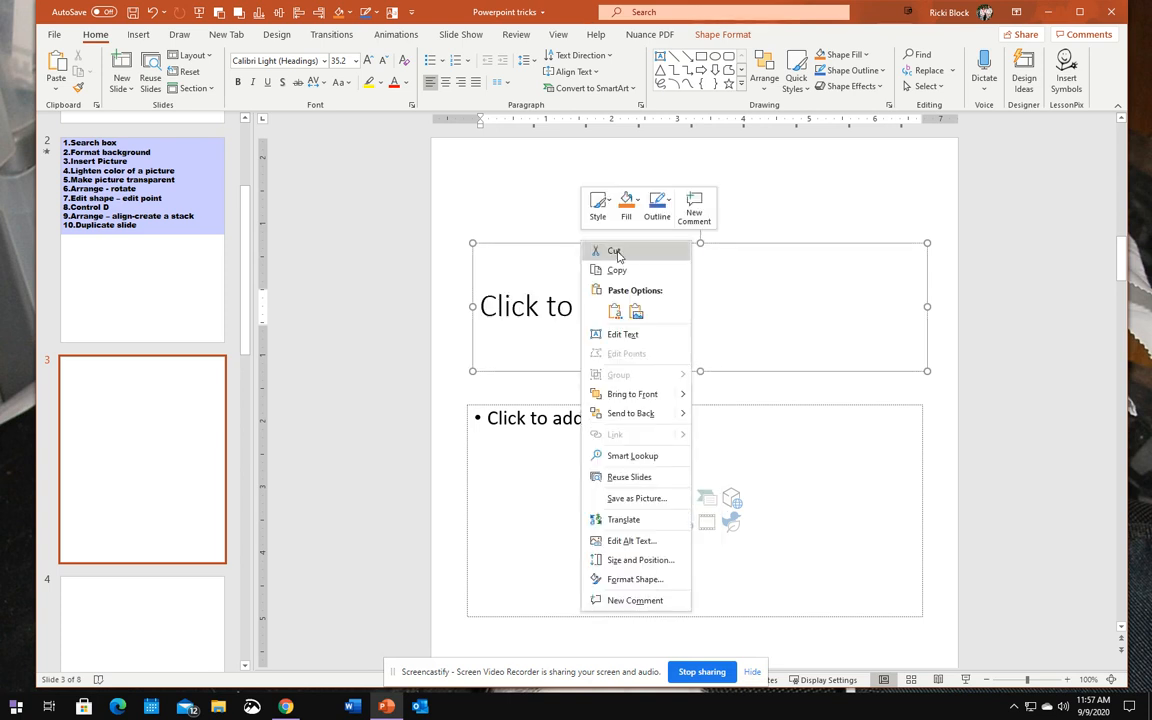
{"action": "left_click", "coordinate": [544, 247]}
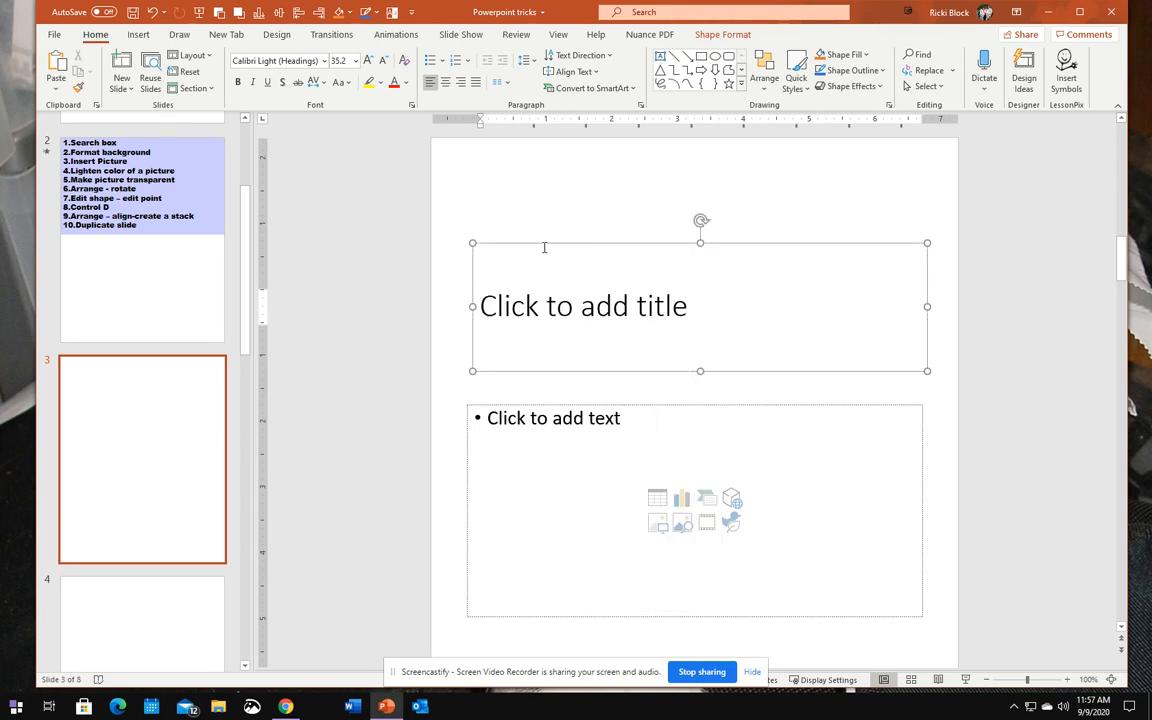
{"action": "left_click_drag", "start_coordinate": [449, 186], "coordinate": [953, 607]}
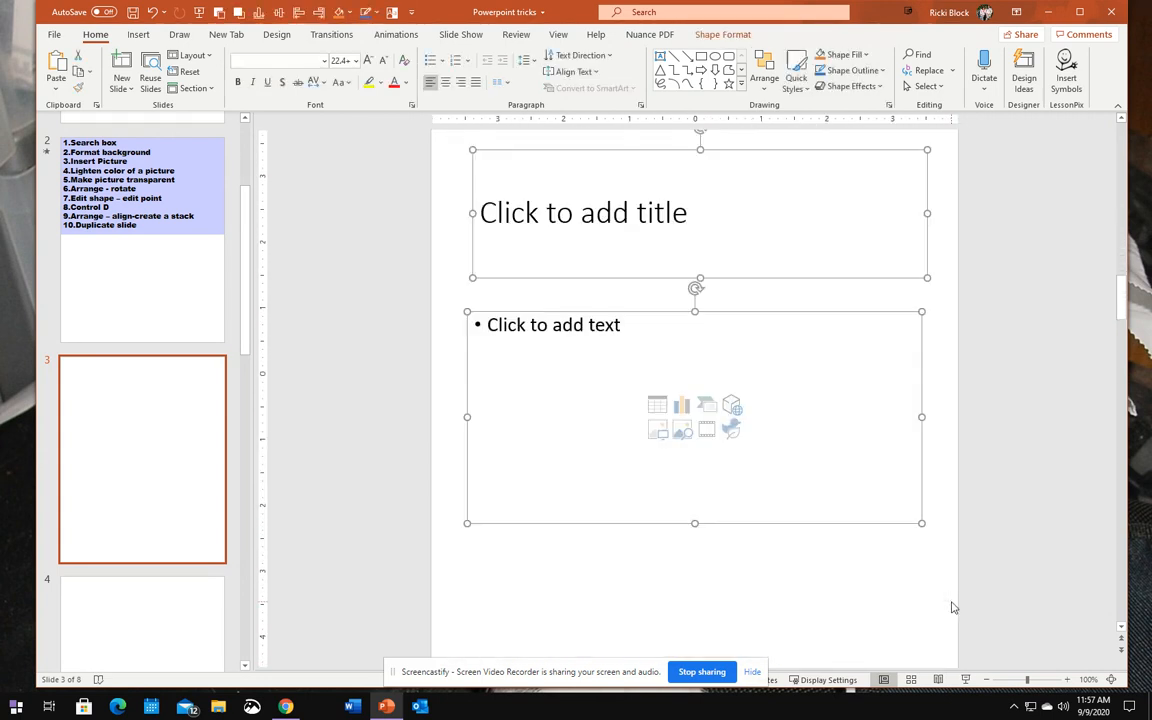
{"action": "right_click", "coordinate": [584, 153]}
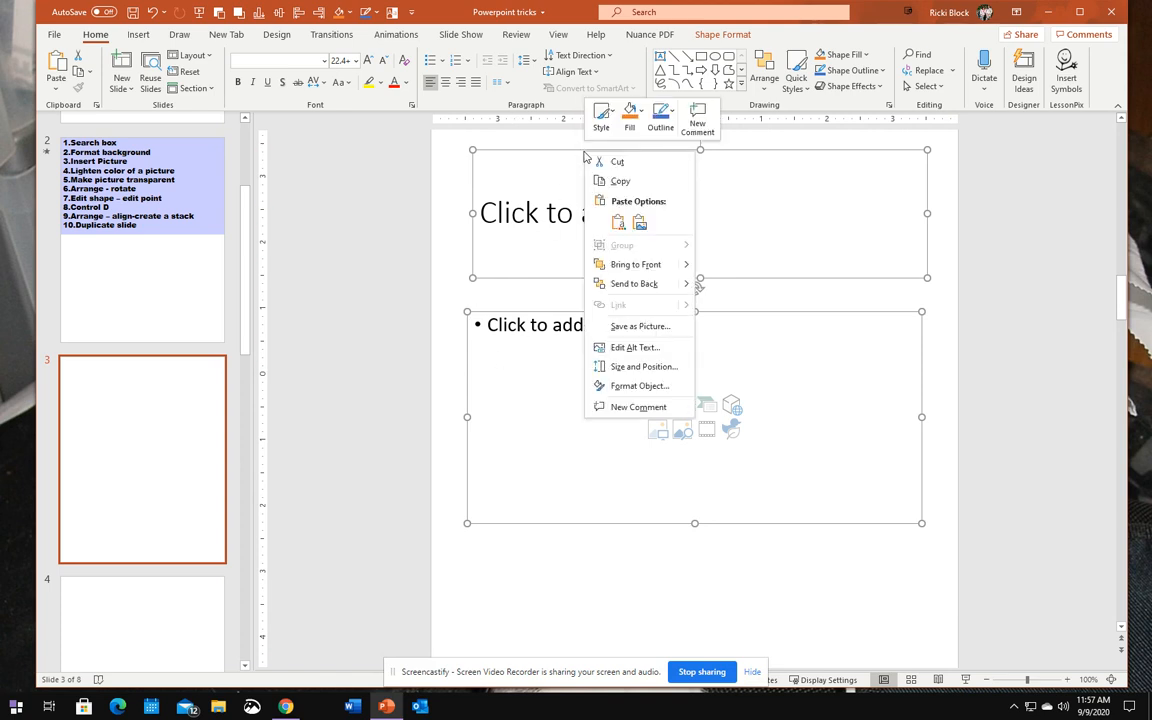
{"action": "left_click", "coordinate": [617, 162]}
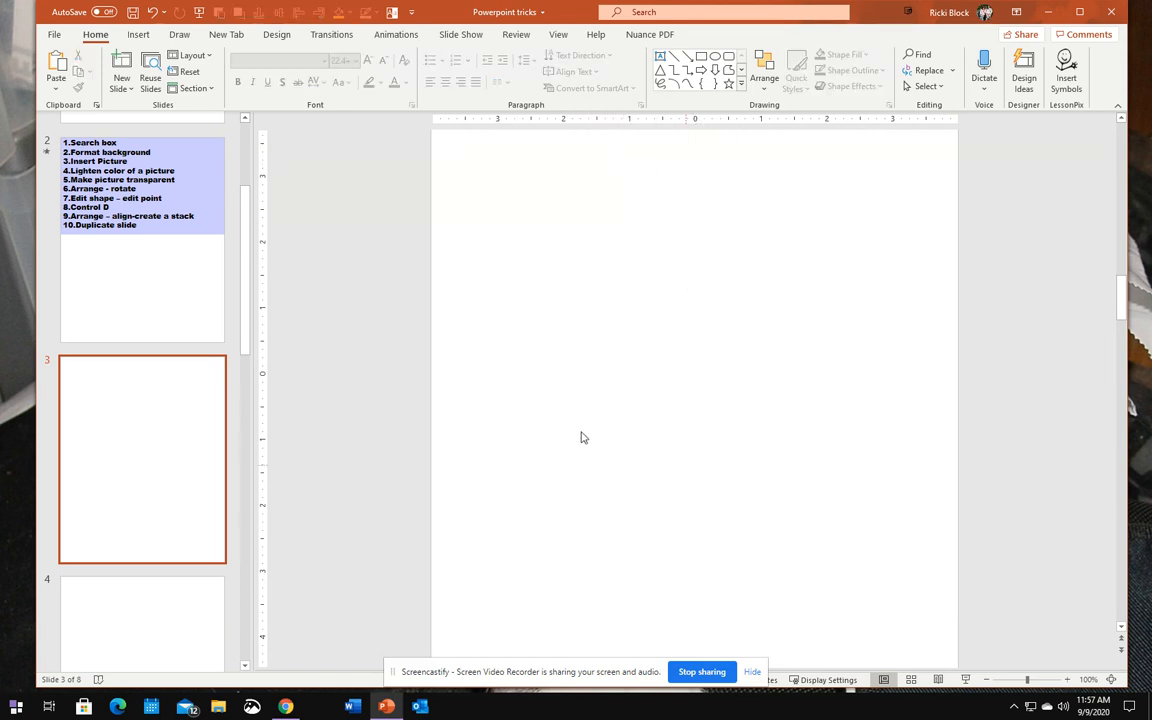
Open the Format Background settings for slide 3
{"action": "left_click_drag", "start_coordinate": [244, 317], "coordinate": [247, 402]}
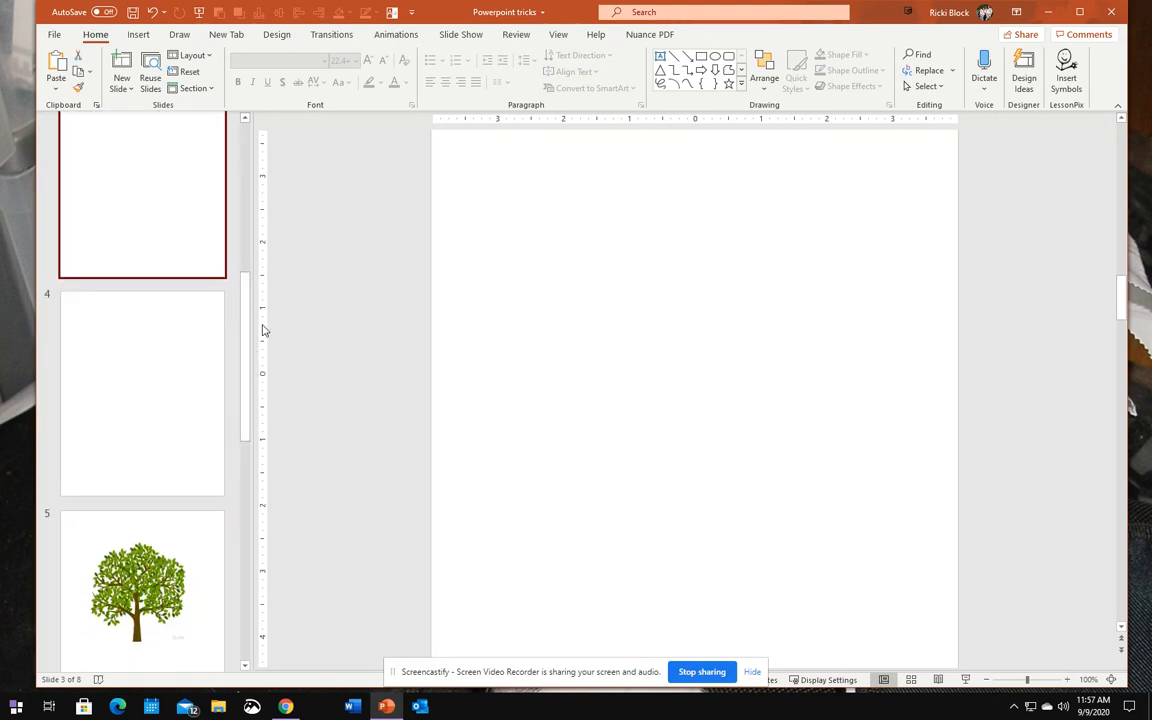
{"action": "scroll", "coordinate": [182, 371], "scroll_direction": "up", "scroll_amount": 3}
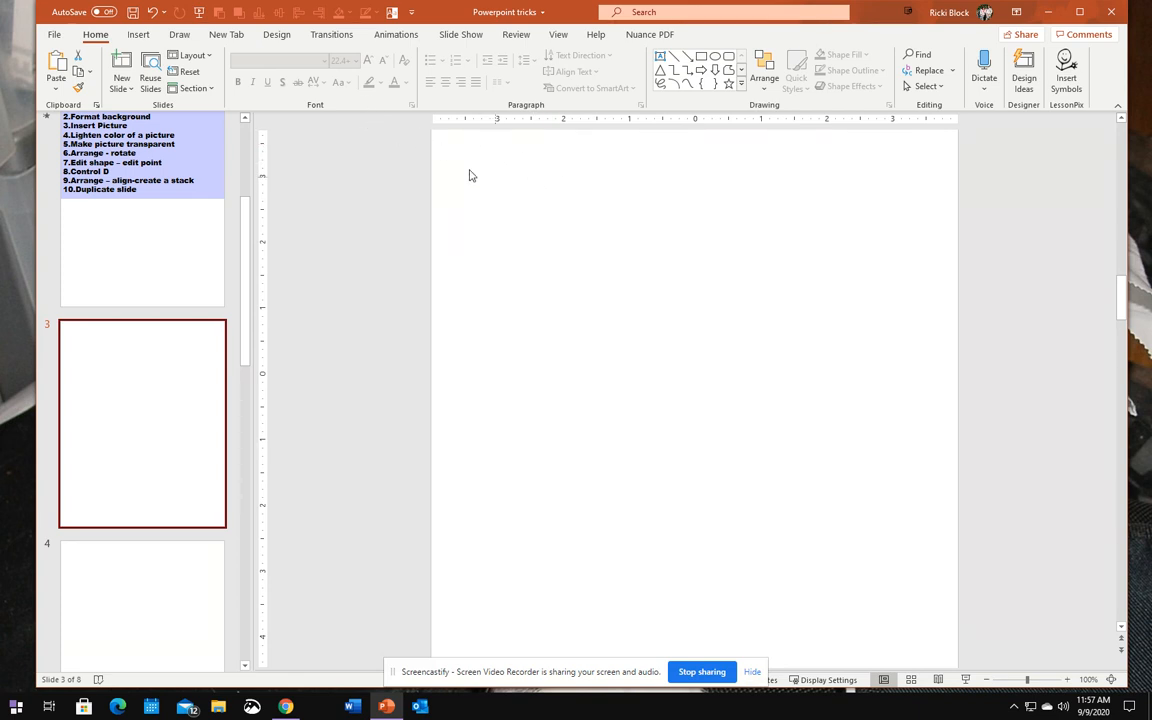
{"action": "left_click", "coordinate": [277, 36]}
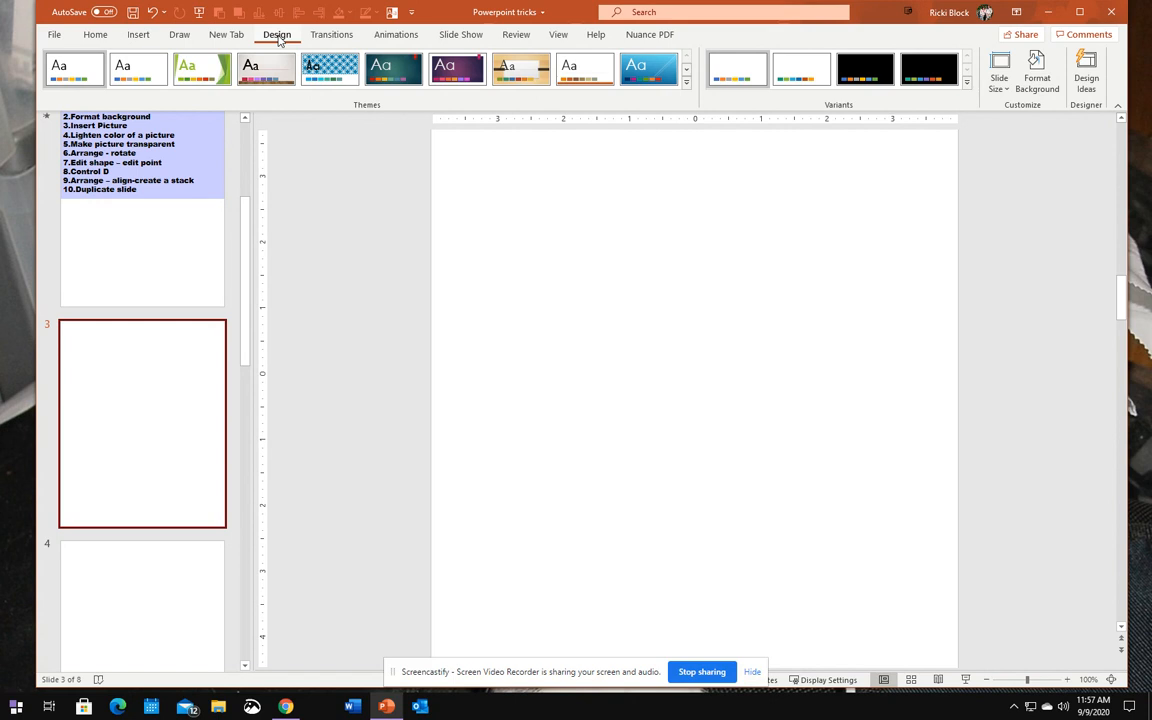
{"action": "left_click", "coordinate": [1036, 72]}
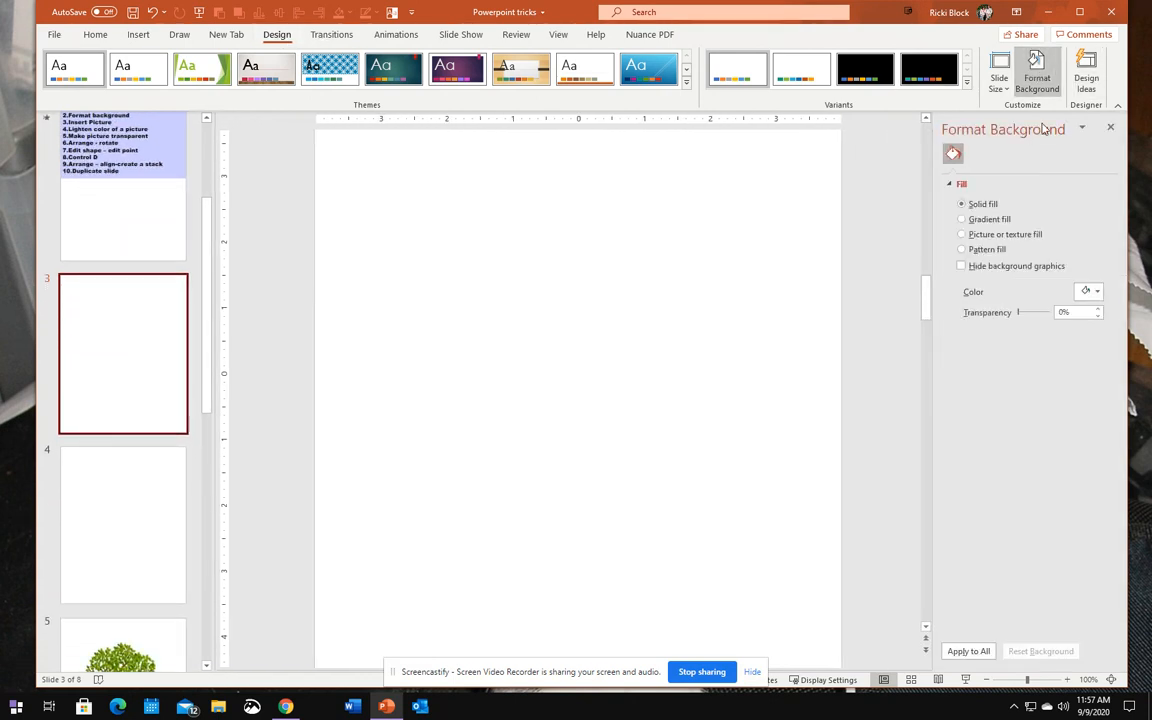
Search the commands for "back" and choose Format Background from the suggested actions
{"action": "left_click", "coordinate": [677, 14]}
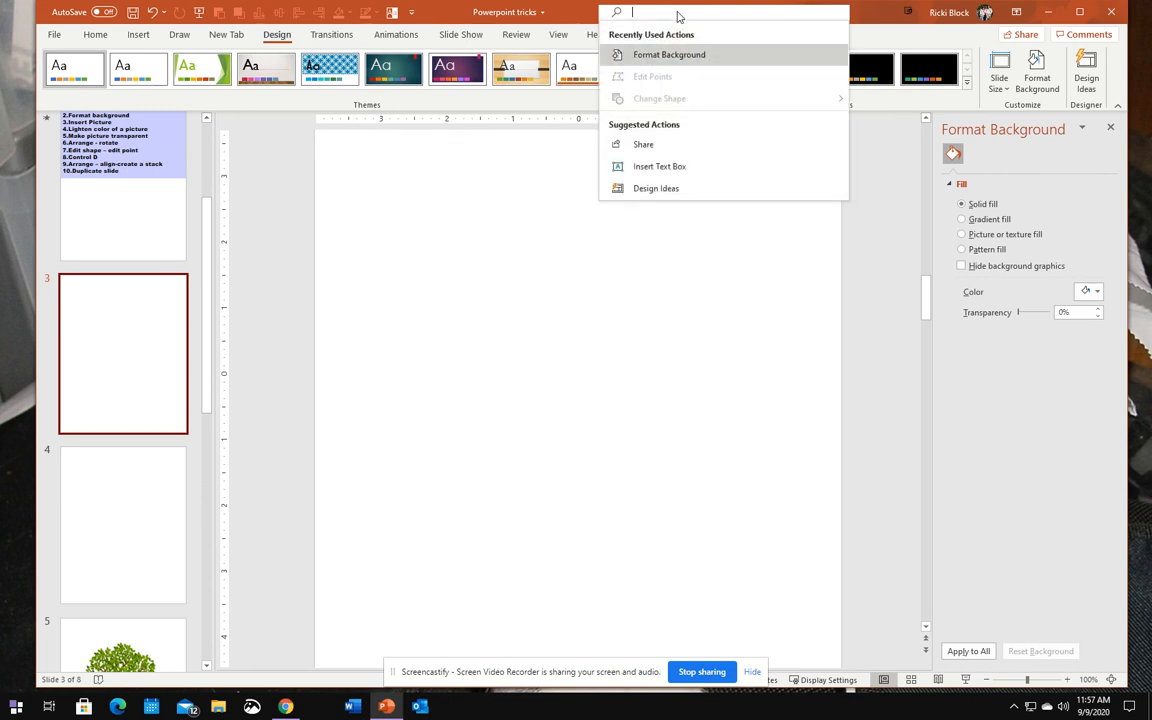
{"action": "type", "text": "back"}
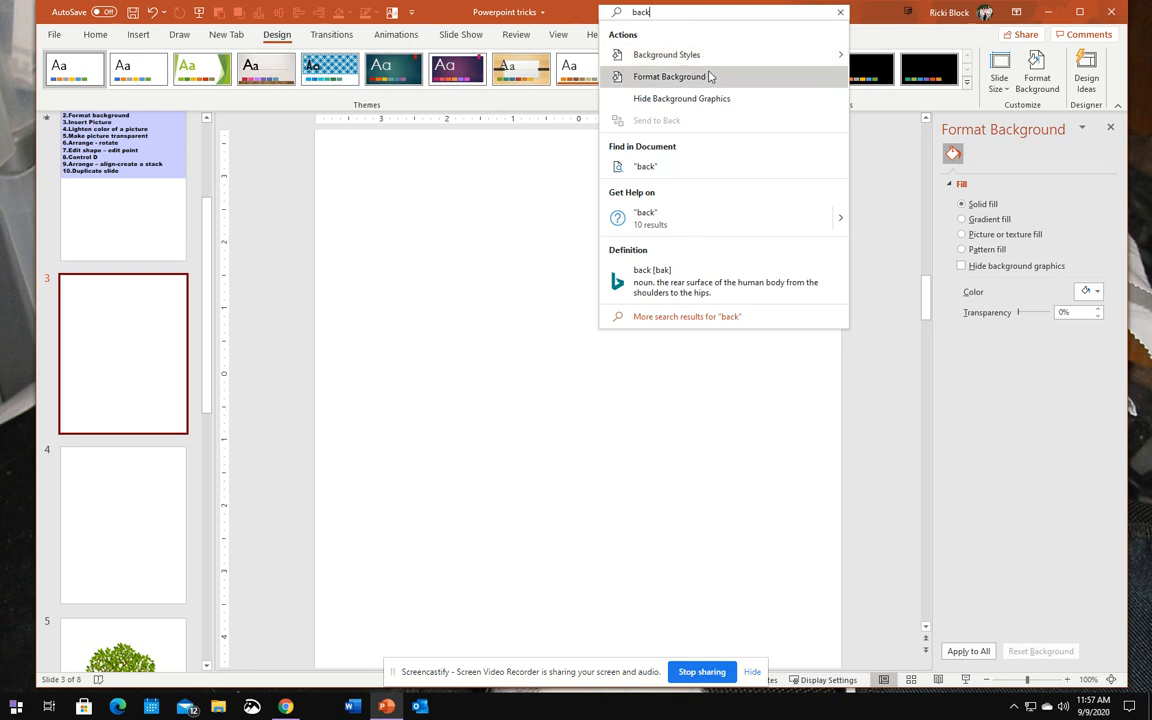
{"action": "mouse_move", "coordinate": [715, 60]}
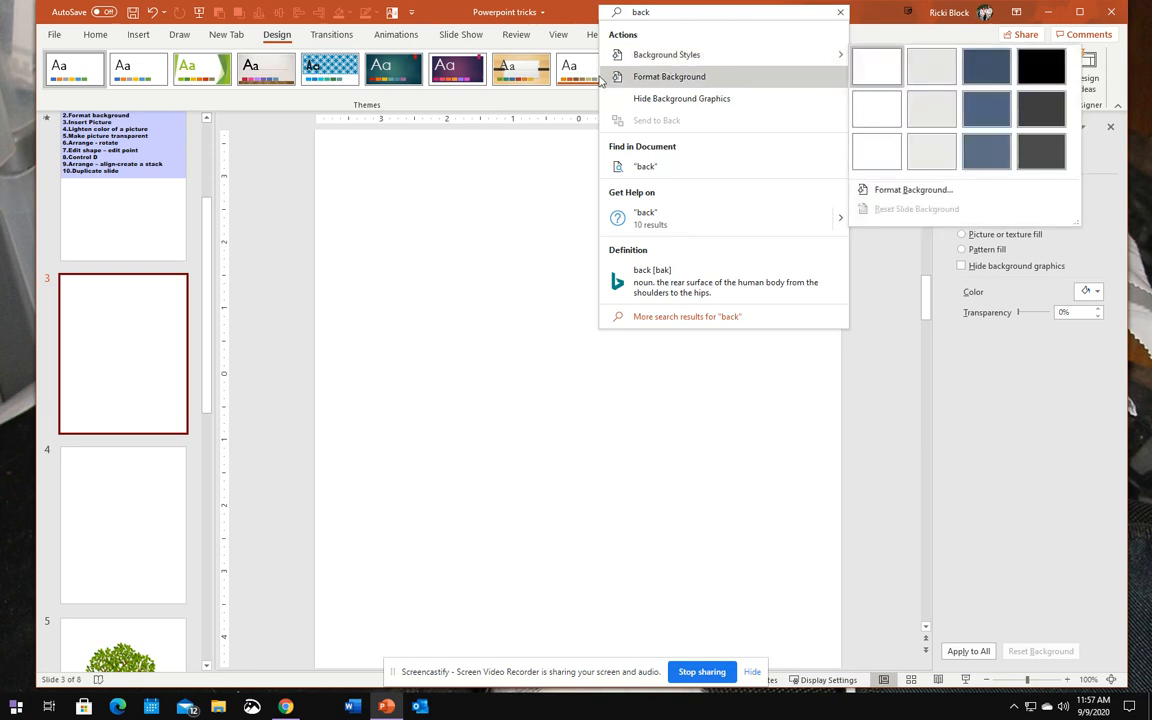
{"action": "left_click", "coordinate": [662, 77]}
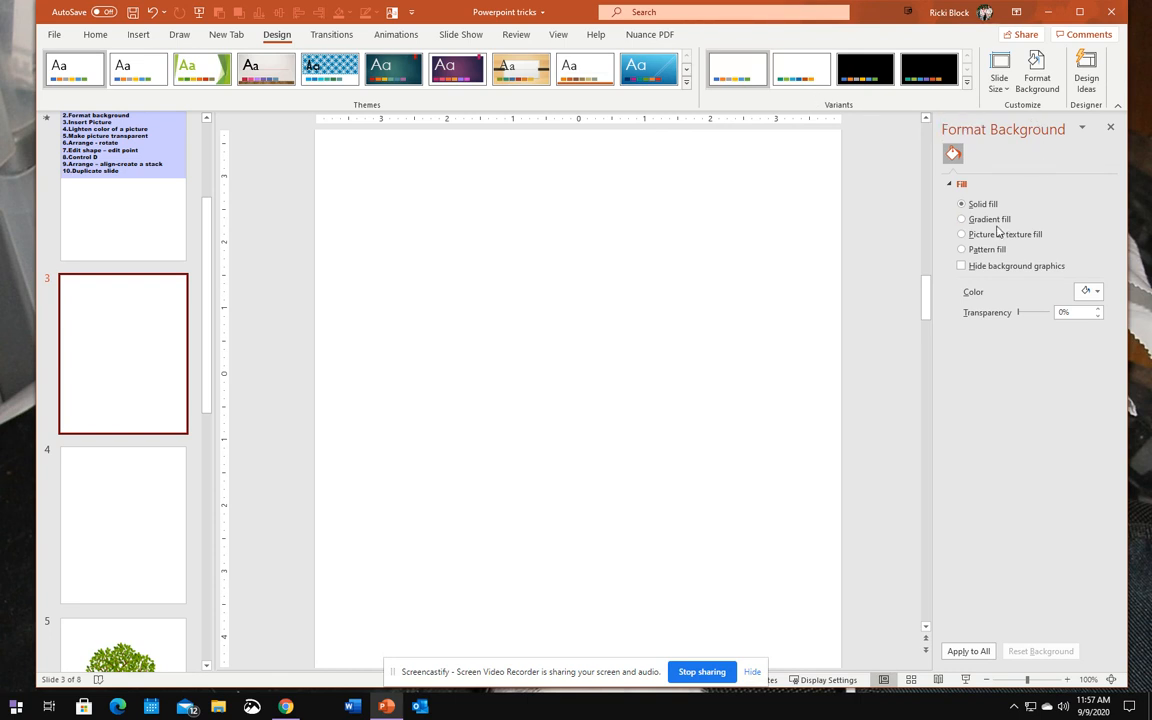
Fill the background of slide 3 with the tree2 picture from the Boom pic file folder
{"action": "left_click", "coordinate": [963, 235]}
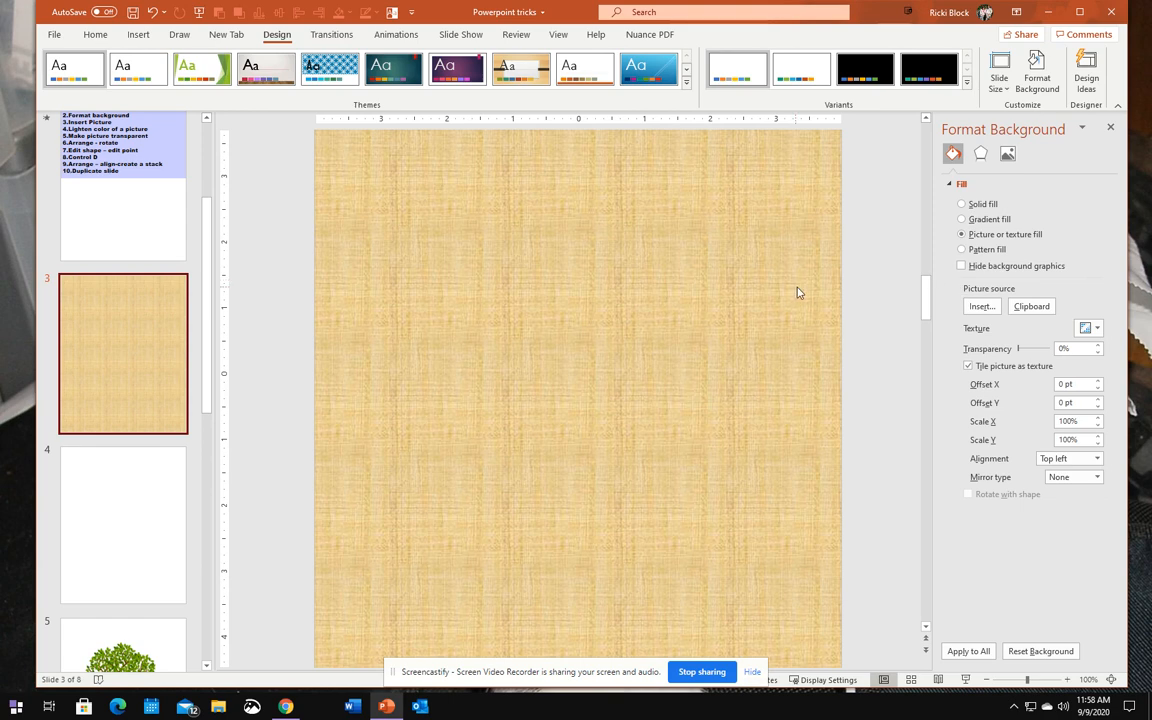
{"action": "left_click", "coordinate": [981, 307]}
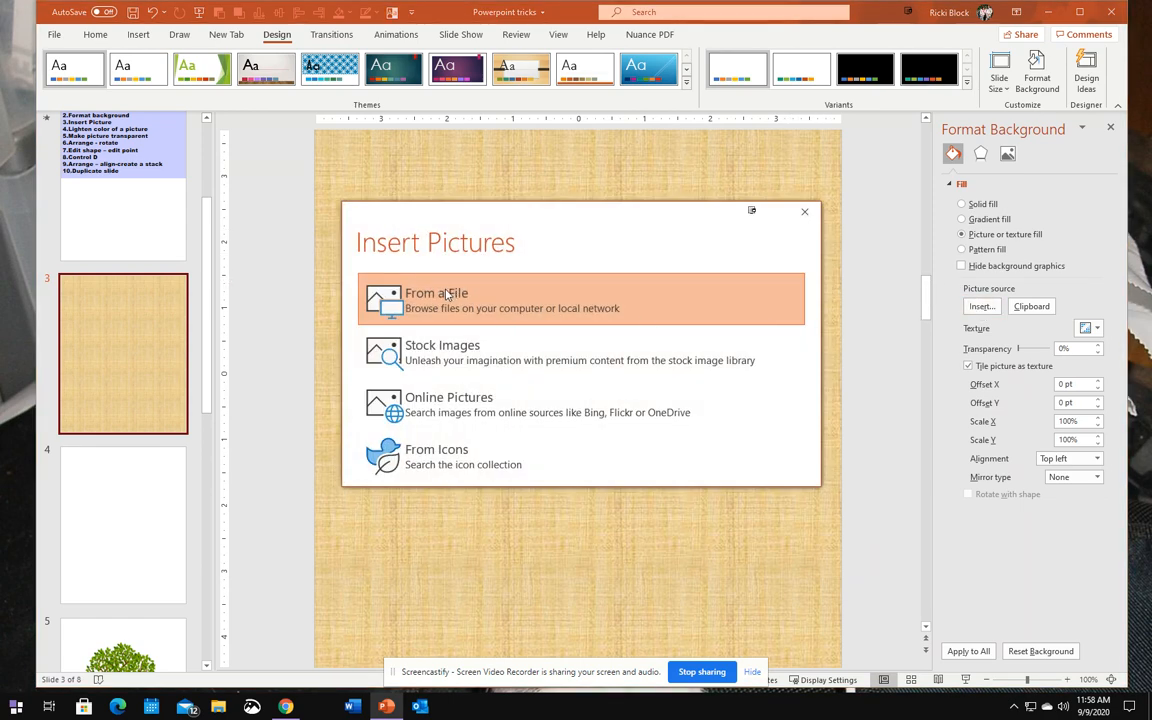
{"action": "left_click", "coordinate": [445, 294]}
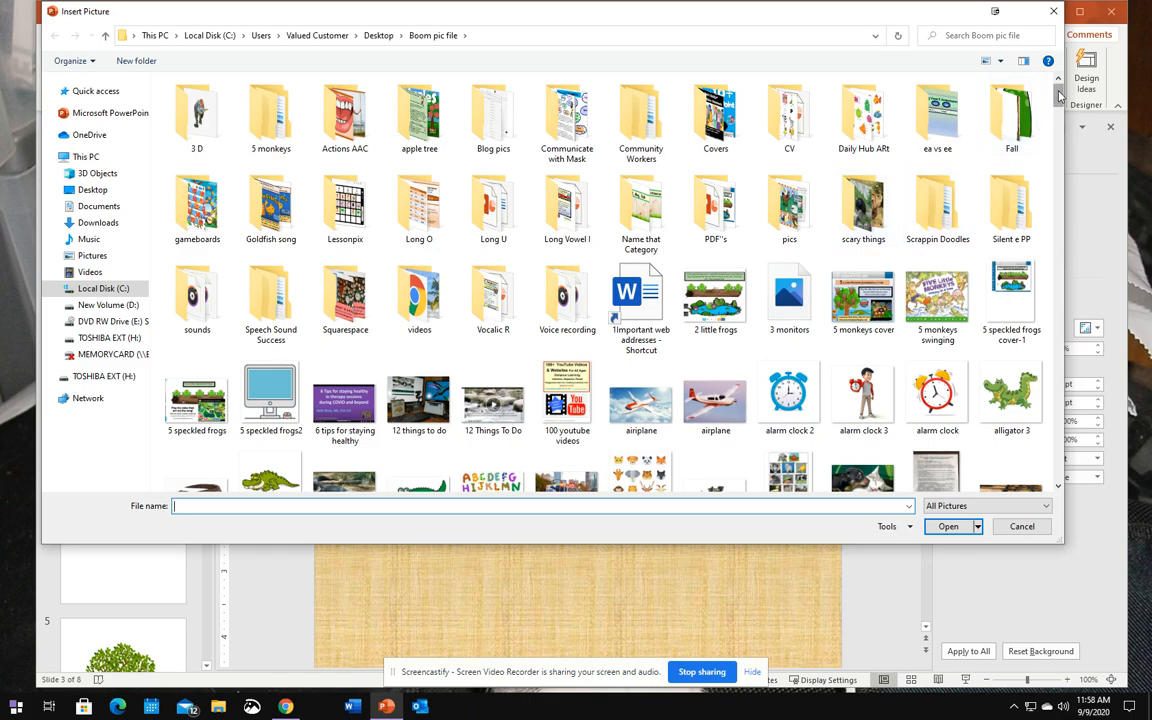
{"action": "left_click_drag", "start_coordinate": [1057, 92], "coordinate": [1057, 447]}
{"action": "left_click", "coordinate": [1007, 365]}
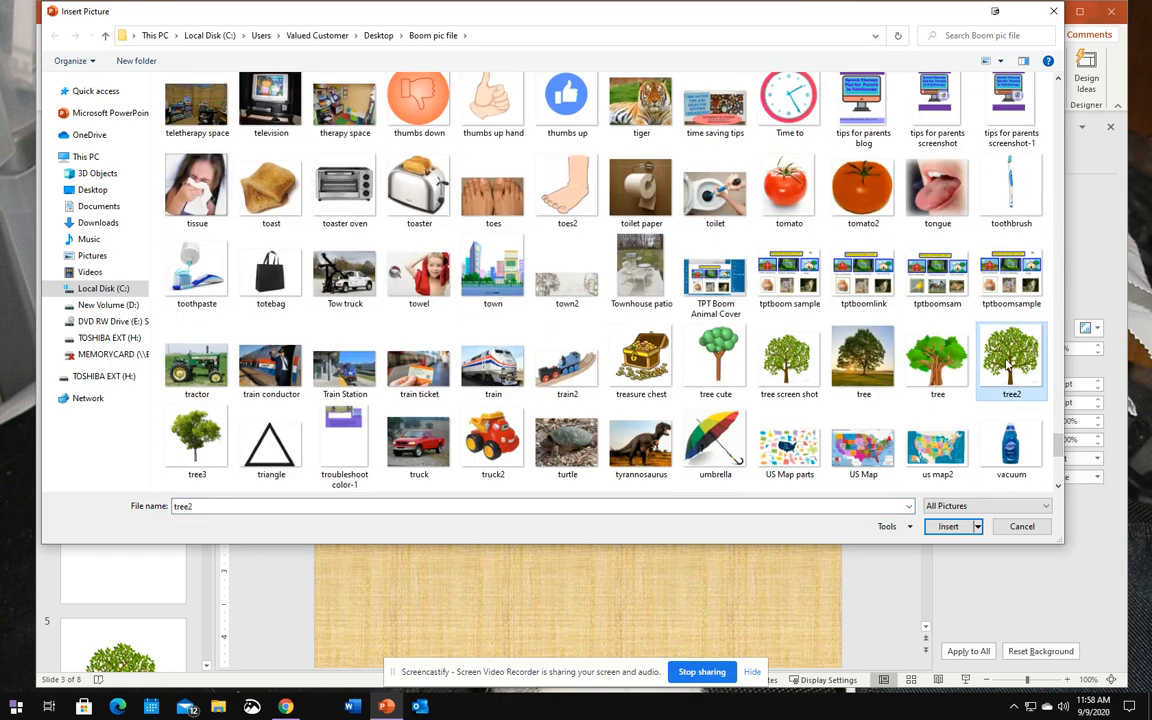
{"action": "double_click", "coordinate": [1007, 365]}
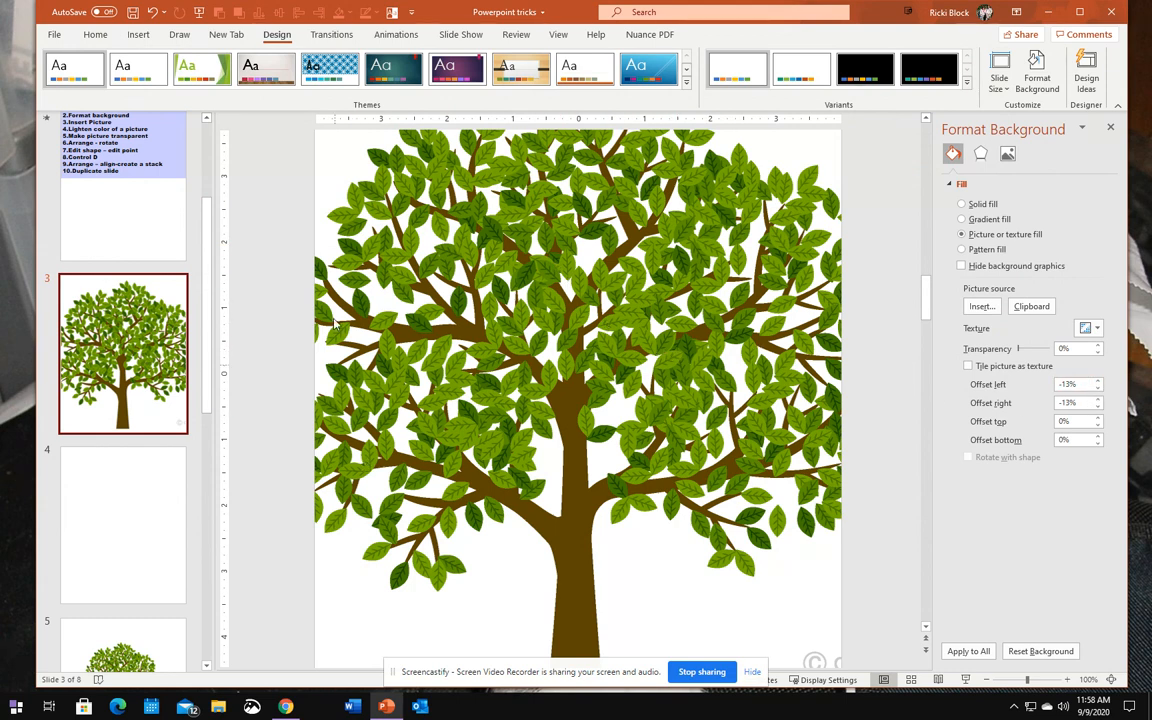
Set the left offset of the tree background picture to -6%
{"action": "left_click", "coordinate": [1097, 381]}
{"action": "left_click", "coordinate": [1097, 381]}
{"action": "left_click", "coordinate": [1097, 381]}
{"action": "left_click", "coordinate": [1097, 381]}
{"action": "left_click", "coordinate": [1097, 381]}
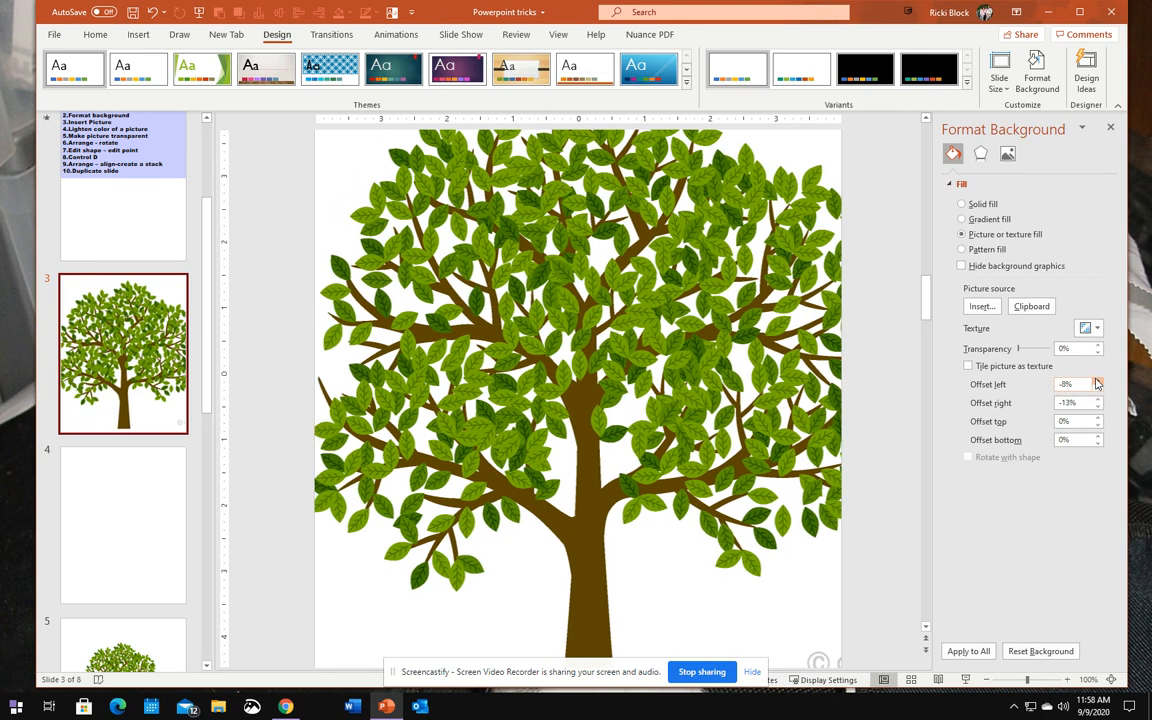
{"action": "left_click", "coordinate": [1097, 381]}
{"action": "left_click", "coordinate": [1097, 381]}
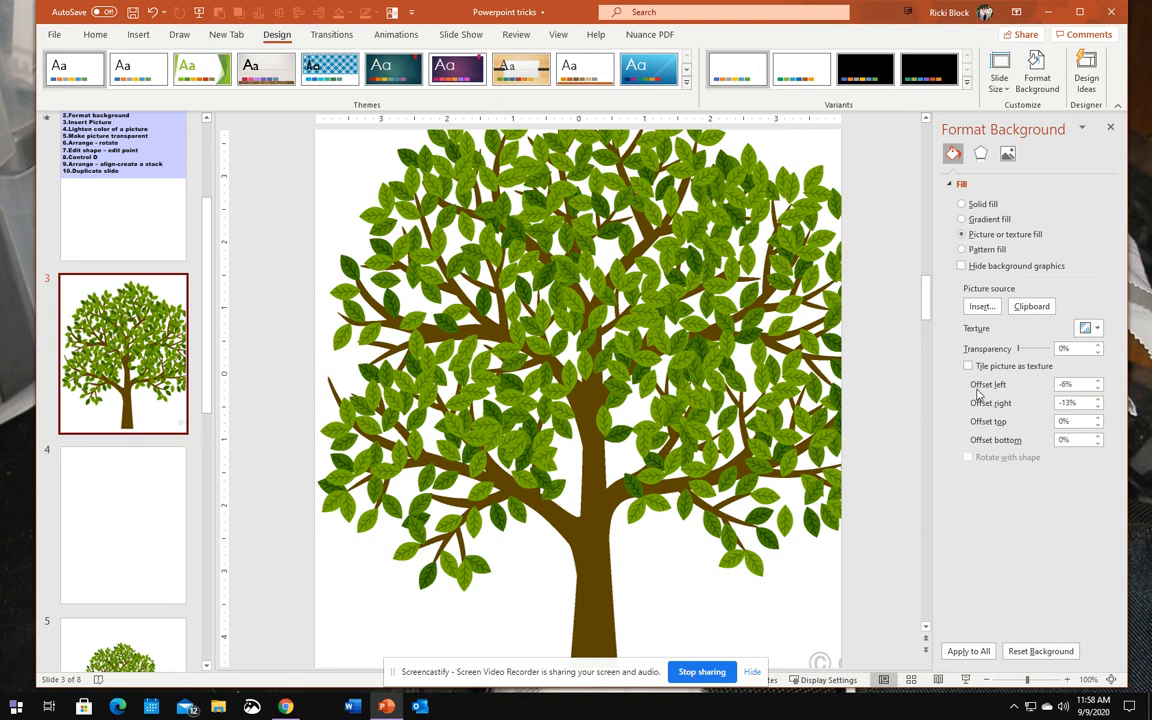
Set the right offset of the tree background picture to -4%
{"action": "double_click", "coordinate": [1098, 399]}
{"action": "double_click", "coordinate": [1098, 399]}
{"action": "left_click", "coordinate": [1098, 399]}
{"action": "double_click", "coordinate": [1098, 399]}
{"action": "double_click", "coordinate": [1098, 399]}
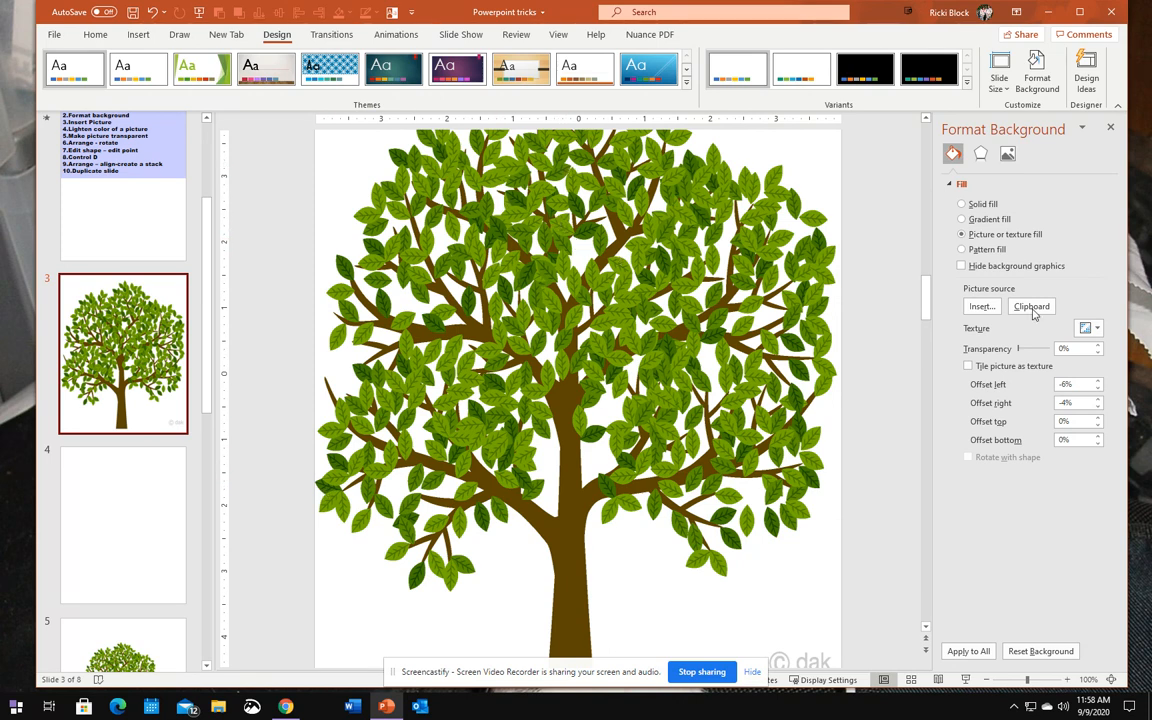
Set the top offset of the tree background picture to 11%
{"action": "left_click", "coordinate": [1098, 419]}
{"action": "left_click", "coordinate": [1098, 419]}
{"action": "left_click", "coordinate": [1098, 419]}
{"action": "left_click", "coordinate": [1098, 419]}
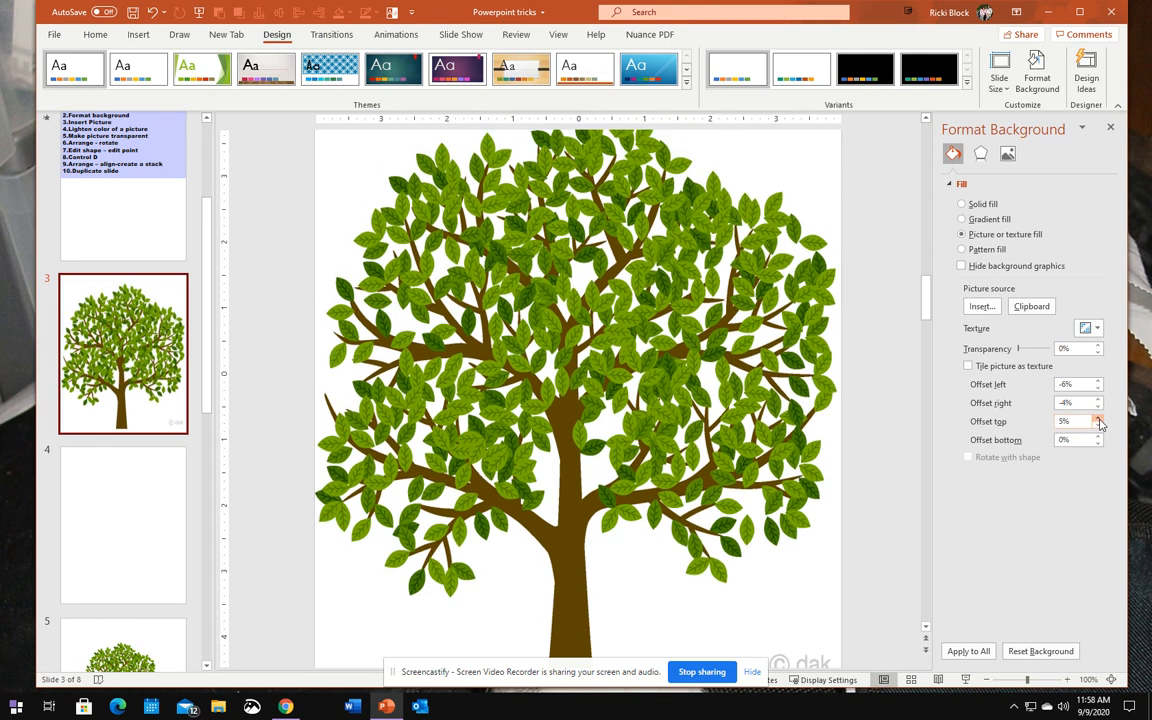
{"action": "left_click", "coordinate": [1098, 419]}
{"action": "left_click", "coordinate": [1098, 419]}
{"action": "left_click", "coordinate": [1098, 419]}
{"action": "left_click", "coordinate": [1098, 419]}
{"action": "left_click", "coordinate": [1098, 419]}
{"action": "left_click", "coordinate": [1098, 419]}
{"action": "left_click", "coordinate": [1098, 419]}
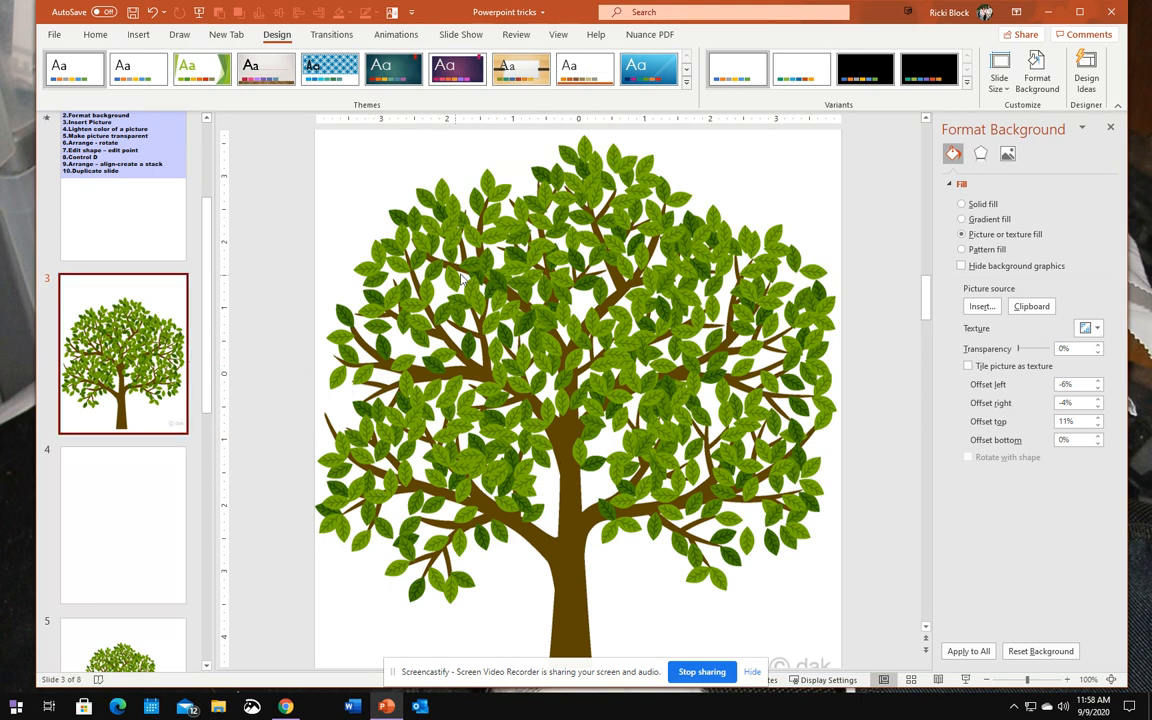
{"action": "left_click", "coordinate": [416, 249]}
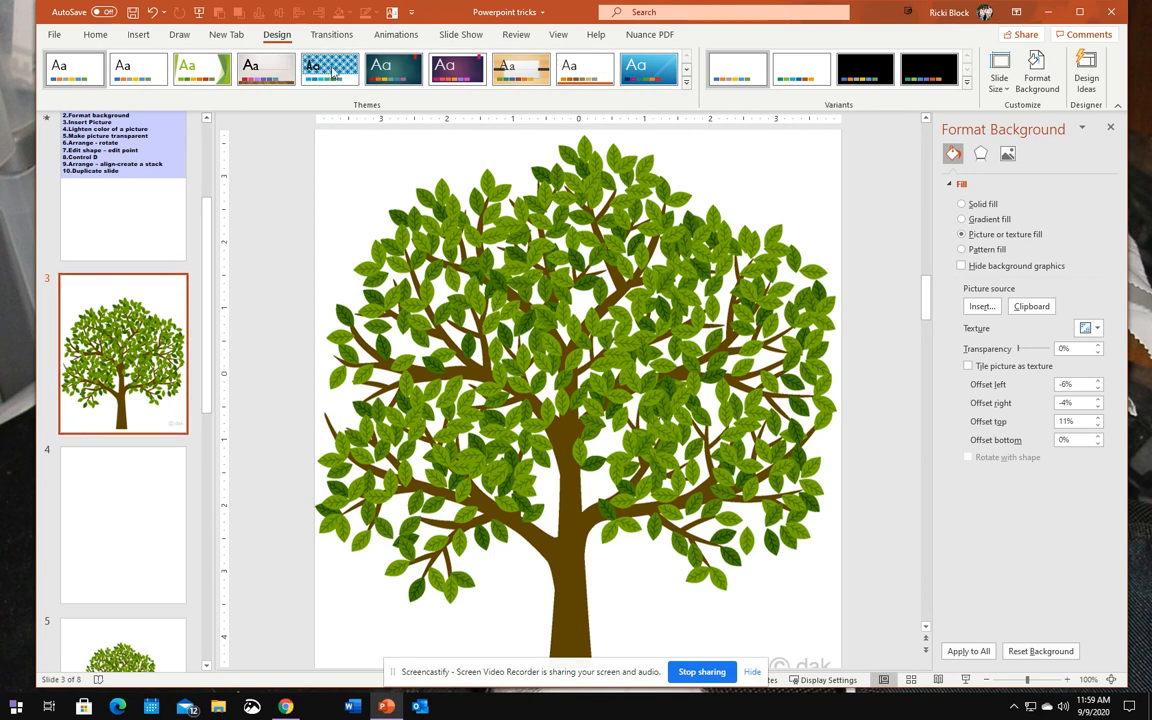
Insert the "apple green" picture from the apple tree folder onto slide 3
{"action": "left_click", "coordinate": [139, 38]}
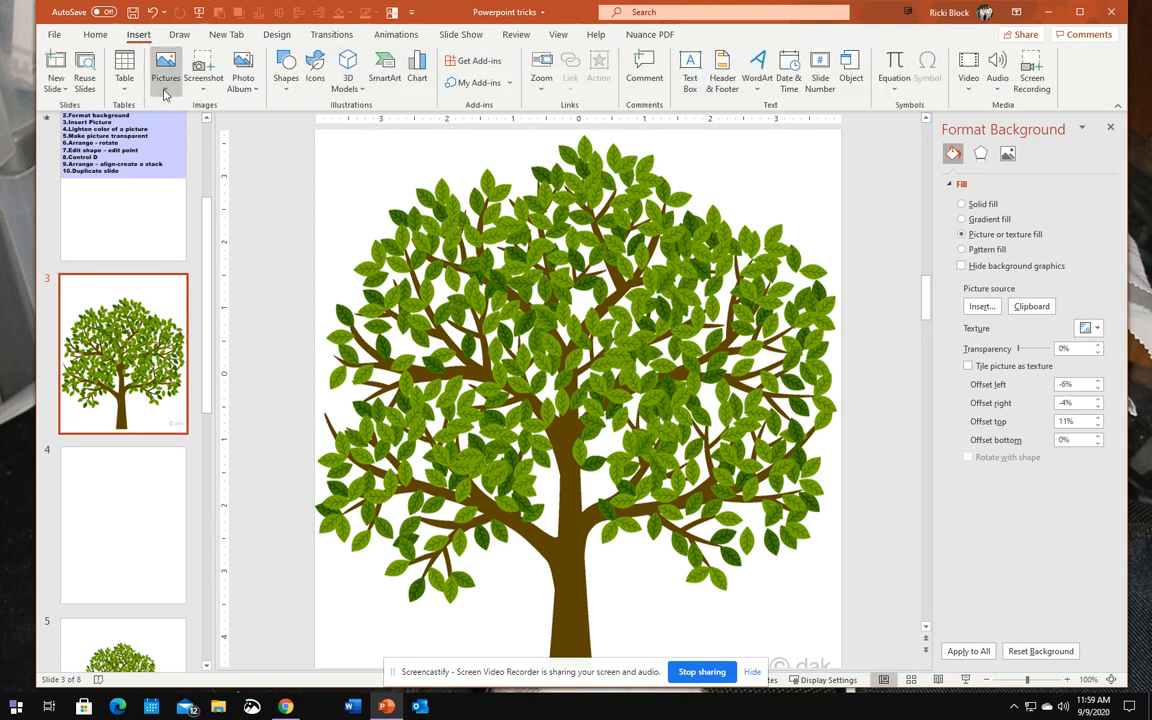
{"action": "left_click", "coordinate": [165, 94]}
{"action": "left_click", "coordinate": [199, 128]}
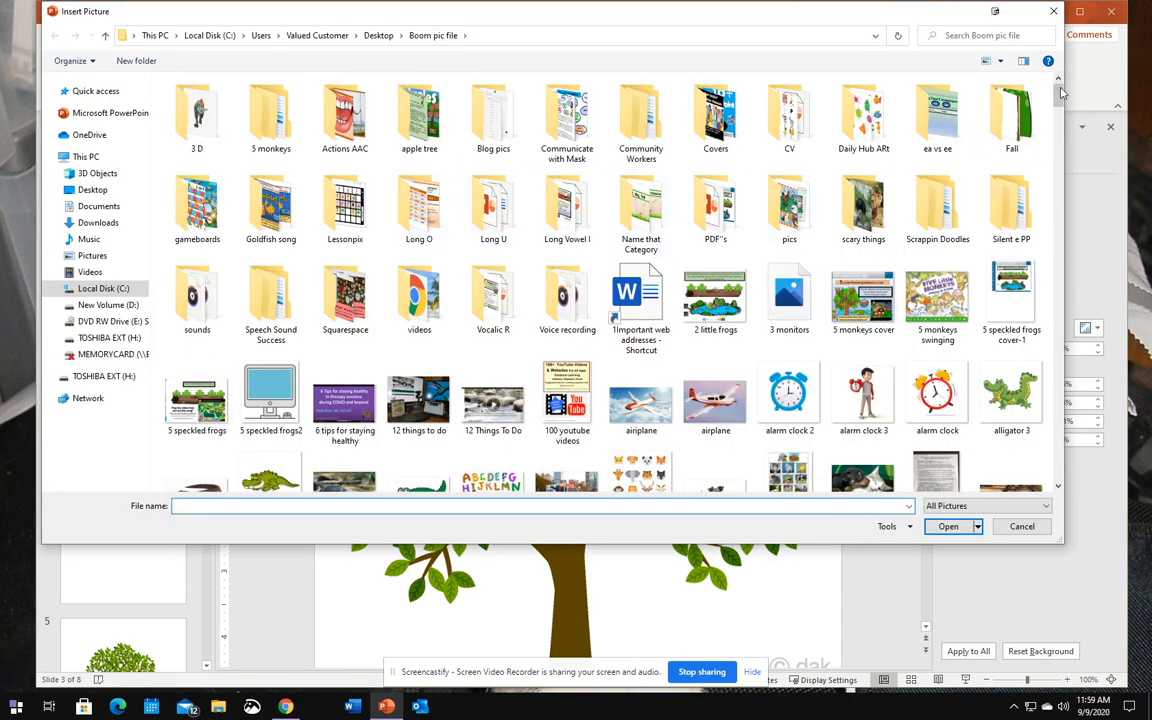
{"action": "double_click", "coordinate": [420, 118]}
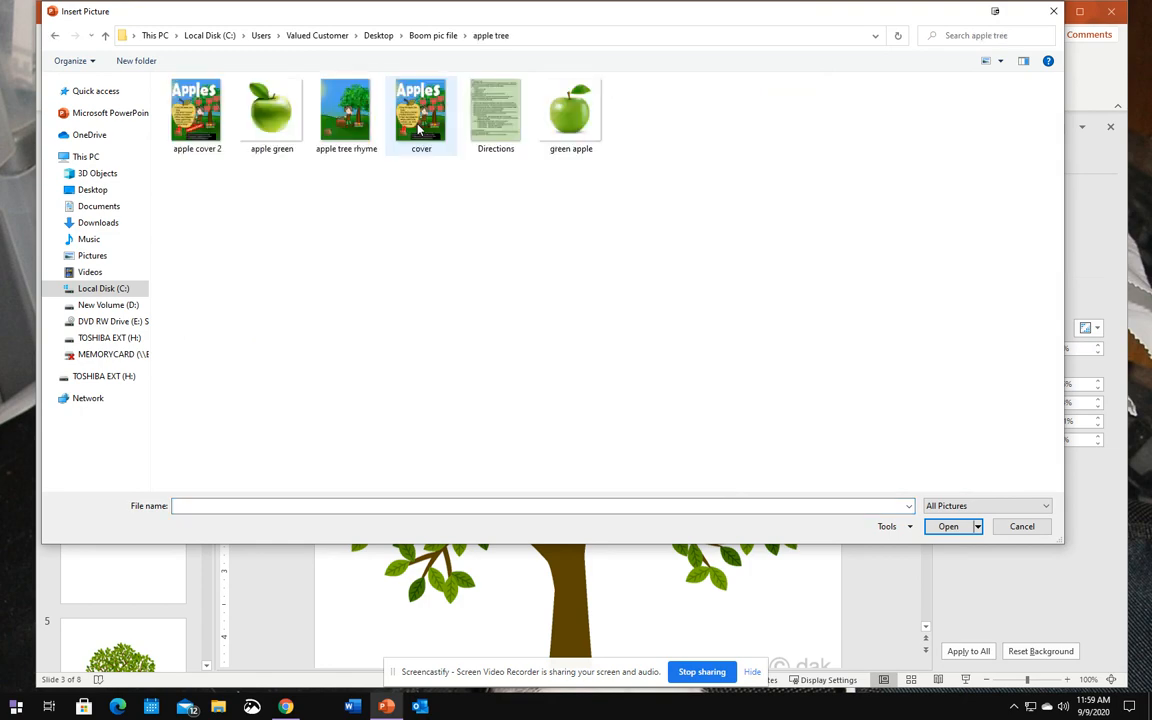
{"action": "double_click", "coordinate": [272, 118]}
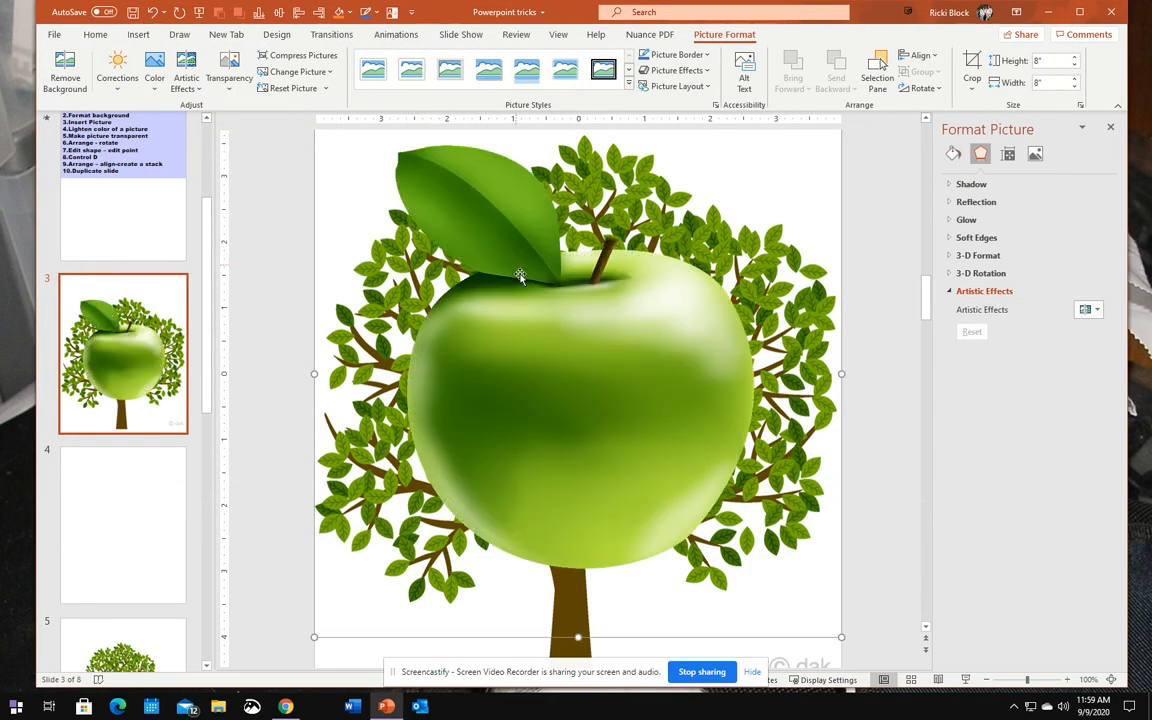
Insert the red "apple" picture from the Boom pic file folder on the desktop onto slide 3
{"action": "left_click", "coordinate": [138, 34]}
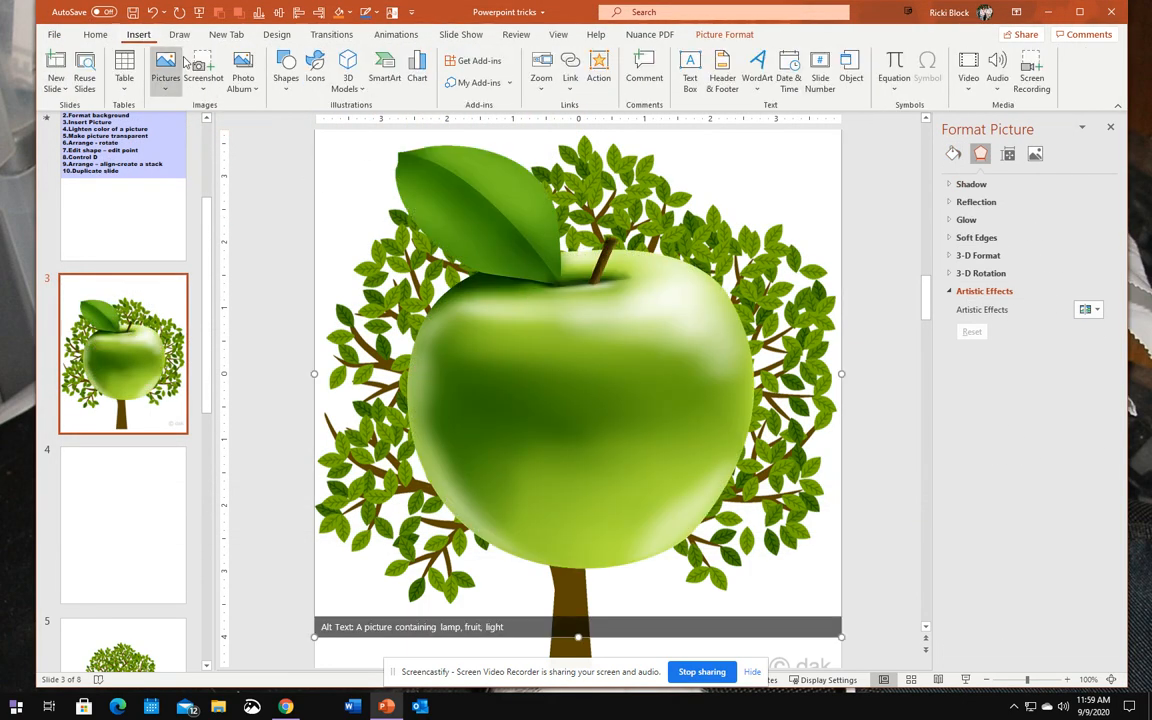
{"action": "left_click", "coordinate": [166, 75]}
{"action": "left_click", "coordinate": [215, 125]}
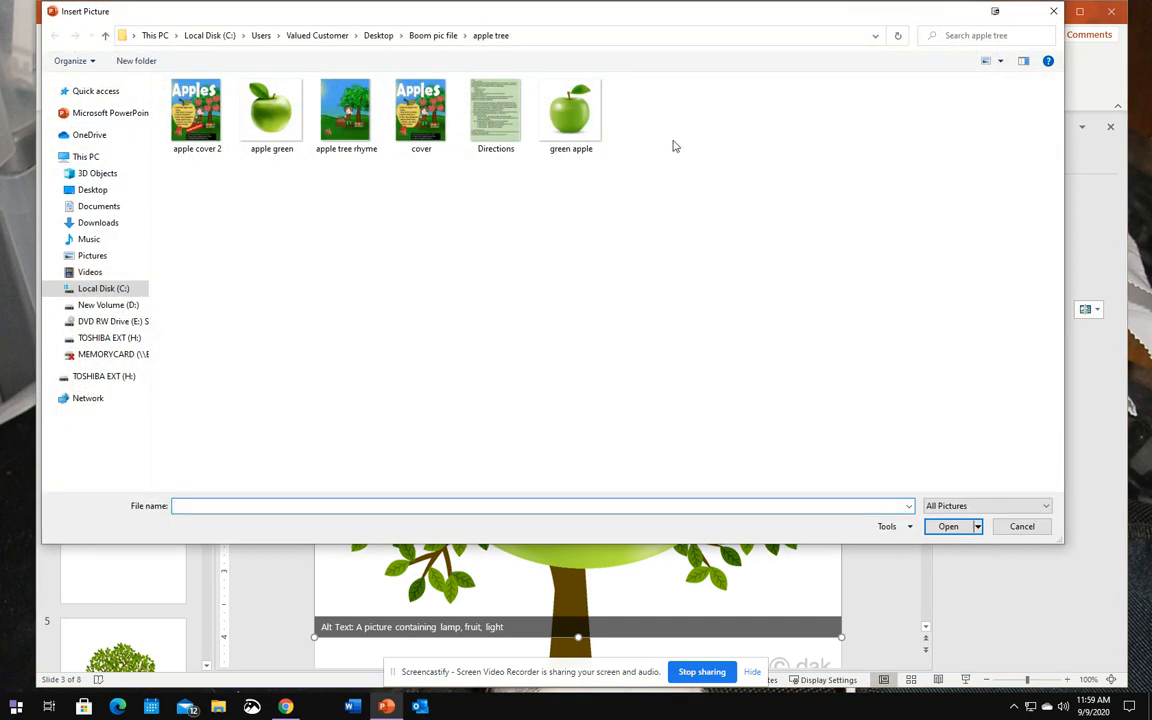
{"action": "left_click", "coordinate": [94, 191]}
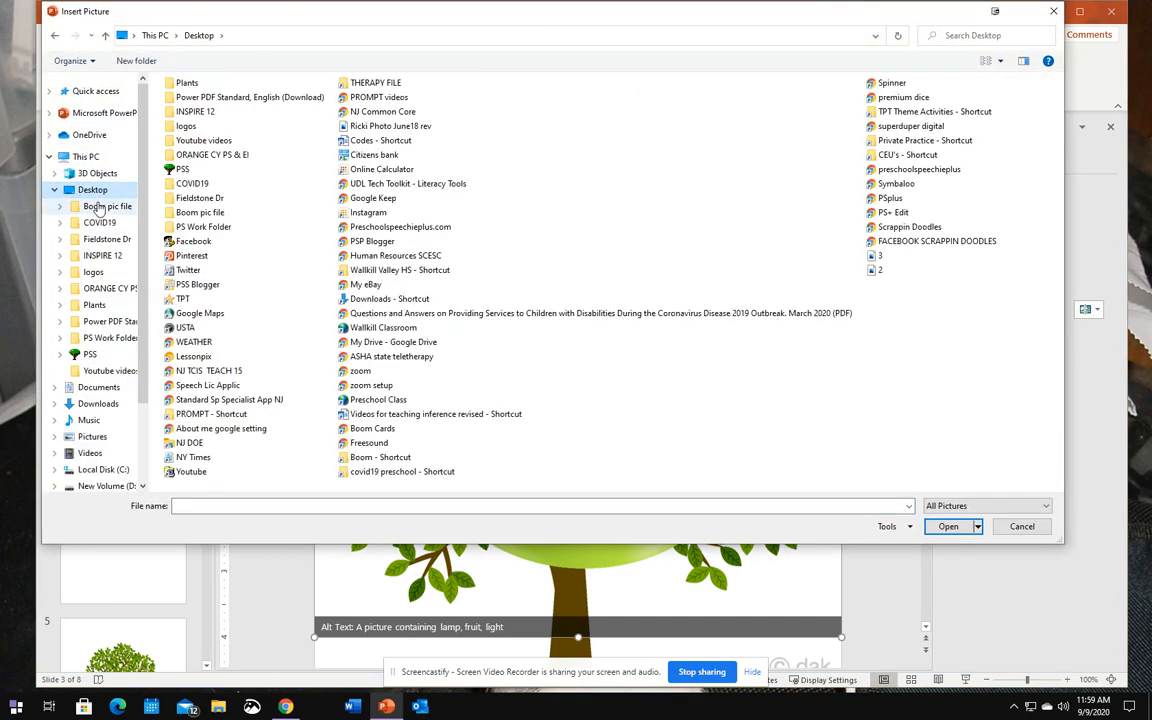
{"action": "left_click", "coordinate": [95, 206]}
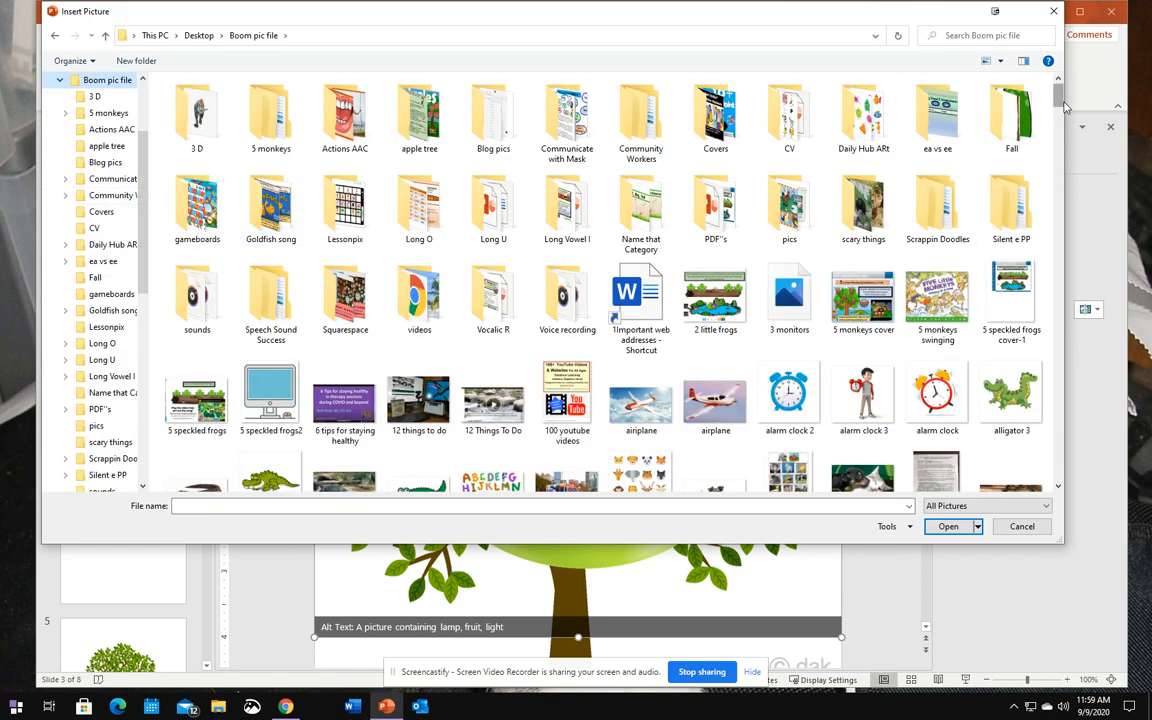
{"action": "left_click_drag", "start_coordinate": [1058, 99], "coordinate": [1056, 133]}
{"action": "scroll", "coordinate": [1056, 133], "scroll_direction": "up", "scroll_amount": 3}
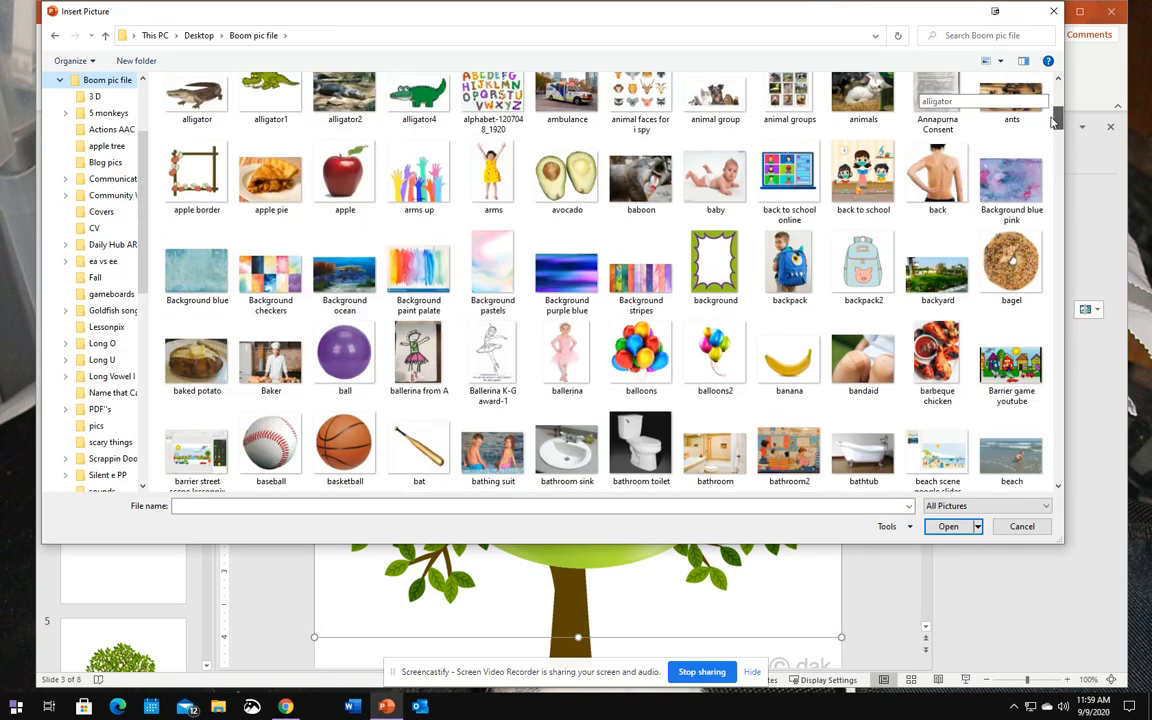
{"action": "left_click", "coordinate": [322, 287]}
{"action": "double_click", "coordinate": [322, 287]}
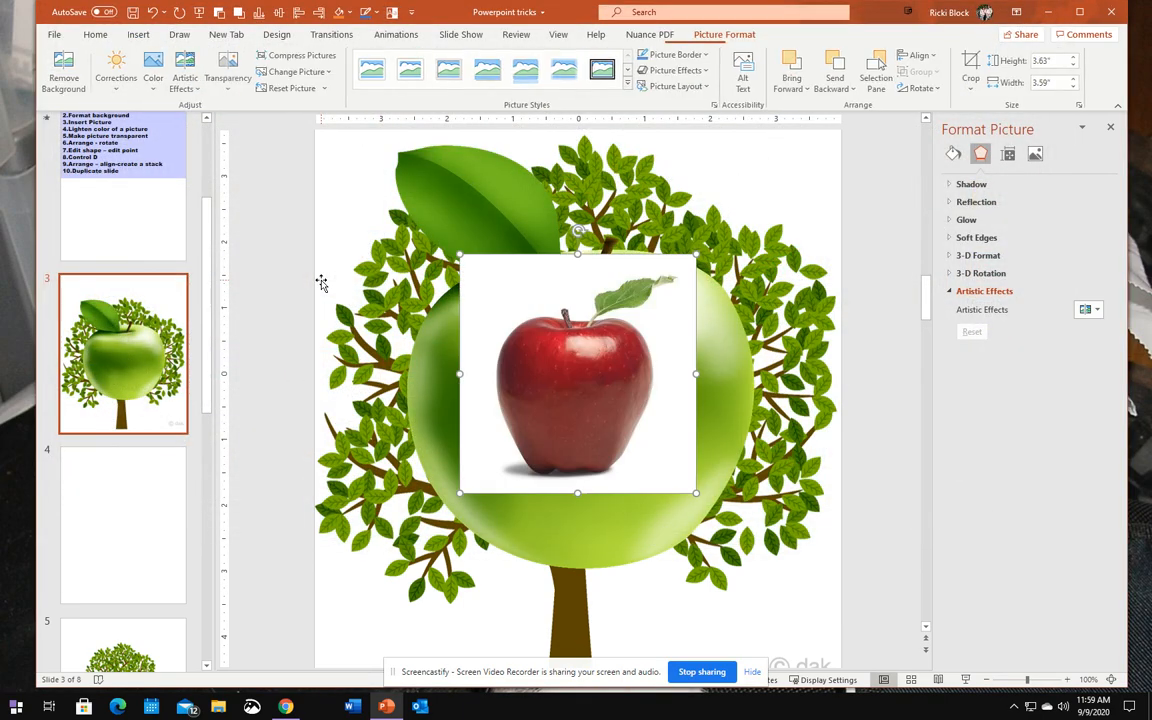
Insert the "bird red" picture from the Boom pic file folder onto slide 3
{"action": "left_click", "coordinate": [137, 35]}
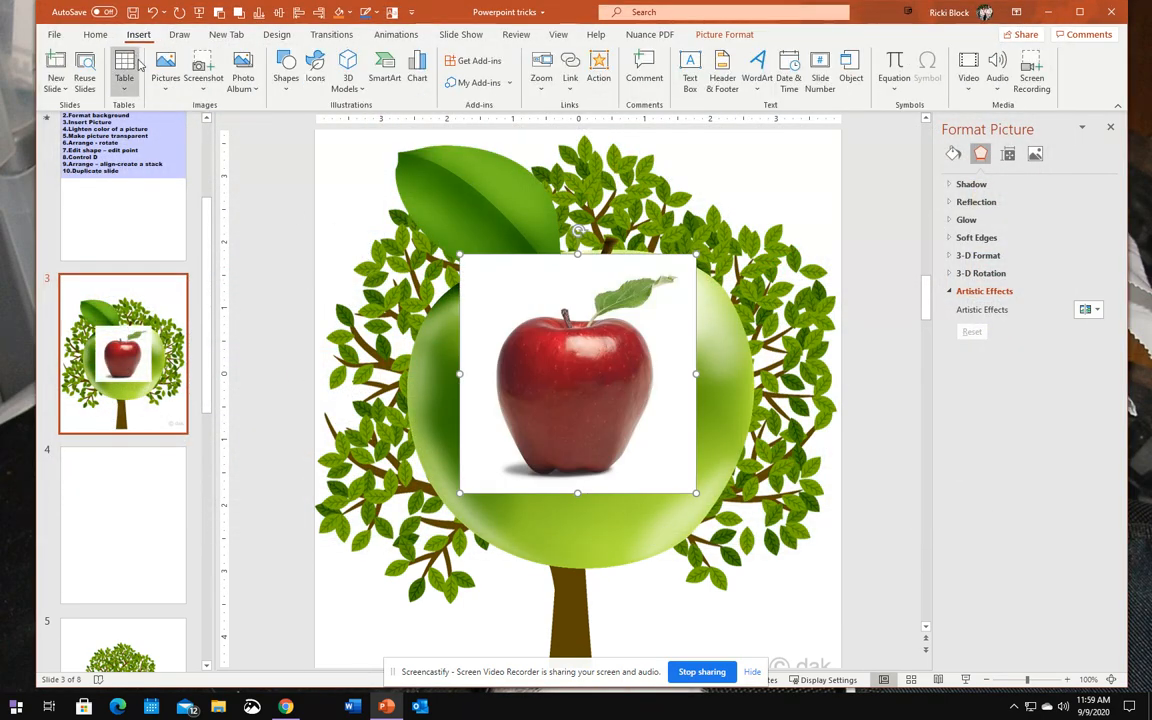
{"action": "left_click", "coordinate": [165, 72]}
{"action": "left_click", "coordinate": [198, 129]}
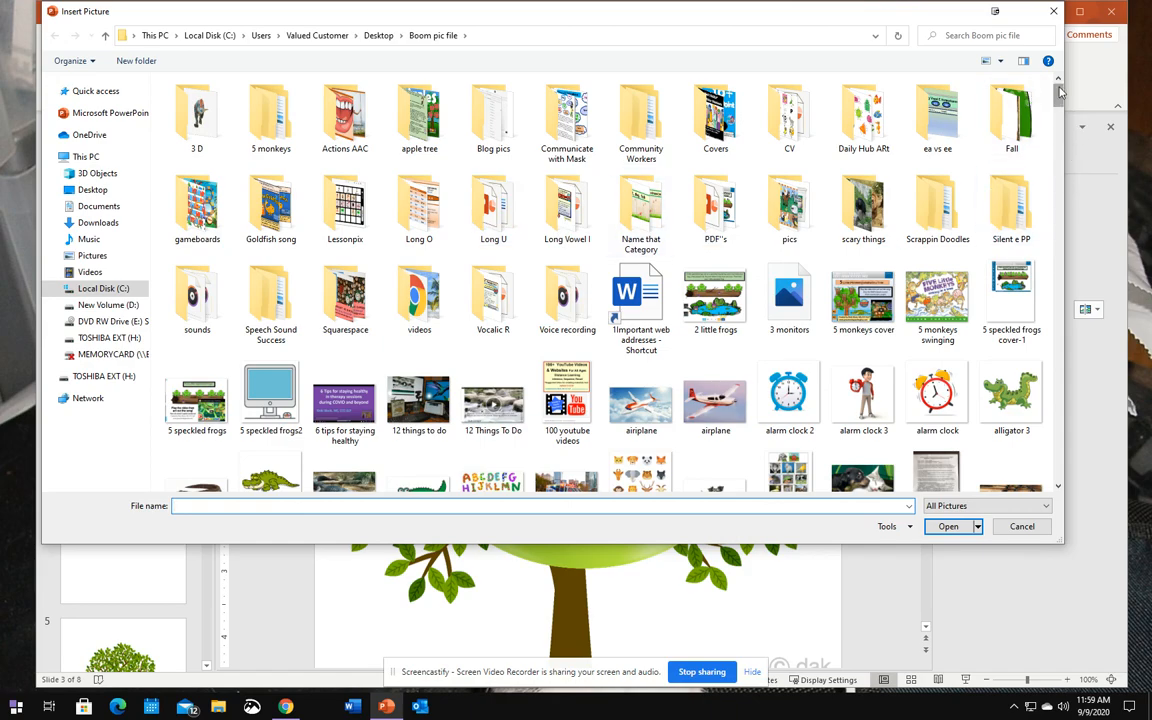
{"action": "left_click_drag", "start_coordinate": [1058, 92], "coordinate": [1063, 134]}
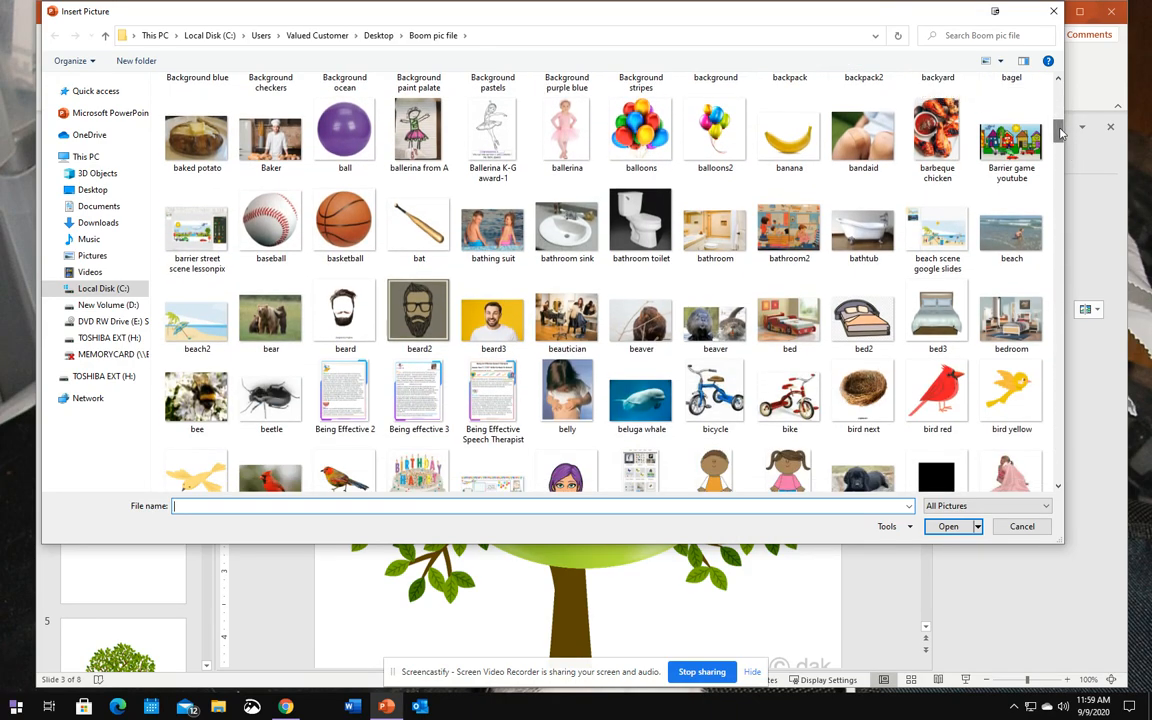
{"action": "double_click", "coordinate": [945, 398]}
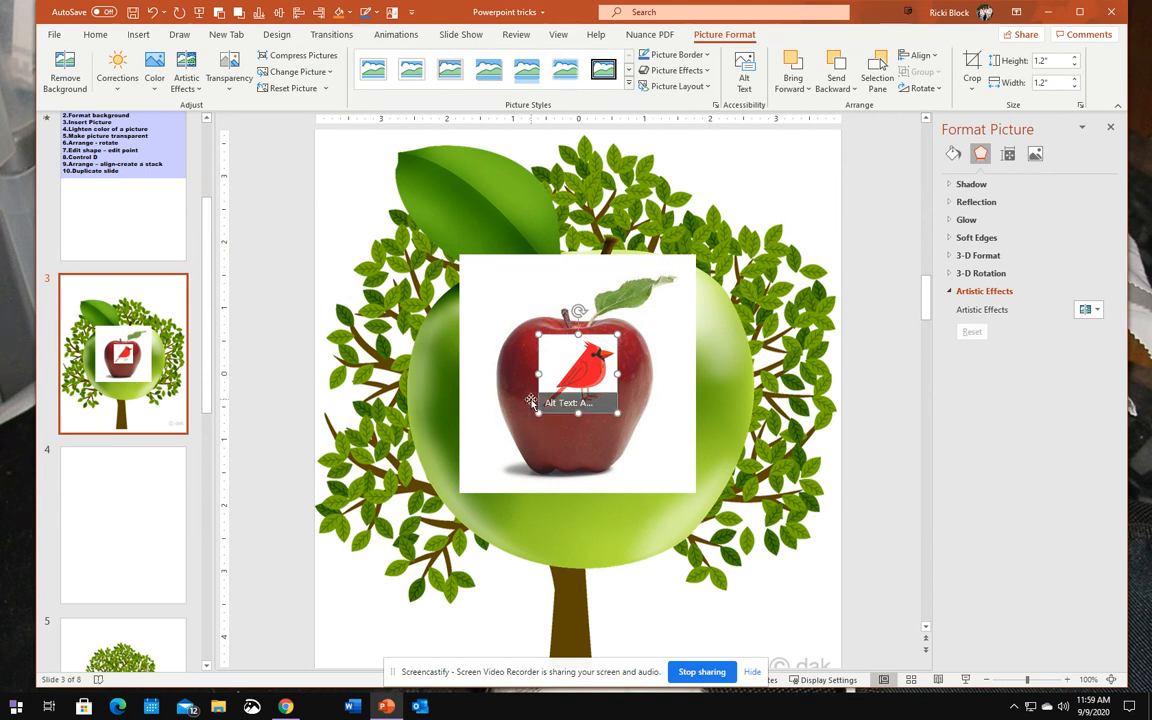
Move the bird to the tree's upper right and shrink the red apple to about 1.44" high at its lower left
{"action": "left_click_drag", "start_coordinate": [565, 371], "coordinate": [460, 398]}
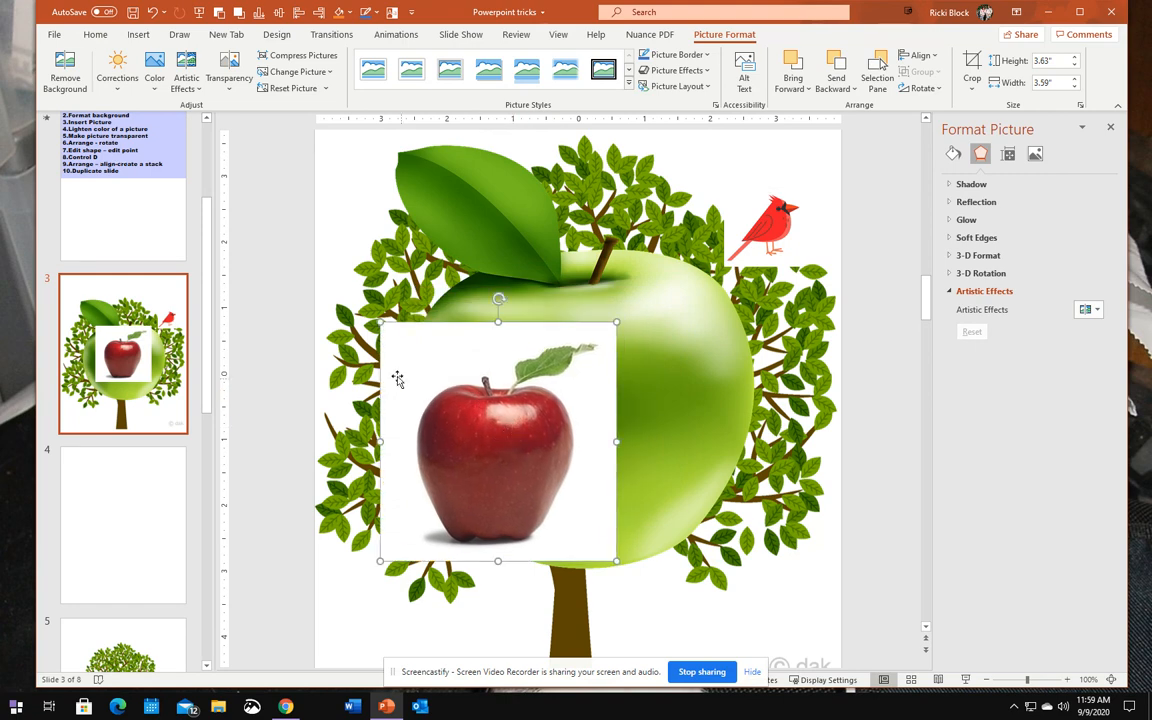
{"action": "left_click_drag", "start_coordinate": [340, 288], "coordinate": [434, 487]}
Shrink the green apple picture to about 2.16" square and place it among the right-hand branches of the tree
{"action": "left_click", "coordinate": [503, 237]}
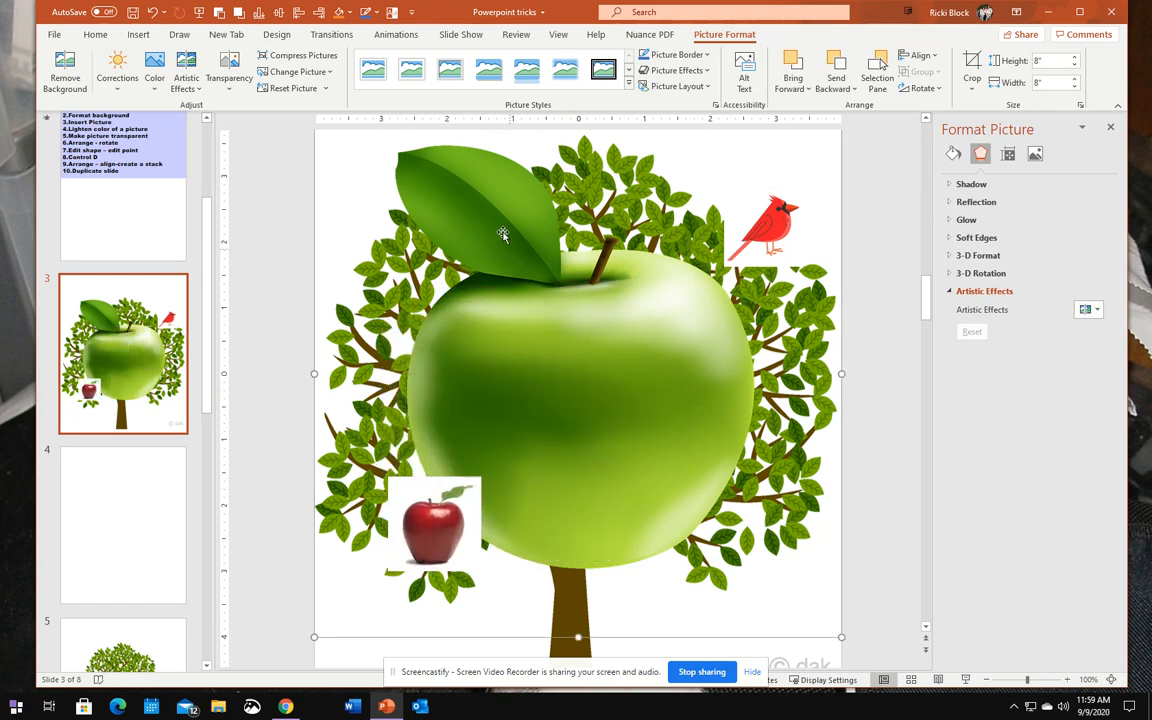
{"action": "left_click_drag", "start_coordinate": [494, 198], "coordinate": [538, 264]}
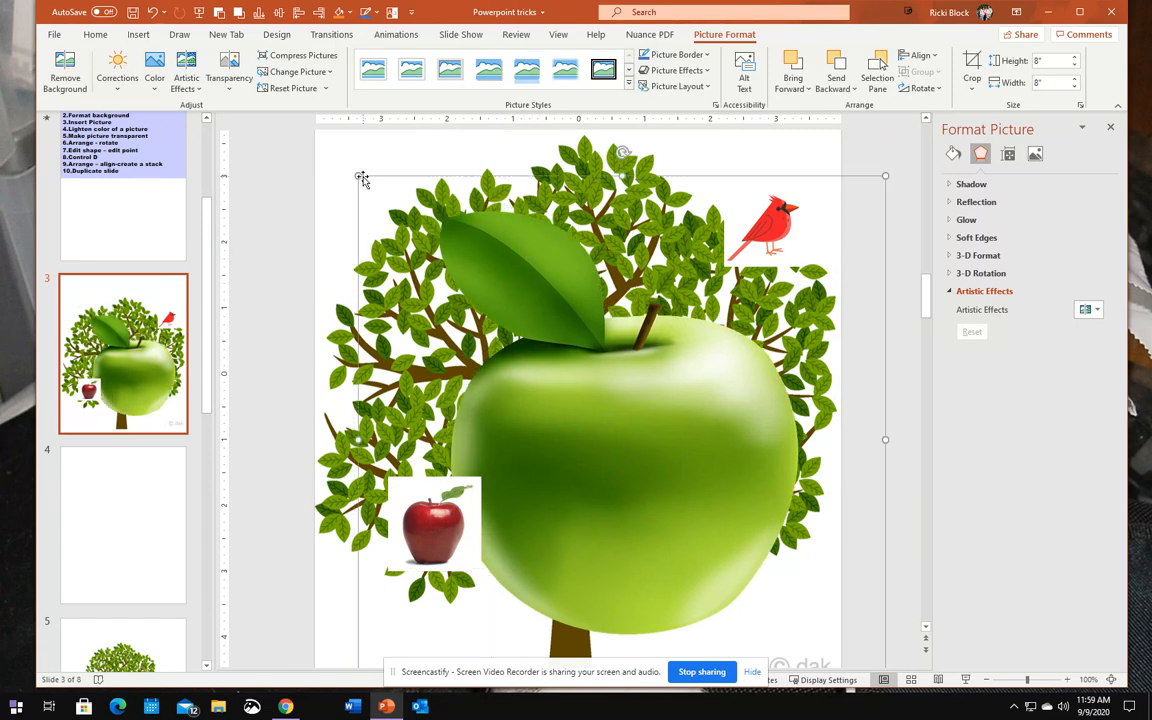
{"action": "left_click_drag", "start_coordinate": [359, 175], "coordinate": [746, 532]}
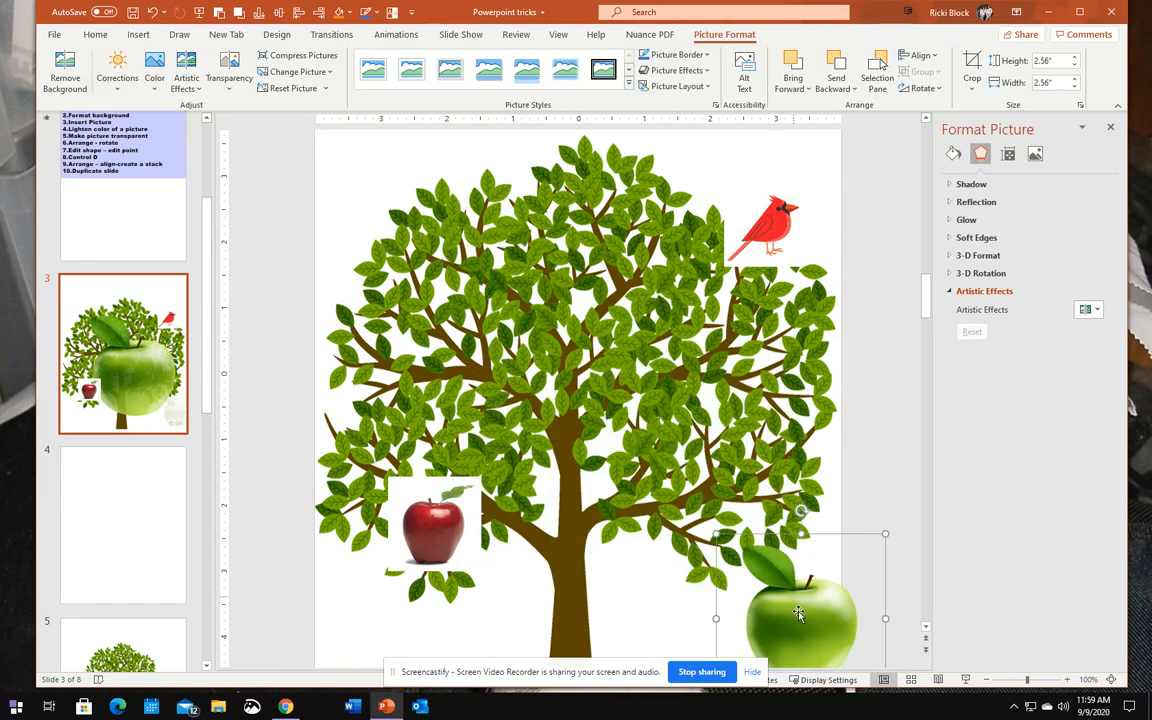
{"action": "left_click_drag", "start_coordinate": [798, 600], "coordinate": [708, 452]}
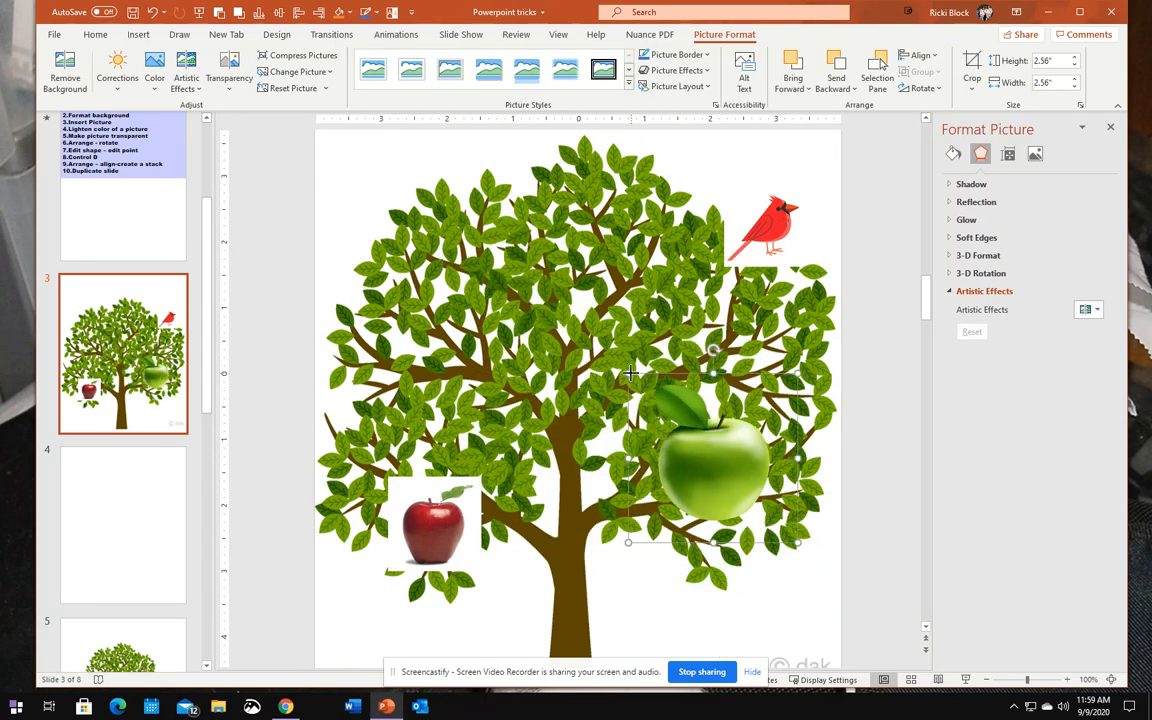
{"action": "left_click_drag", "start_coordinate": [630, 373], "coordinate": [658, 401]}
{"action": "left_click_drag", "start_coordinate": [741, 453], "coordinate": [747, 426]}
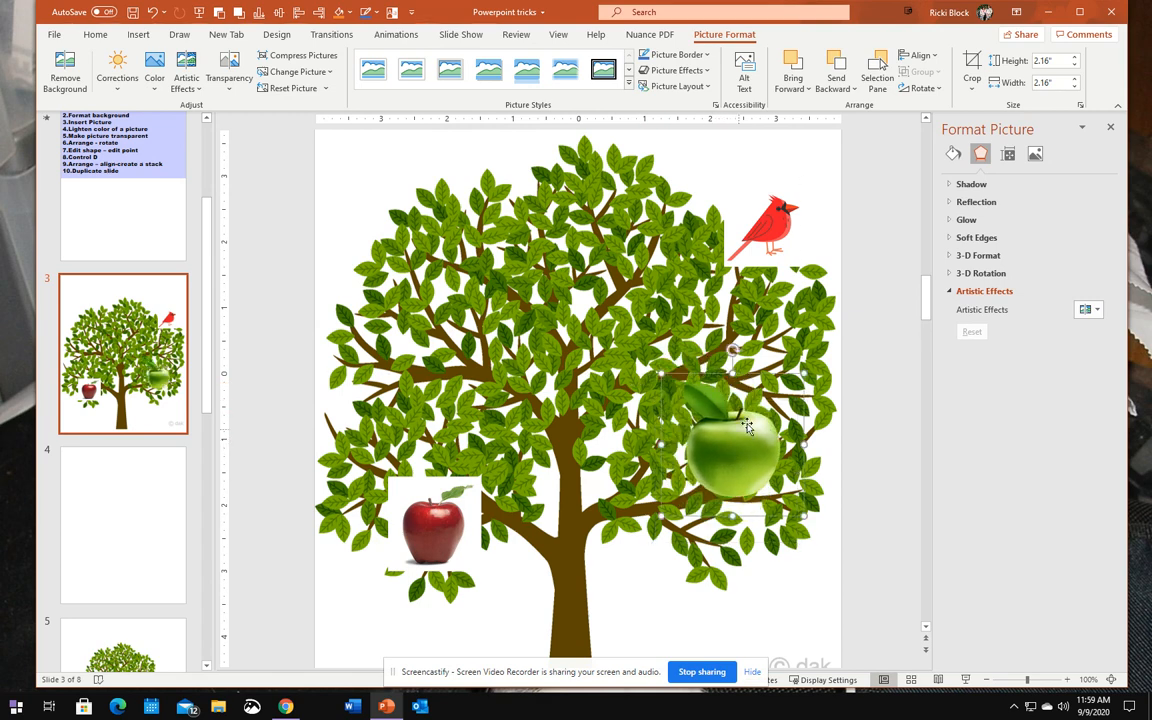
Enlarge the bird picture to about 1.92" square on the upper right branches and move the red apple higher on the tree's left side
{"action": "left_click_drag", "start_coordinate": [765, 222], "coordinate": [733, 235]}
{"action": "left_click_drag", "start_coordinate": [410, 501], "coordinate": [406, 458]}
{"action": "left_click", "coordinate": [700, 248]}
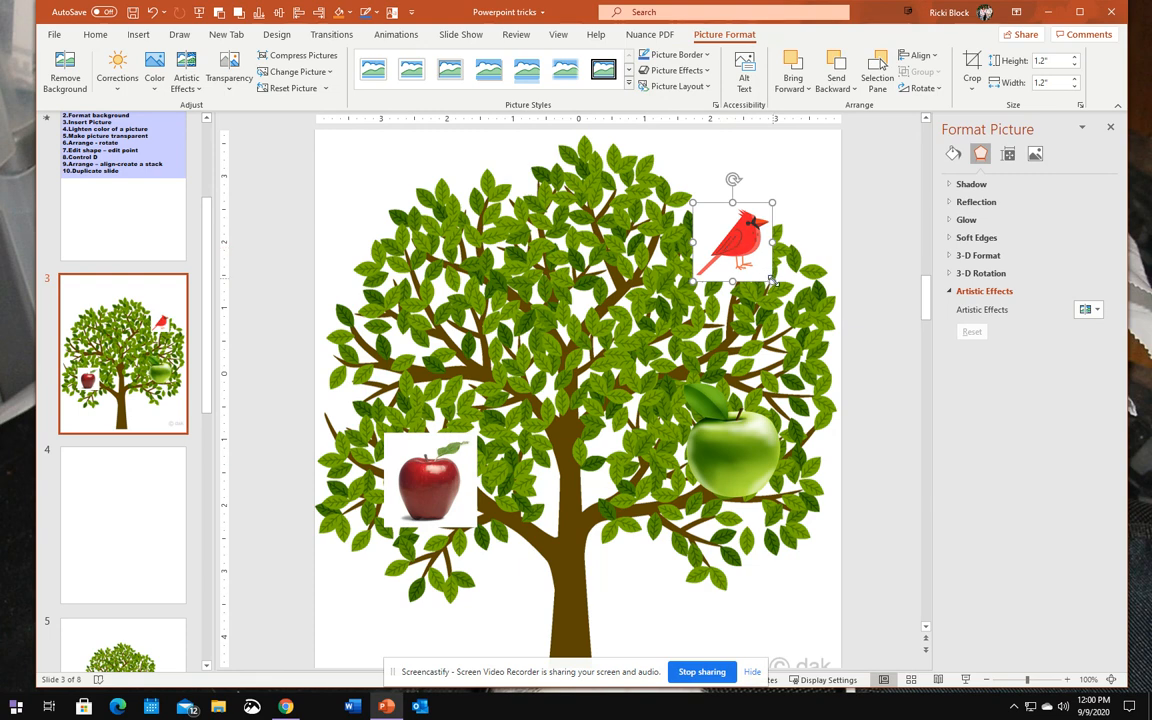
{"action": "left_click_drag", "start_coordinate": [773, 284], "coordinate": [737, 322]}
{"action": "left_click_drag", "start_coordinate": [420, 470], "coordinate": [403, 416]}
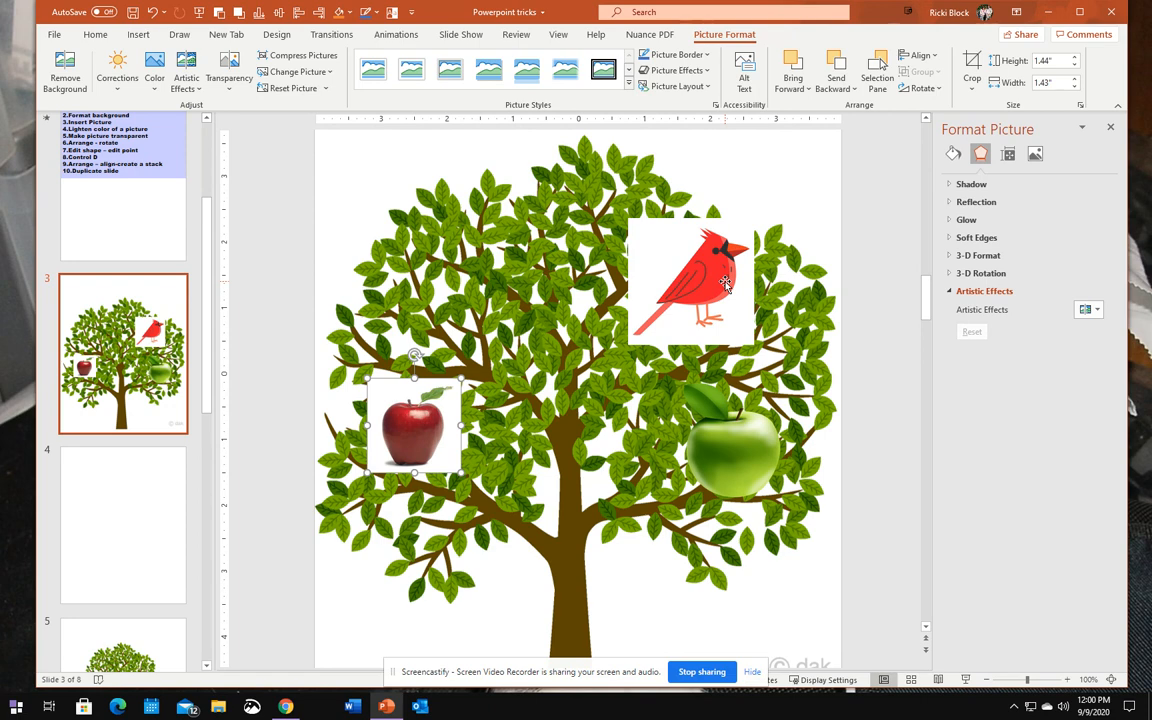
Make the bird picture's white background transparent with Set Transparent Color
{"action": "left_click", "coordinate": [670, 249]}
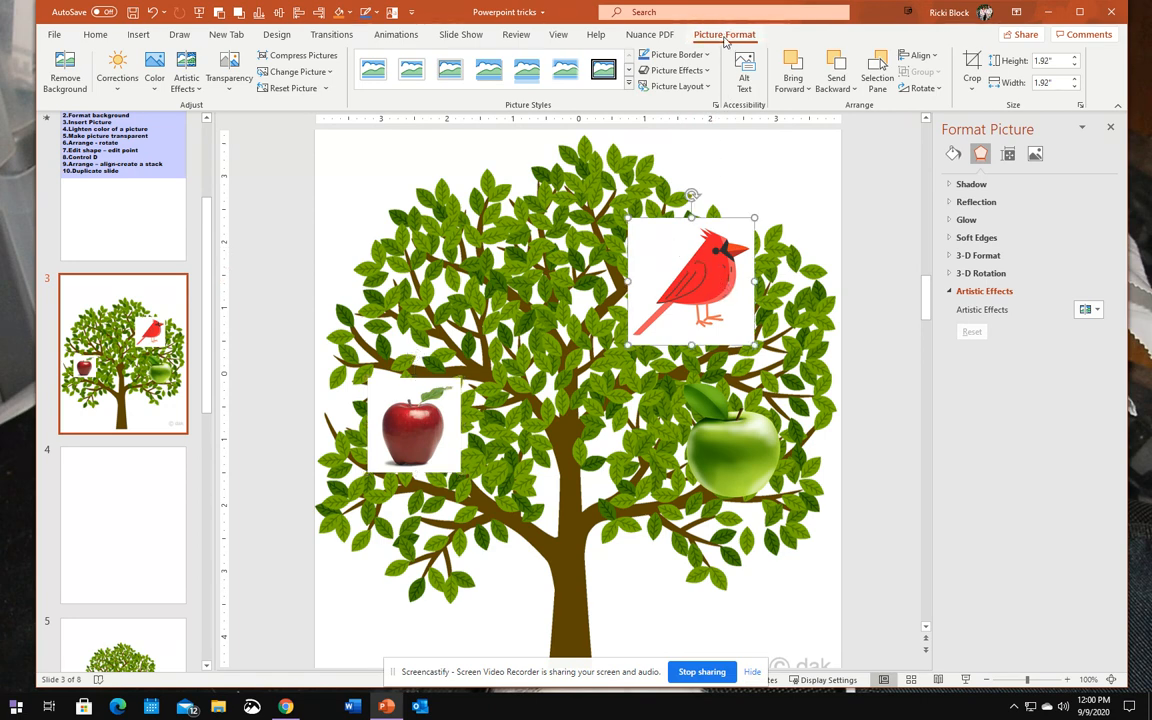
{"action": "left_click", "coordinate": [155, 88]}
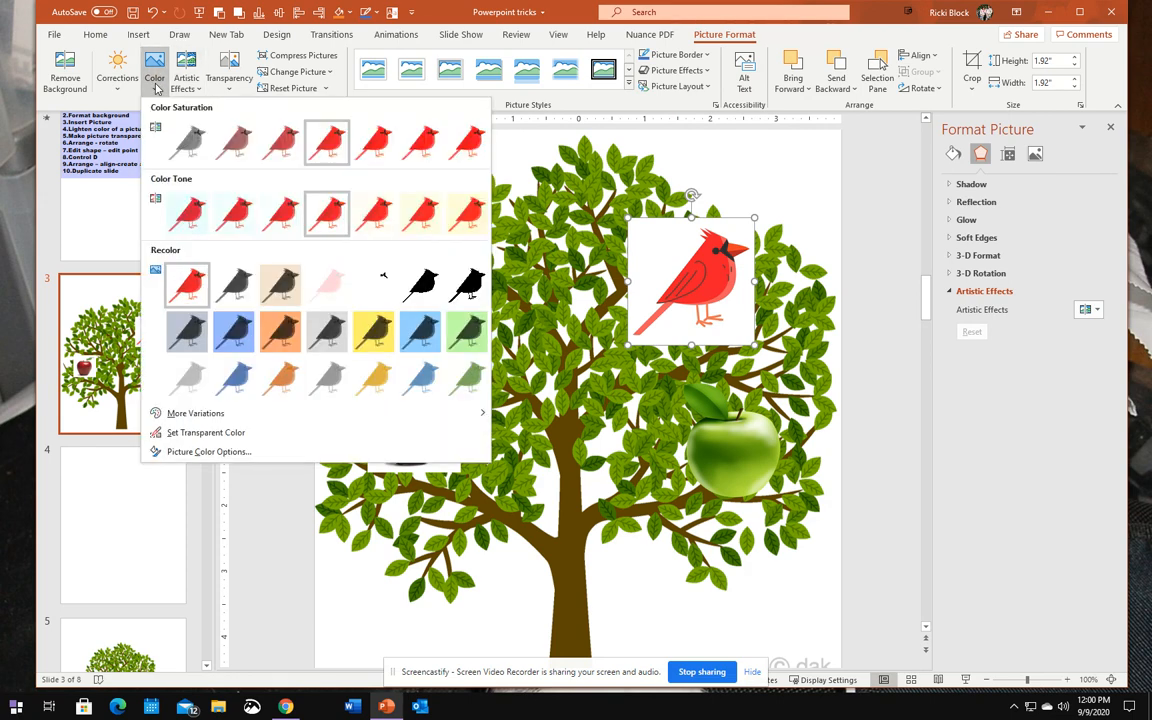
{"action": "left_click", "coordinate": [210, 432]}
{"action": "left_click", "coordinate": [642, 258]}
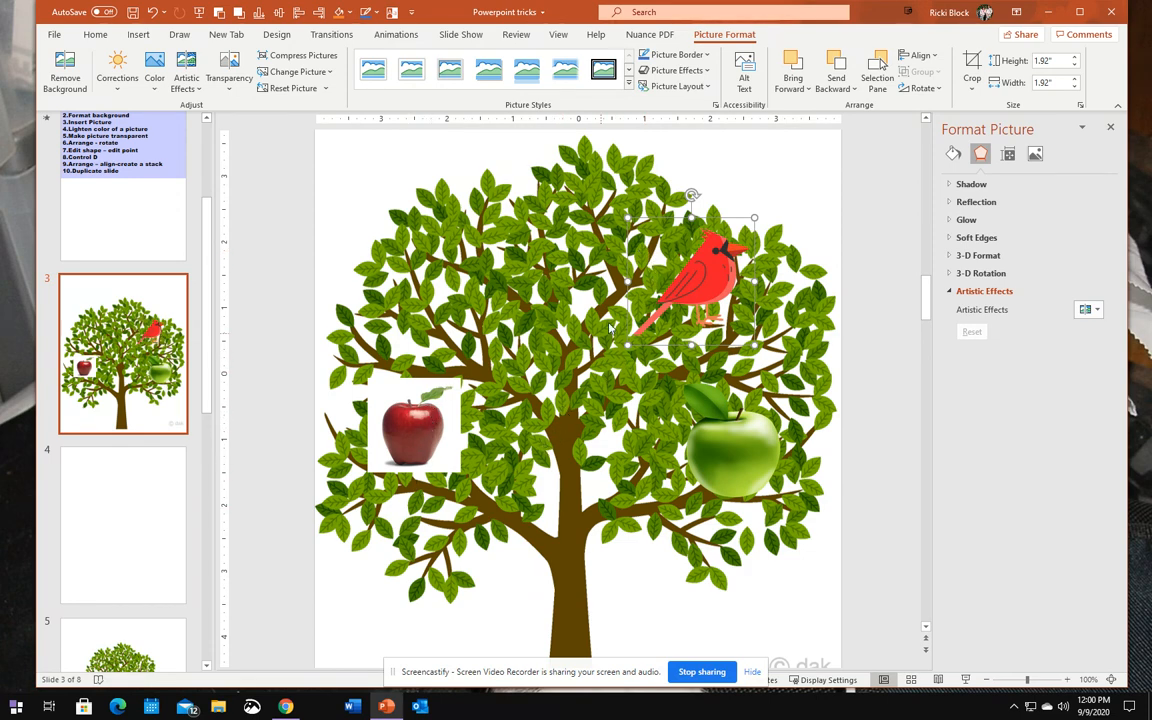
Make the red apple picture's white background transparent and move the apple to the upper left of the tree
{"action": "left_click", "coordinate": [386, 387]}
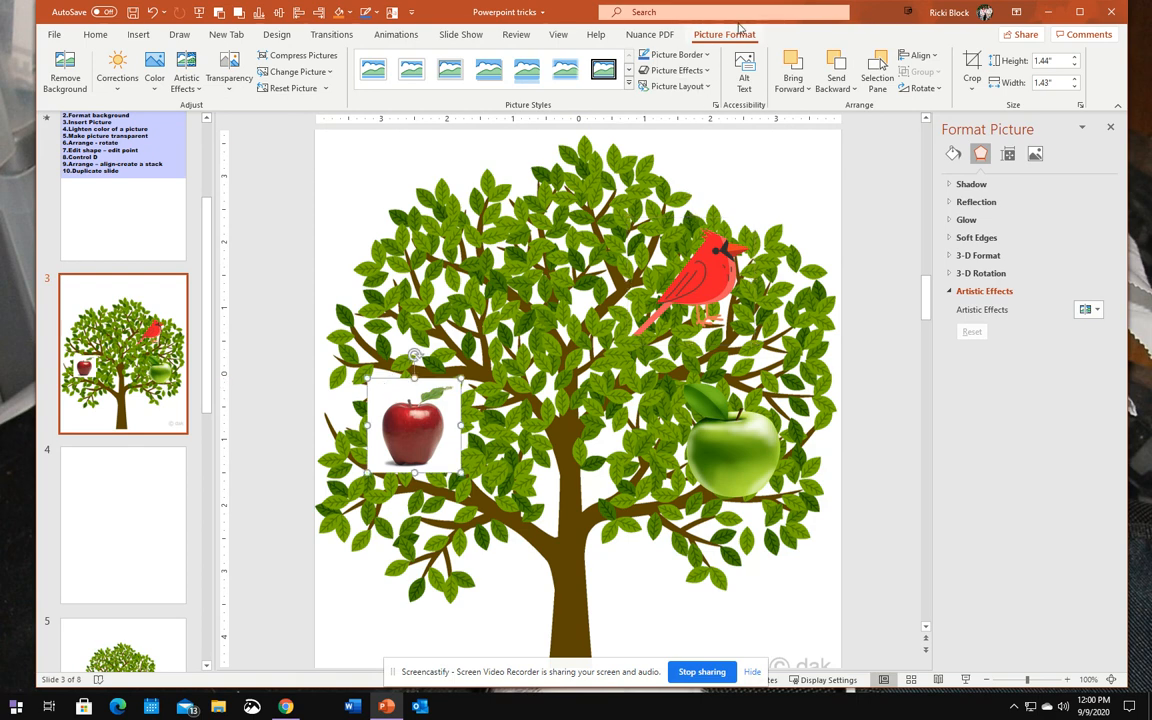
{"action": "left_click", "coordinate": [154, 72]}
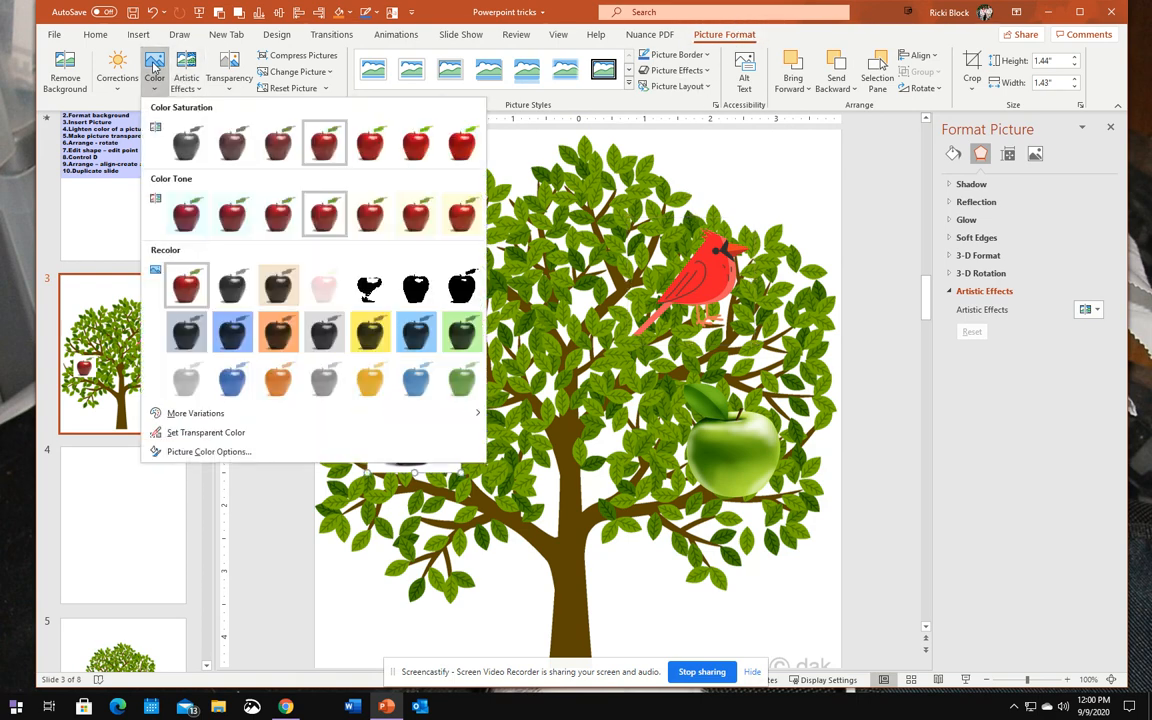
{"action": "left_click", "coordinate": [188, 436]}
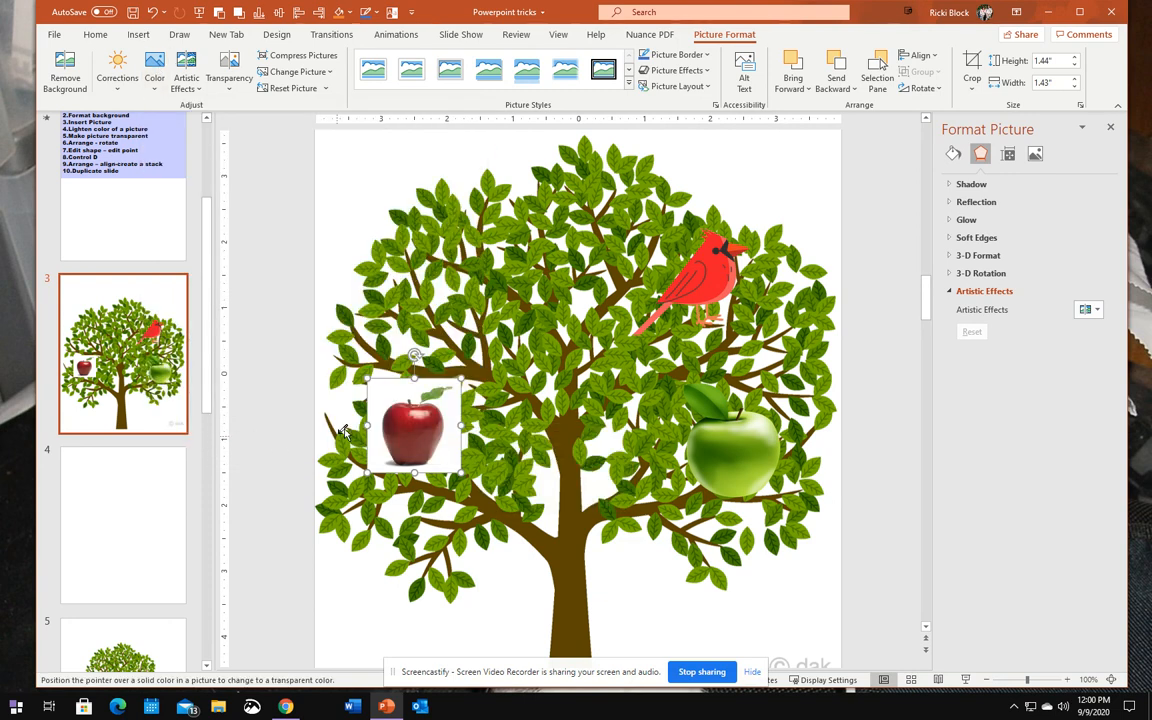
{"action": "left_click", "coordinate": [383, 397]}
{"action": "left_click_drag", "start_coordinate": [384, 397], "coordinate": [371, 251]}
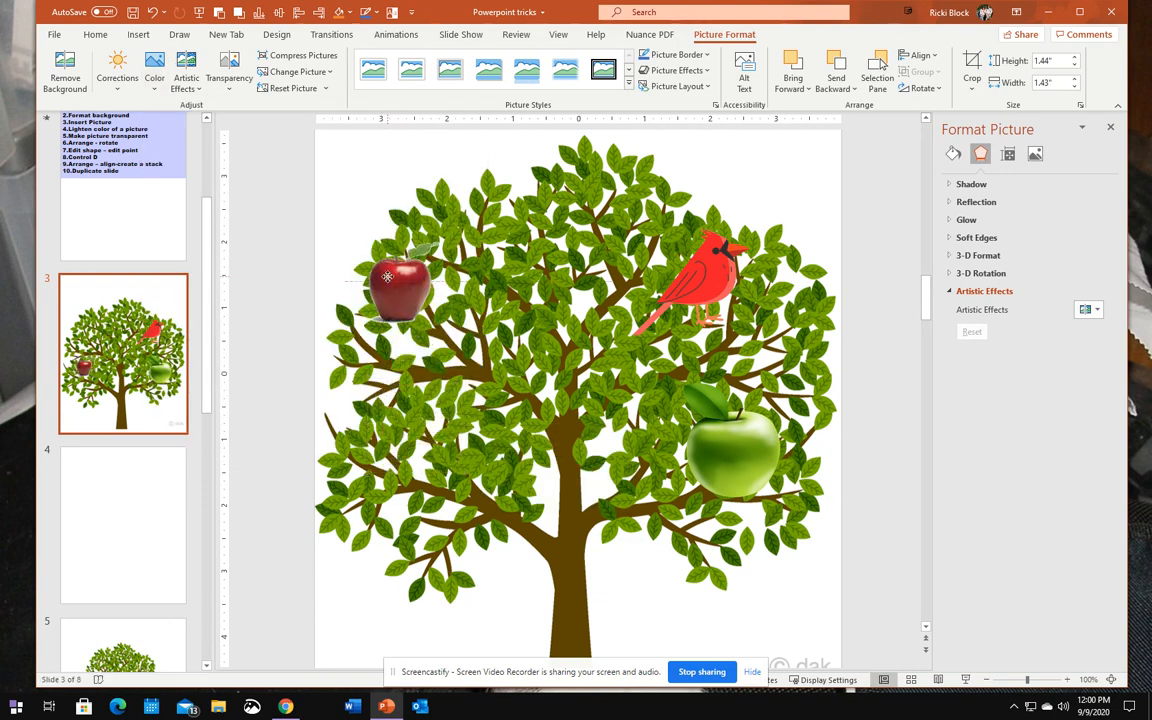
Move the red bird to the middle of the tree and flip it horizontally
{"action": "left_click_drag", "start_coordinate": [714, 270], "coordinate": [593, 316]}
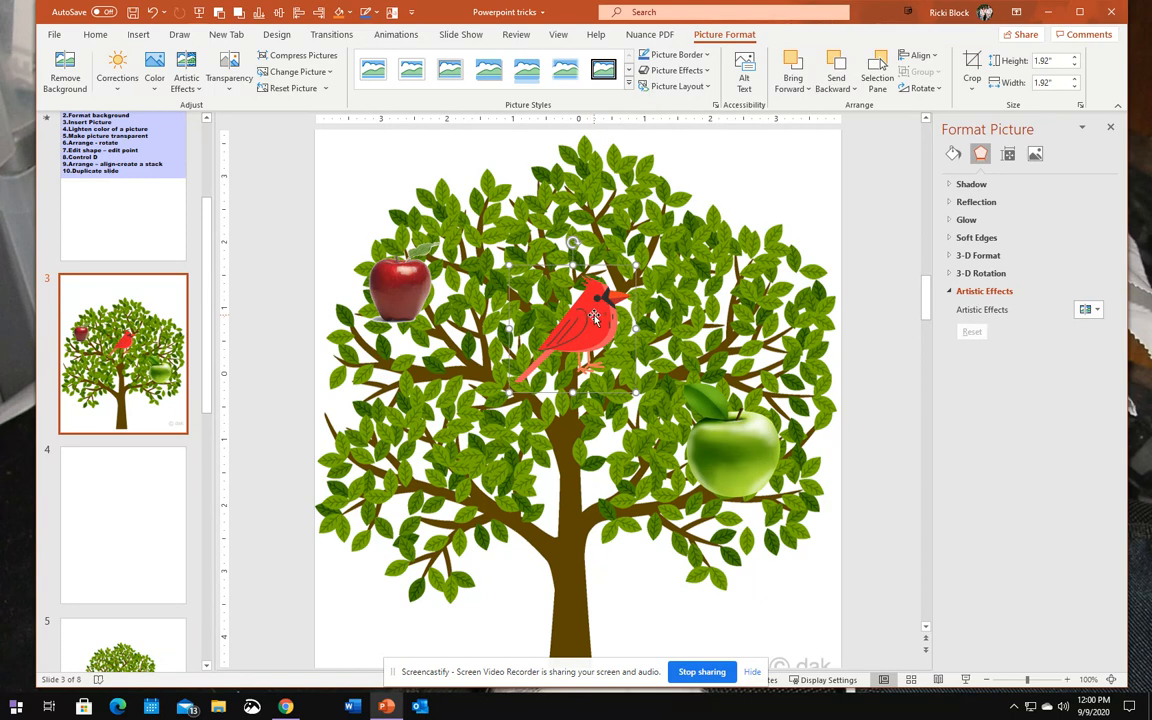
{"action": "left_click_drag", "start_coordinate": [596, 318], "coordinate": [622, 318]}
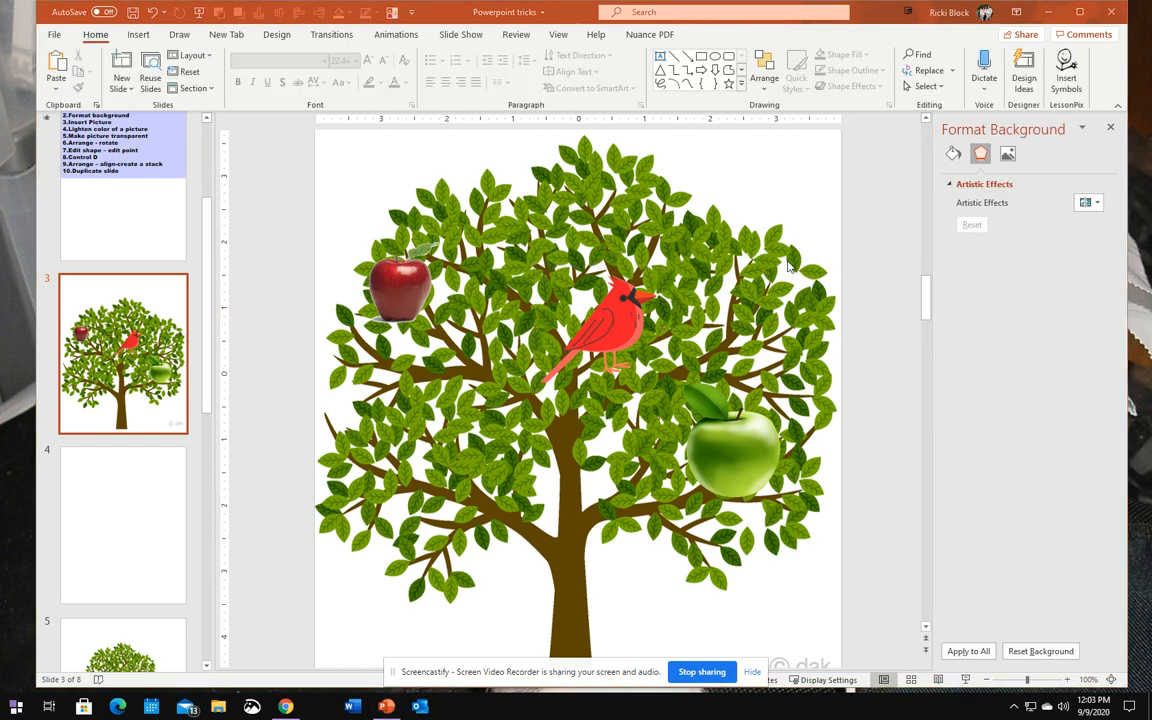
{"action": "left_click", "coordinate": [766, 88]}
{"action": "mouse_move", "coordinate": [801, 326]}
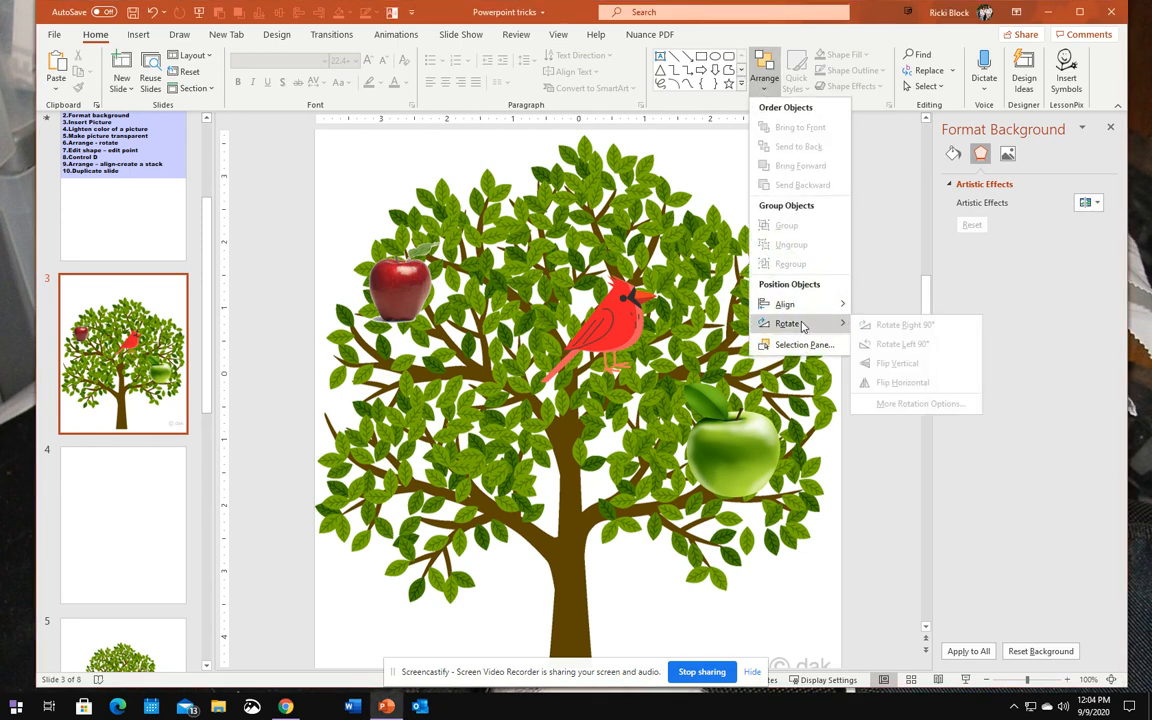
{"action": "left_click", "coordinate": [608, 332]}
{"action": "left_click", "coordinate": [578, 294]}
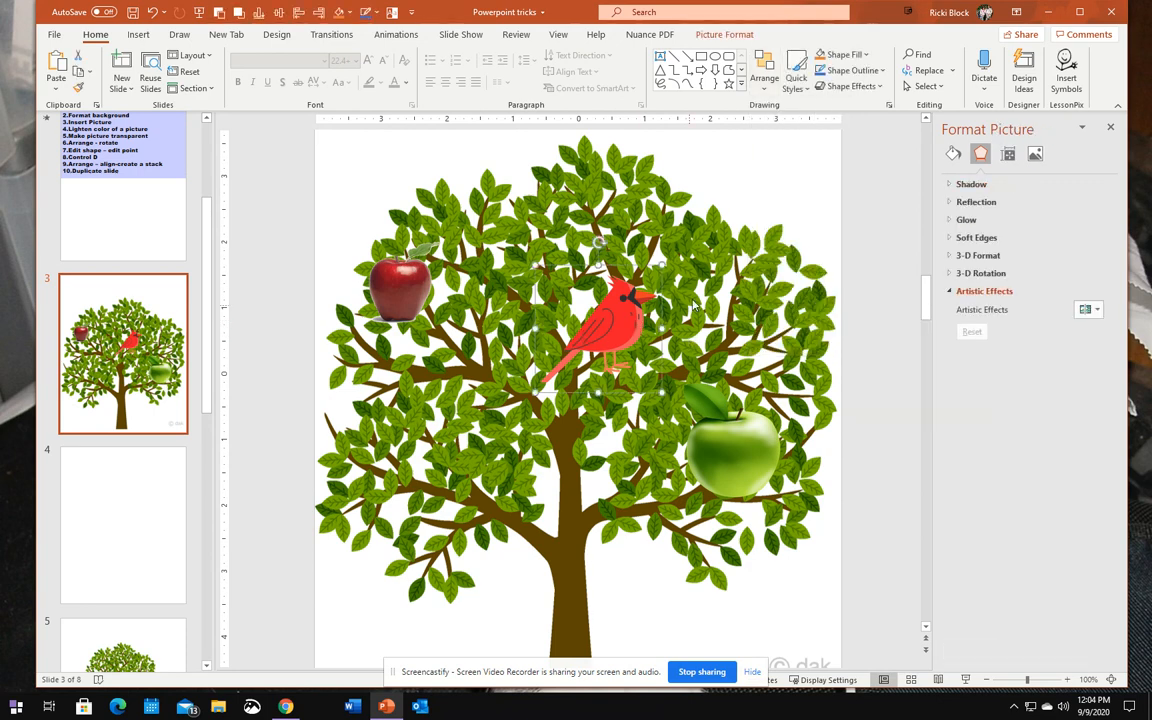
{"action": "left_click", "coordinate": [764, 80]}
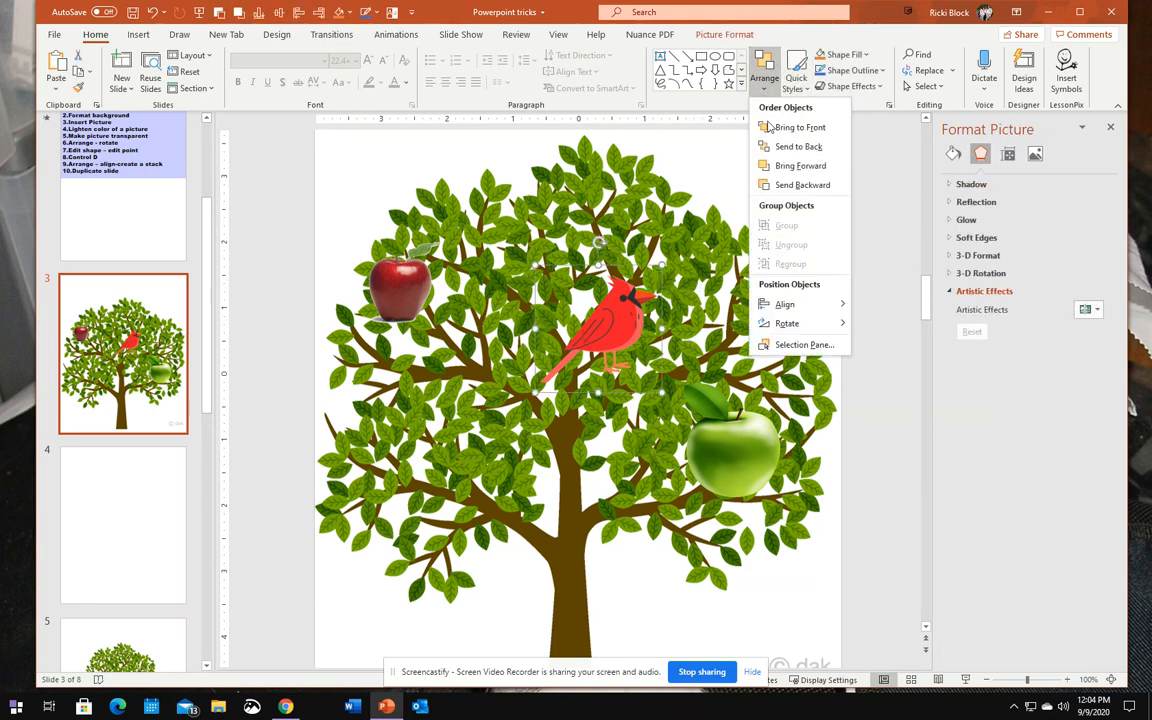
{"action": "mouse_move", "coordinate": [790, 323]}
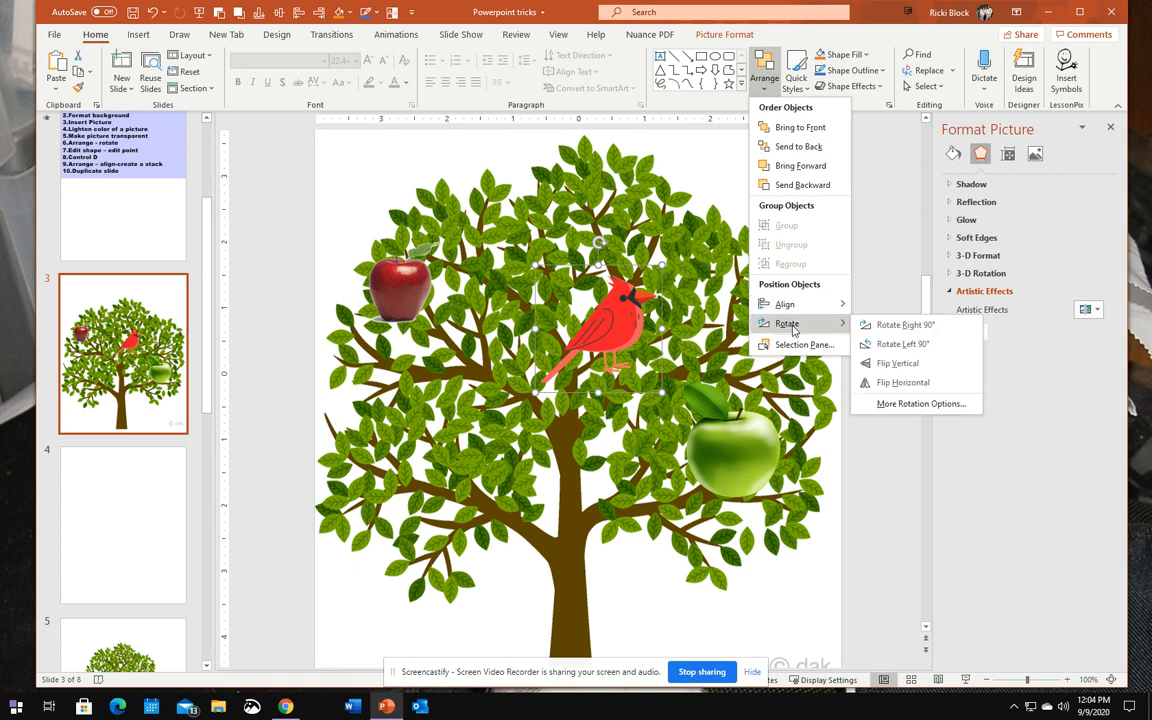
{"action": "left_click", "coordinate": [901, 383]}
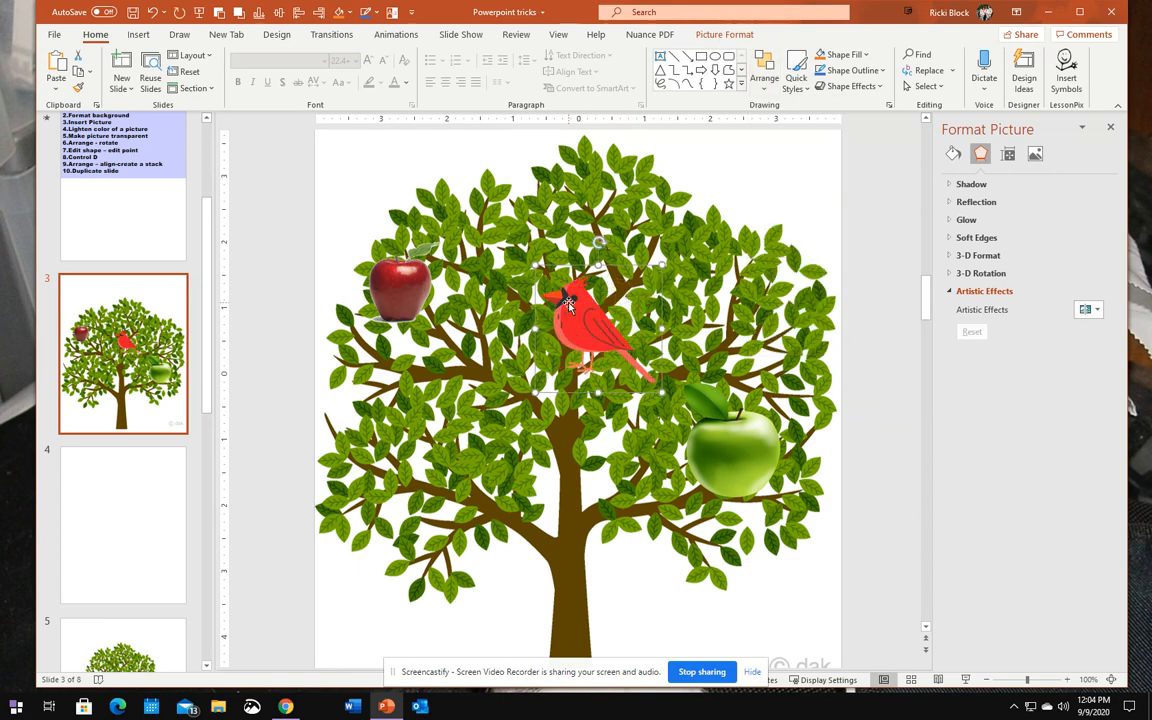
Search for the rotate commands, flip the red bird horizontally to face the other way, and move it slightly higher in the tree
{"action": "left_click", "coordinate": [673, 11]}
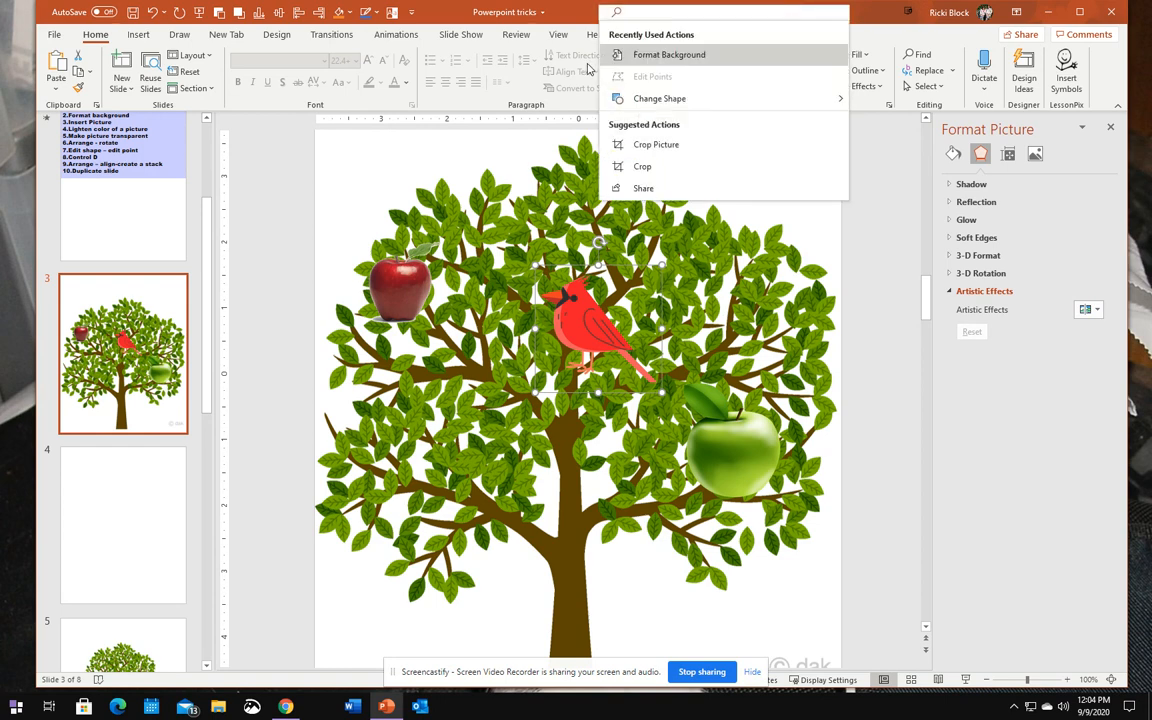
{"action": "type", "text": "rotate"}
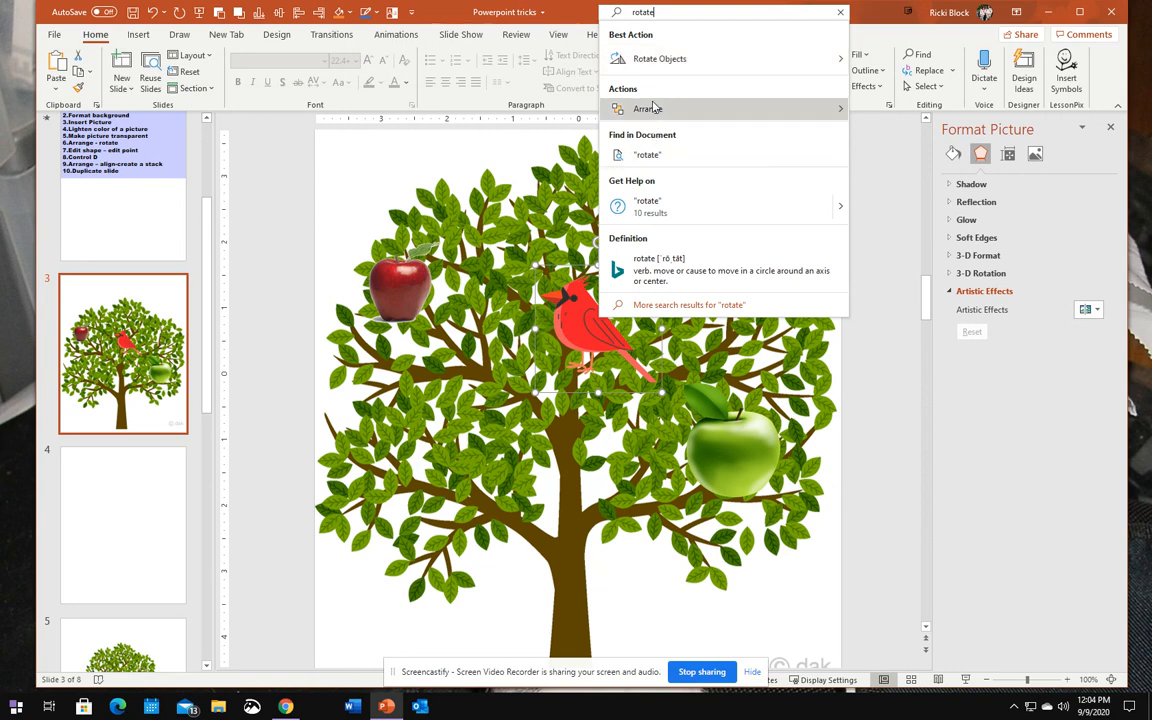
{"action": "mouse_move", "coordinate": [605, 106]}
{"action": "mouse_move", "coordinate": [898, 331]}
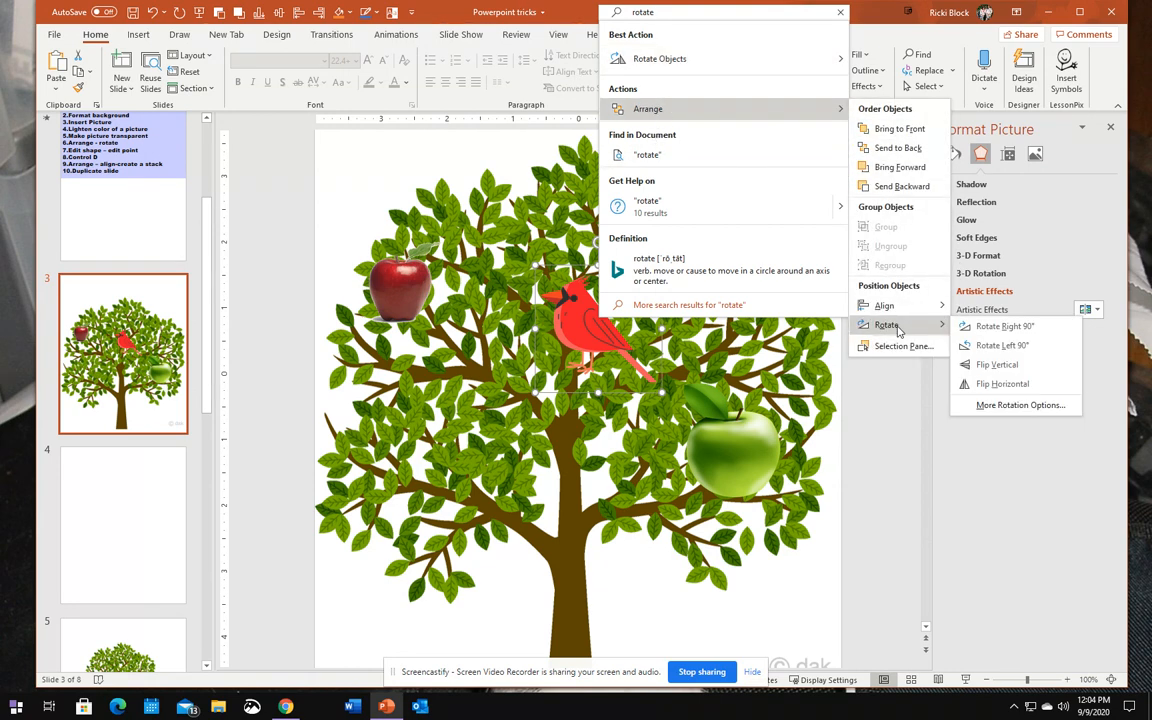
{"action": "left_click", "coordinate": [1000, 384]}
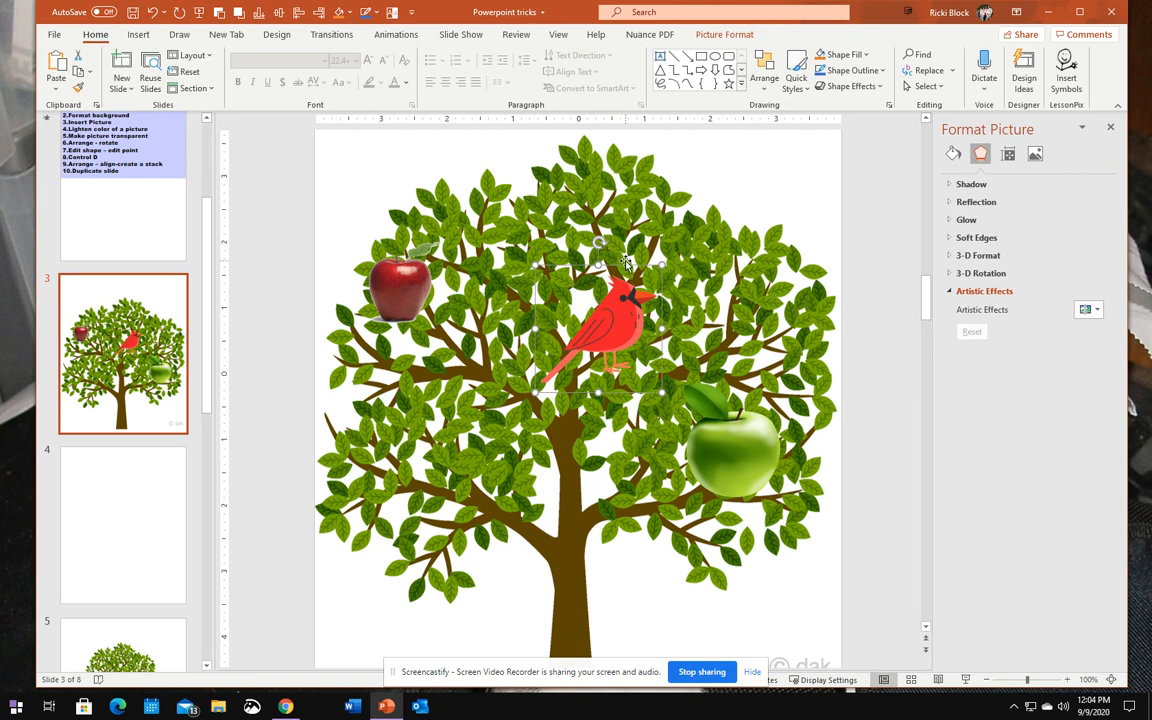
{"action": "left_click_drag", "start_coordinate": [630, 268], "coordinate": [615, 245]}
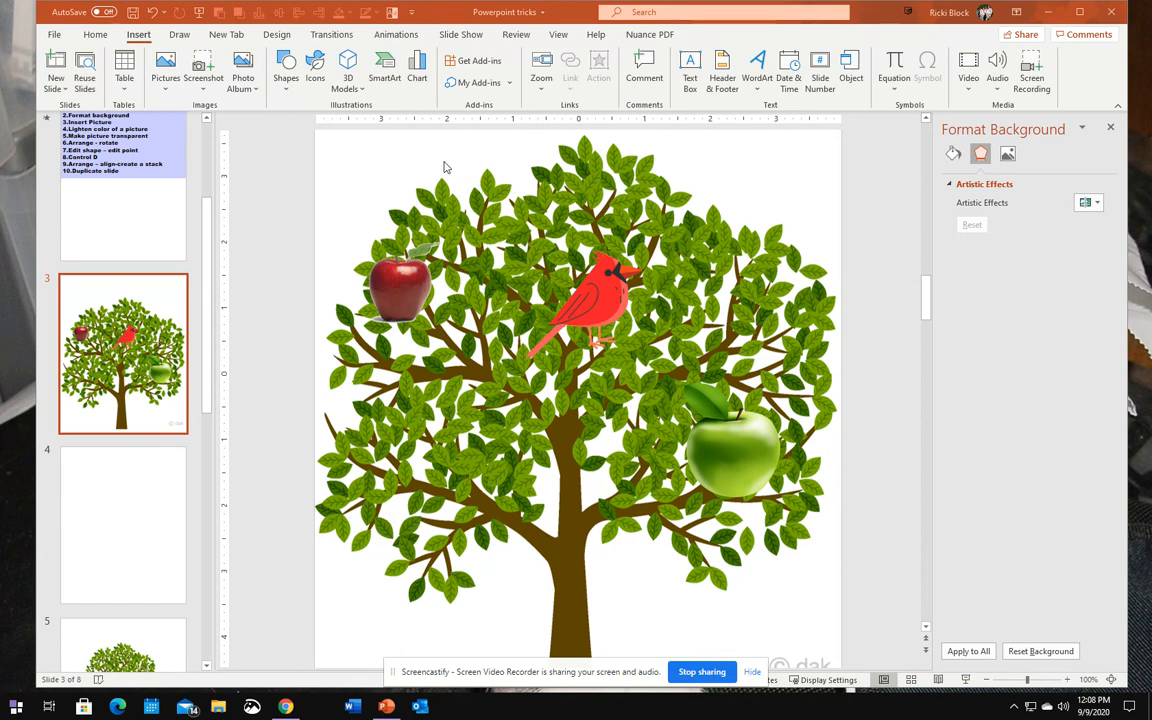
Draw a right block arrow about 1.26" wide and 0.95" high between the red apple and the bird
{"action": "left_click", "coordinate": [286, 80]}
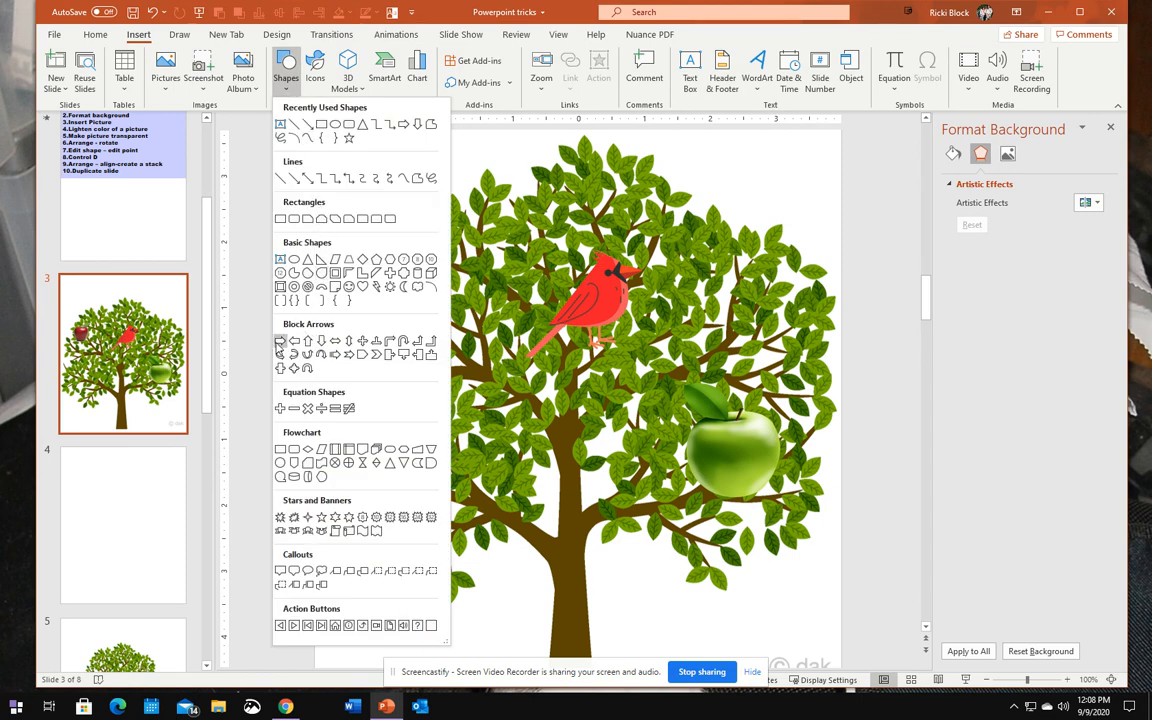
{"action": "left_click", "coordinate": [280, 341]}
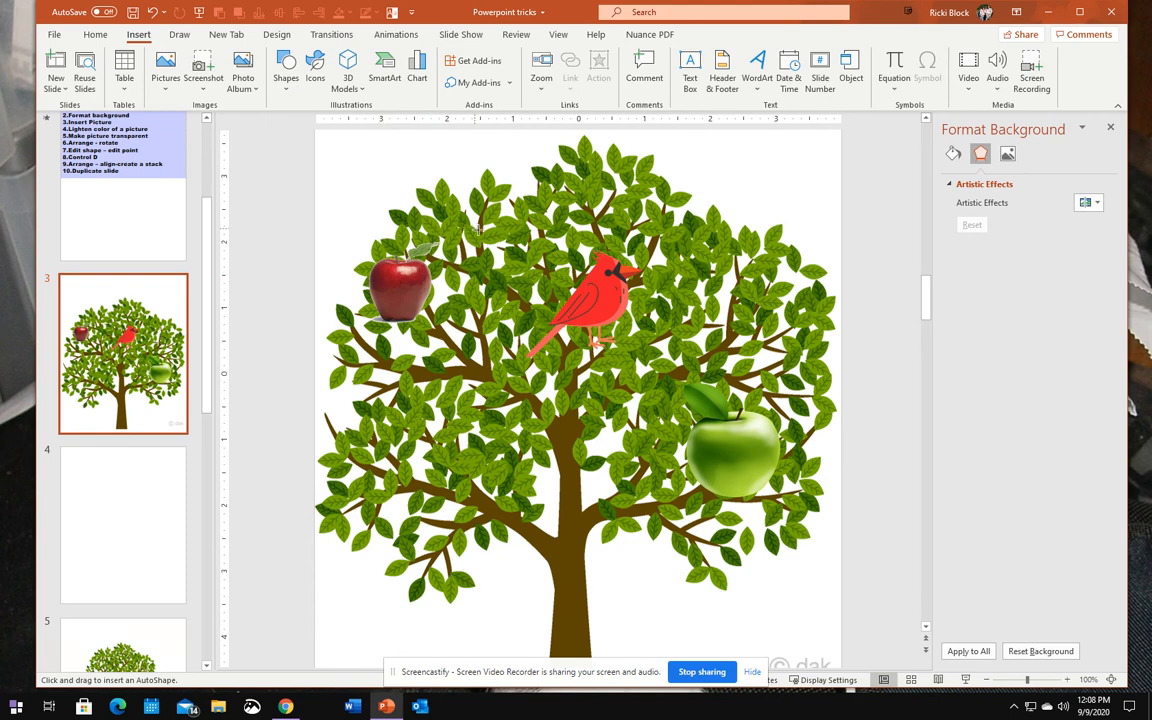
{"action": "left_click_drag", "start_coordinate": [483, 243], "coordinate": [567, 297]}
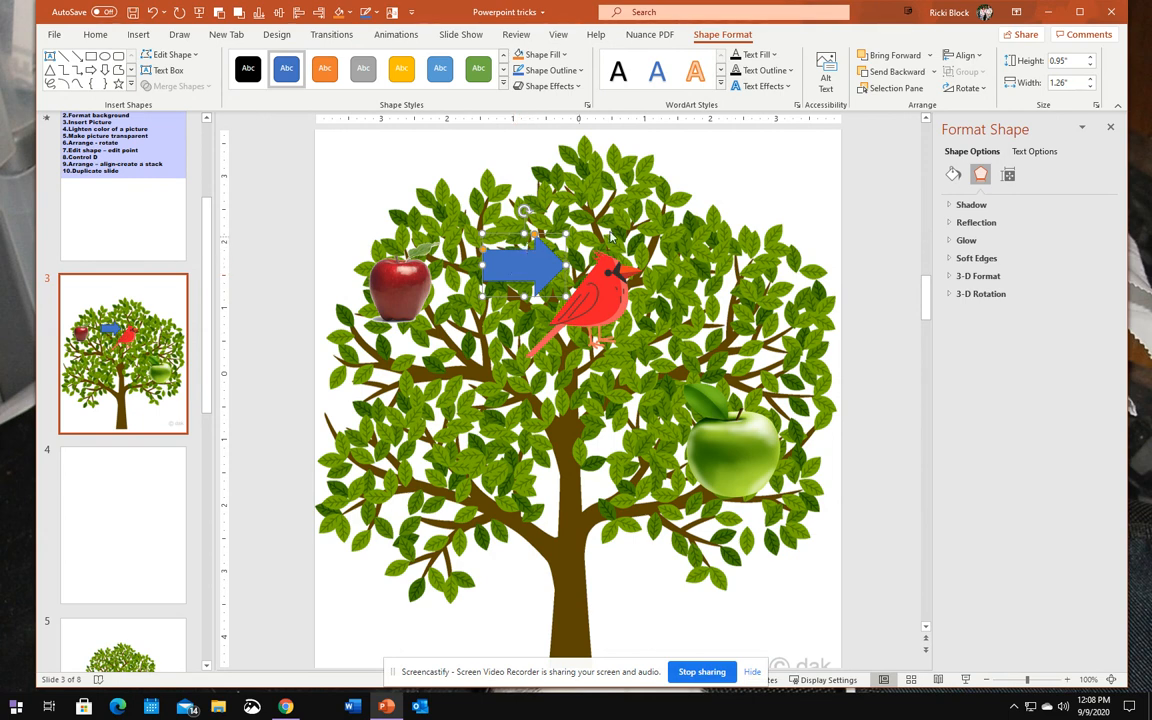
Set the arrow's text fill and shape fill to standard light blue and nudge the arrow toward the bird
{"action": "left_click", "coordinate": [770, 55]}
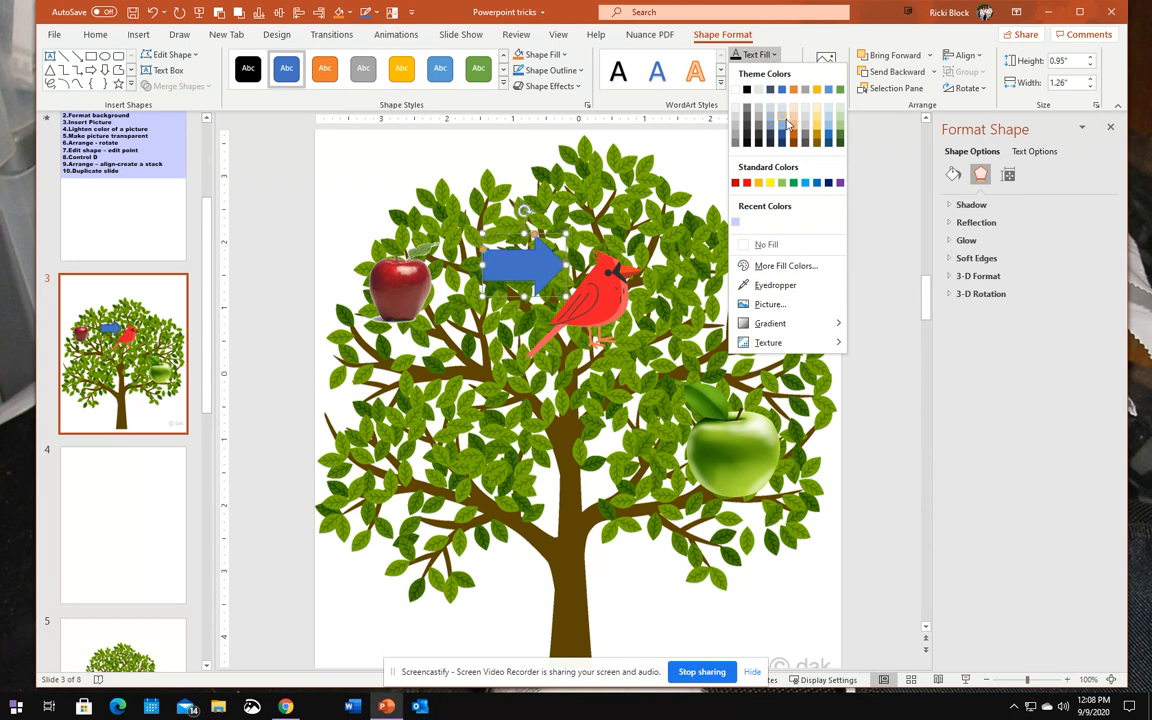
{"action": "left_click", "coordinate": [805, 183]}
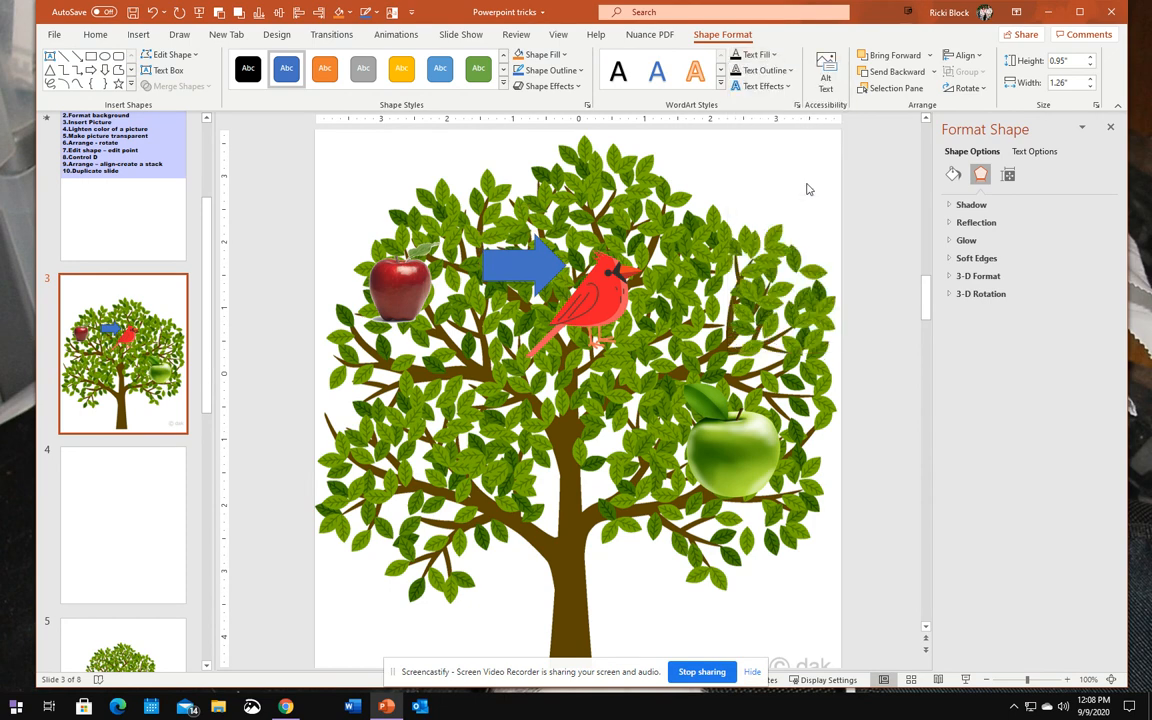
{"action": "right_click", "coordinate": [514, 262]}
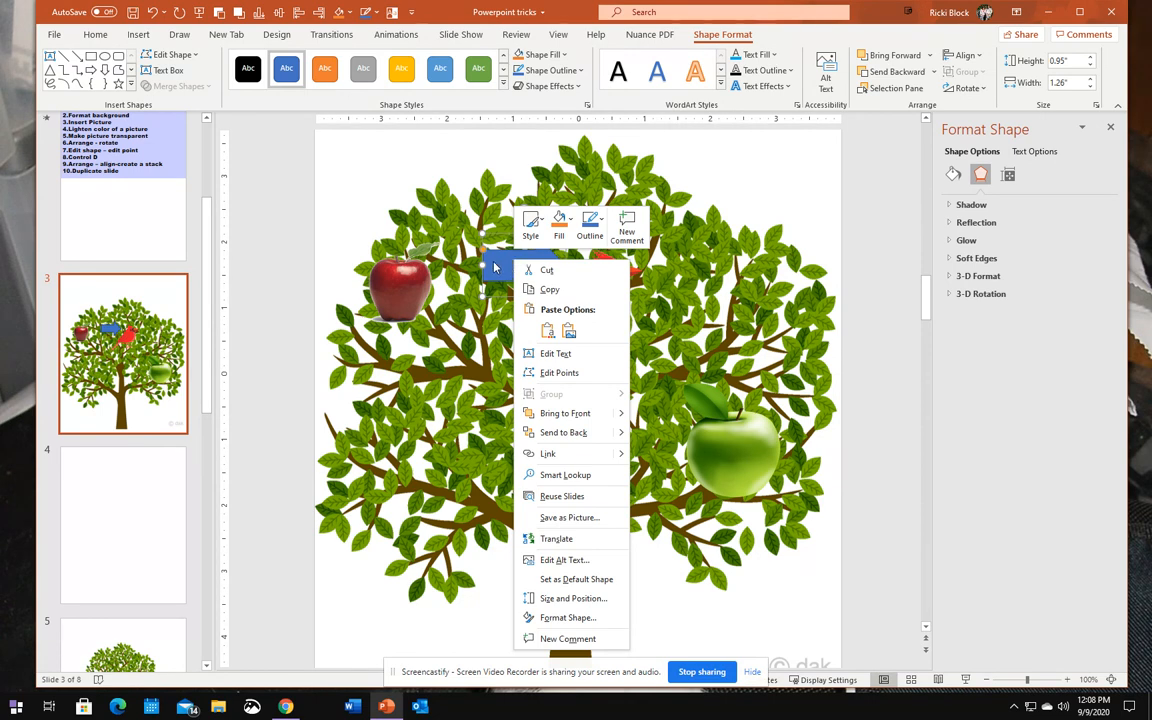
{"action": "left_click", "coordinate": [566, 222]}
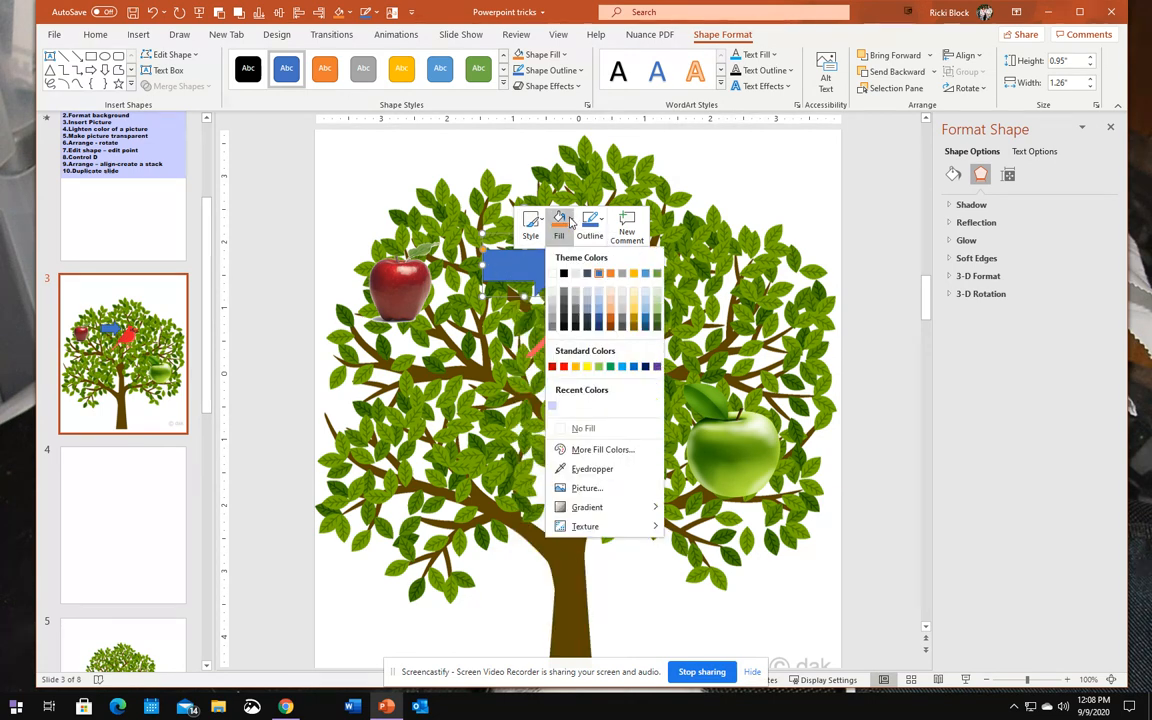
{"action": "left_click", "coordinate": [623, 365]}
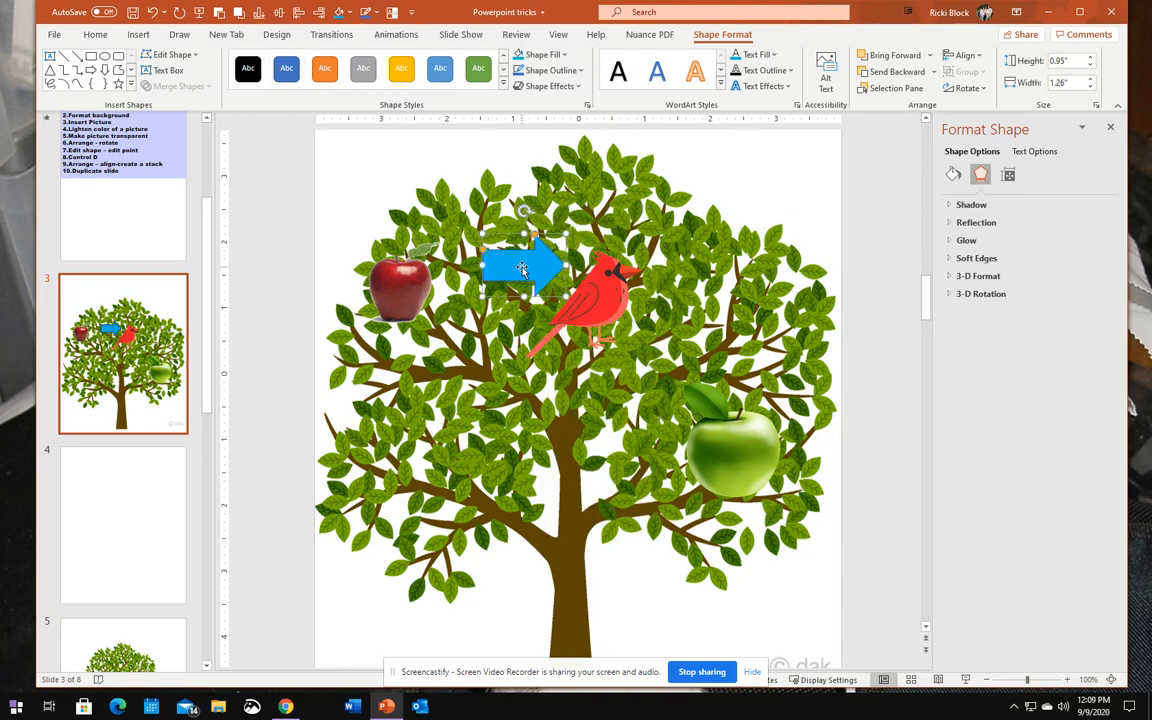
{"action": "left_click_drag", "start_coordinate": [522, 266], "coordinate": [534, 261]}
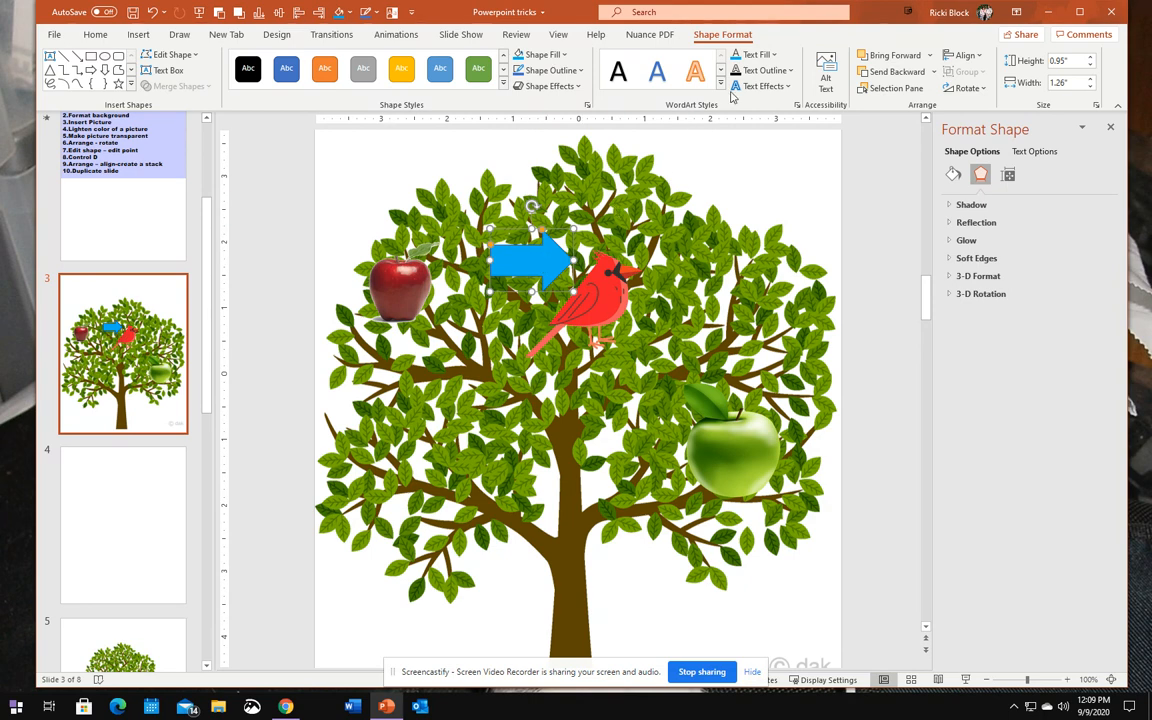
Set the transparency of the arrow's solid text fill to about 68%
{"action": "left_click", "coordinate": [758, 54]}
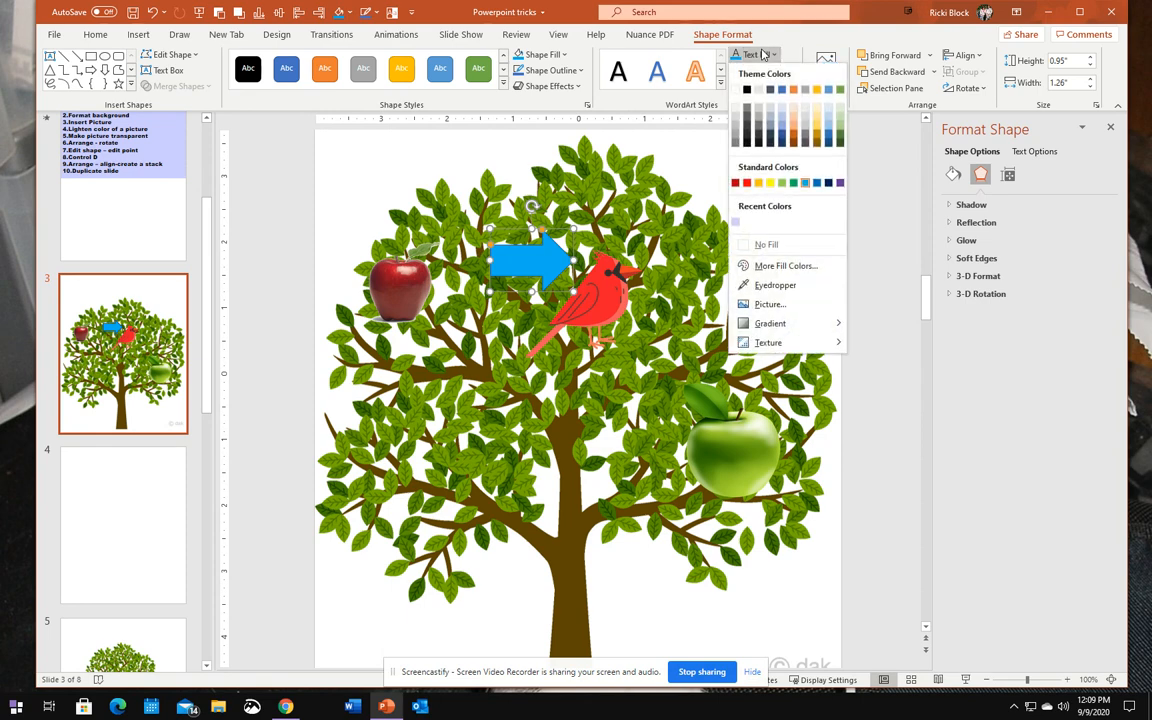
{"action": "left_click", "coordinate": [790, 266]}
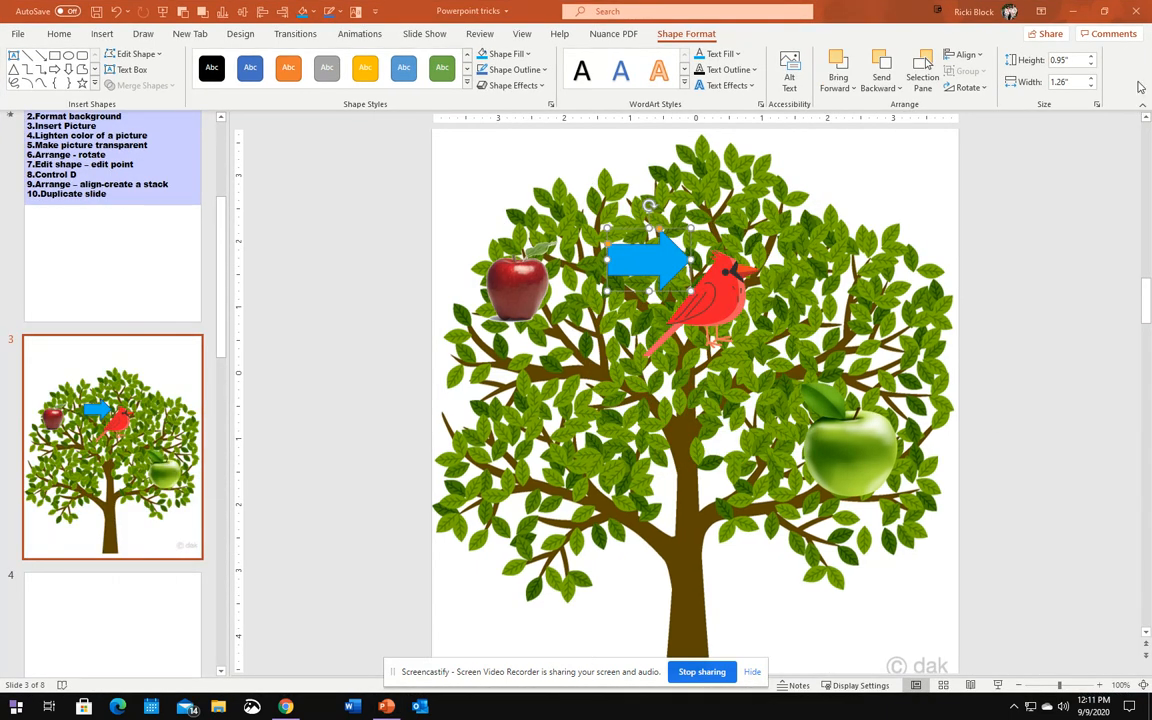
{"action": "left_click", "coordinate": [736, 57]}
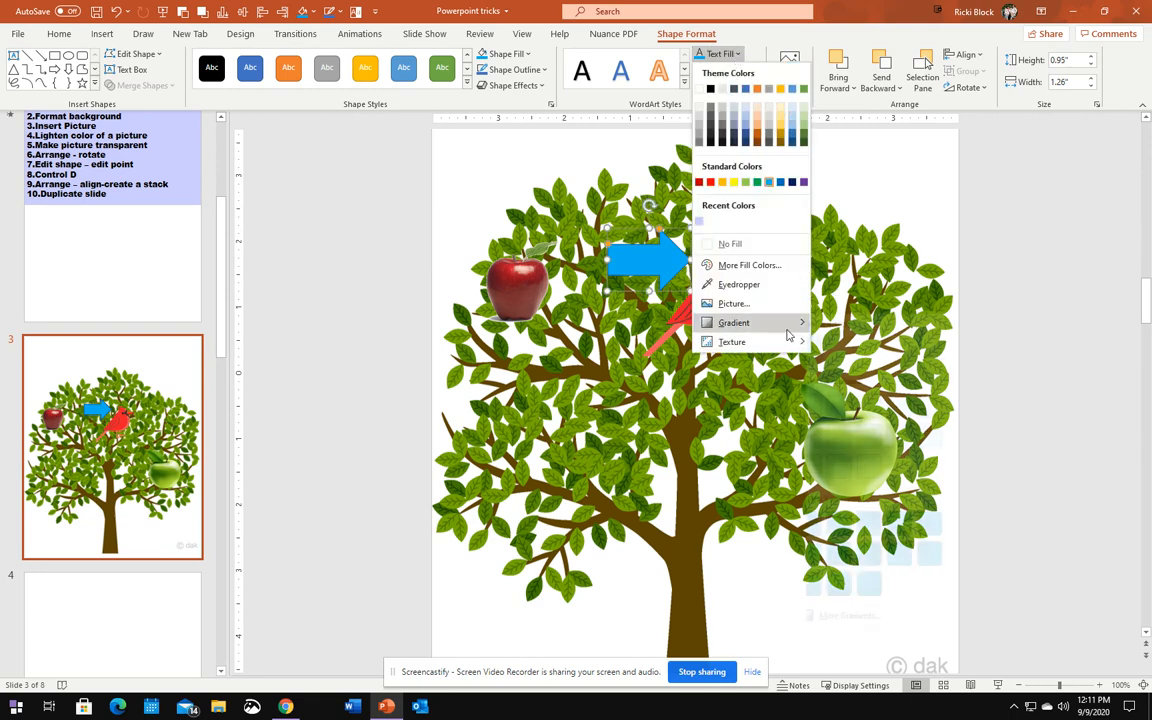
{"action": "mouse_move", "coordinate": [793, 330]}
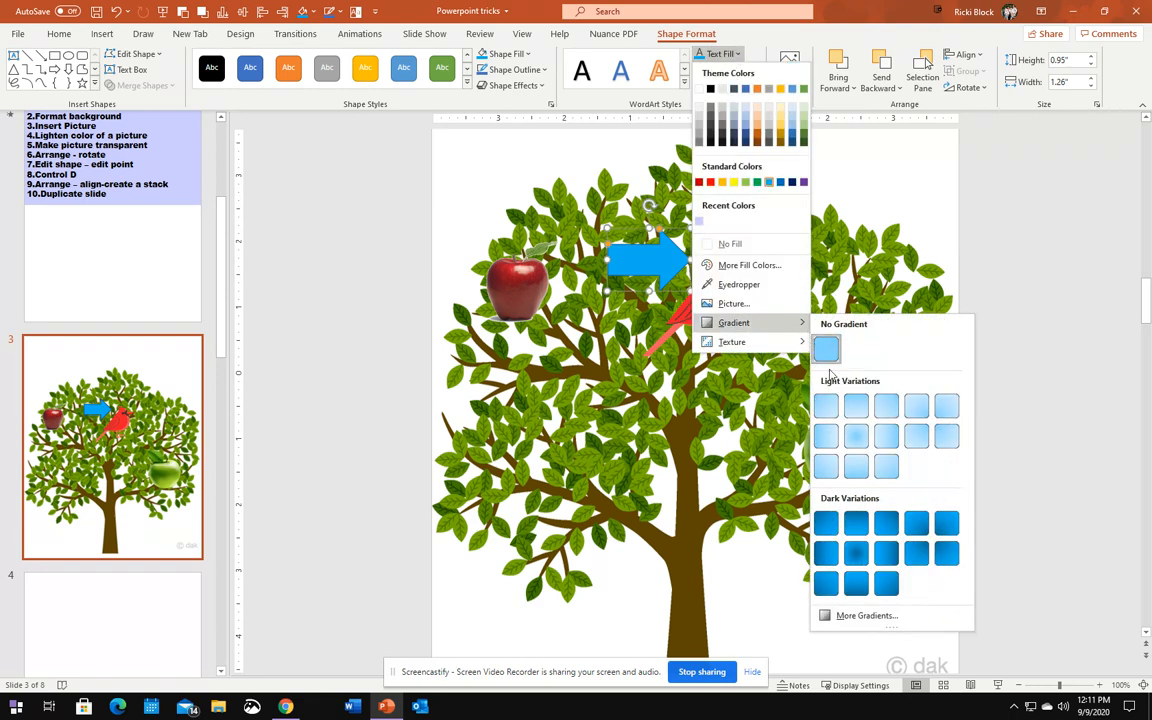
{"action": "left_click", "coordinate": [858, 615]}
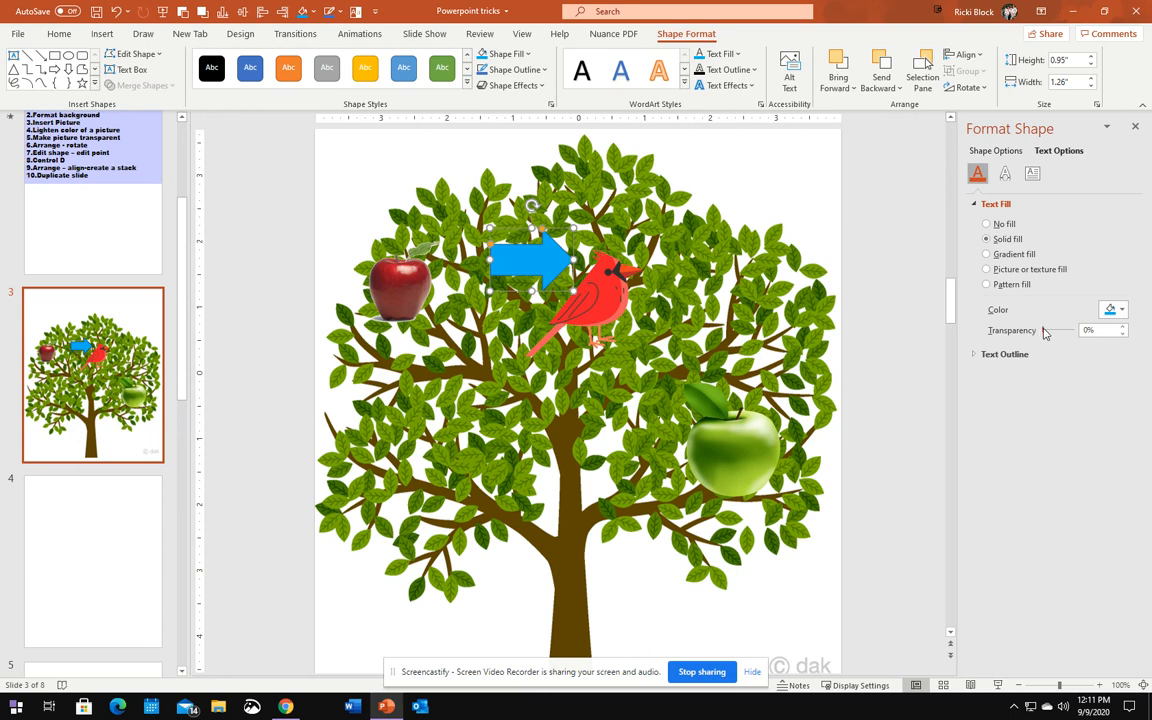
{"action": "left_click_drag", "start_coordinate": [1043, 333], "coordinate": [1064, 332]}
{"action": "left_click", "coordinate": [608, 223]}
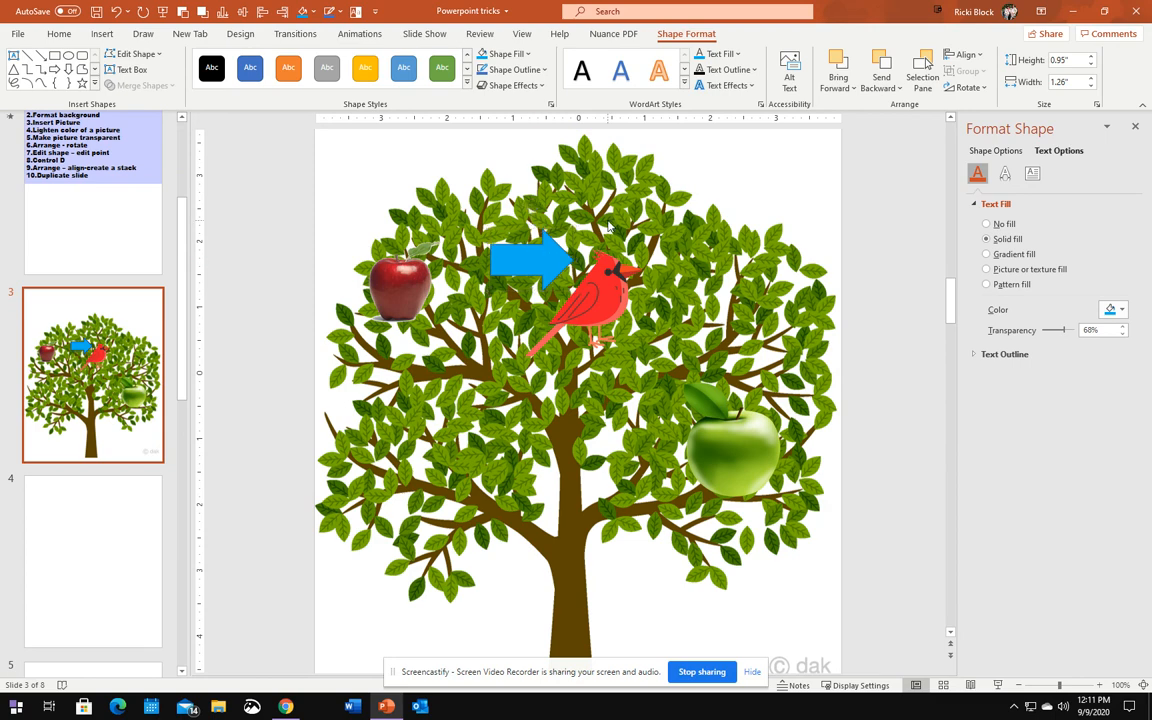
Set the arrow's shape fill transparency to about 48% and shift the arrow slightly closer to the bird
{"action": "left_click", "coordinate": [558, 253]}
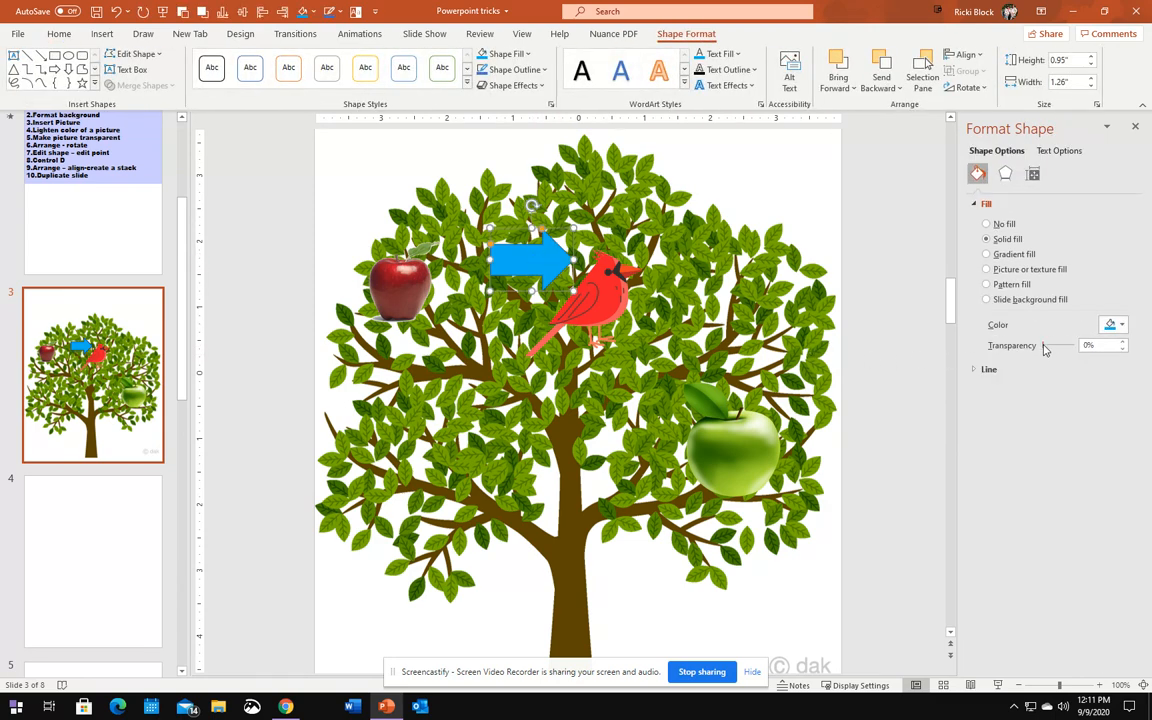
{"action": "mouse_move", "coordinate": [1043, 347]}
{"action": "left_mouse_down"}
{"action": "mouse_move", "coordinate": [1075, 347]}
{"action": "mouse_move", "coordinate": [1061, 349]}
{"action": "left_mouse_up"}
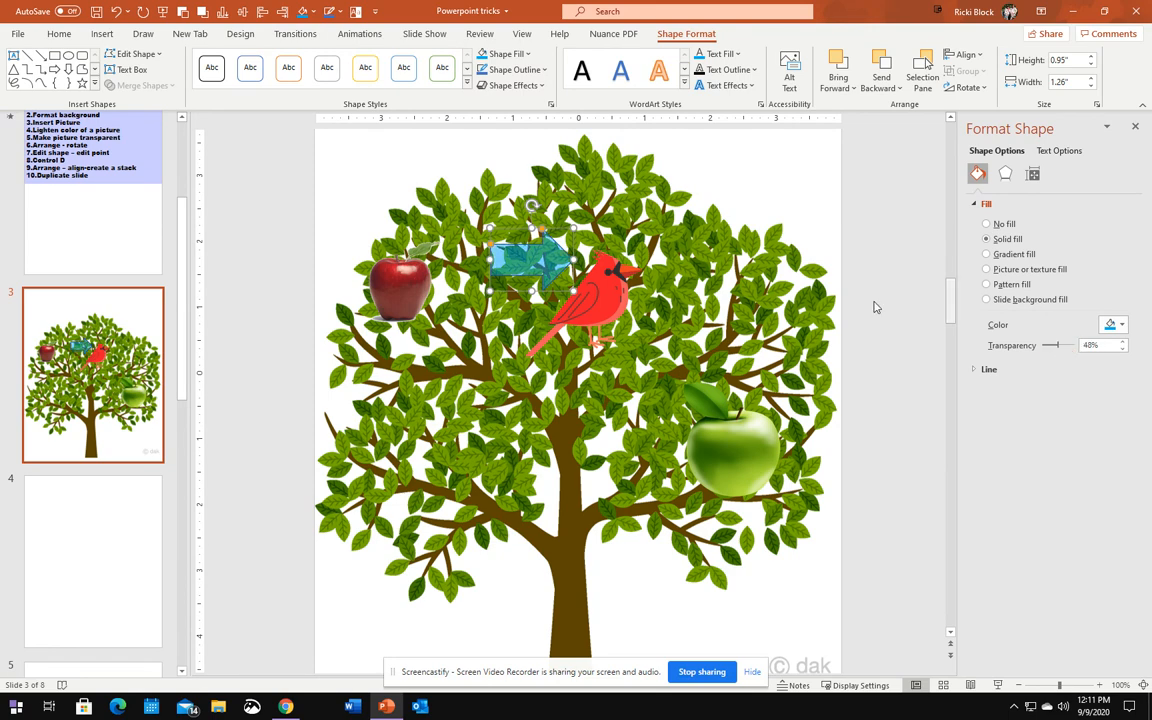
{"action": "left_click", "coordinate": [526, 258]}
{"action": "left_click", "coordinate": [526, 258]}
{"action": "mouse_move", "coordinate": [522, 268]}
{"action": "left_mouse_down"}
{"action": "mouse_move", "coordinate": [492, 302]}
{"action": "mouse_move", "coordinate": [512, 250]}
{"action": "mouse_move", "coordinate": [585, 225]}
{"action": "mouse_move", "coordinate": [535, 262]}
{"action": "left_mouse_up"}
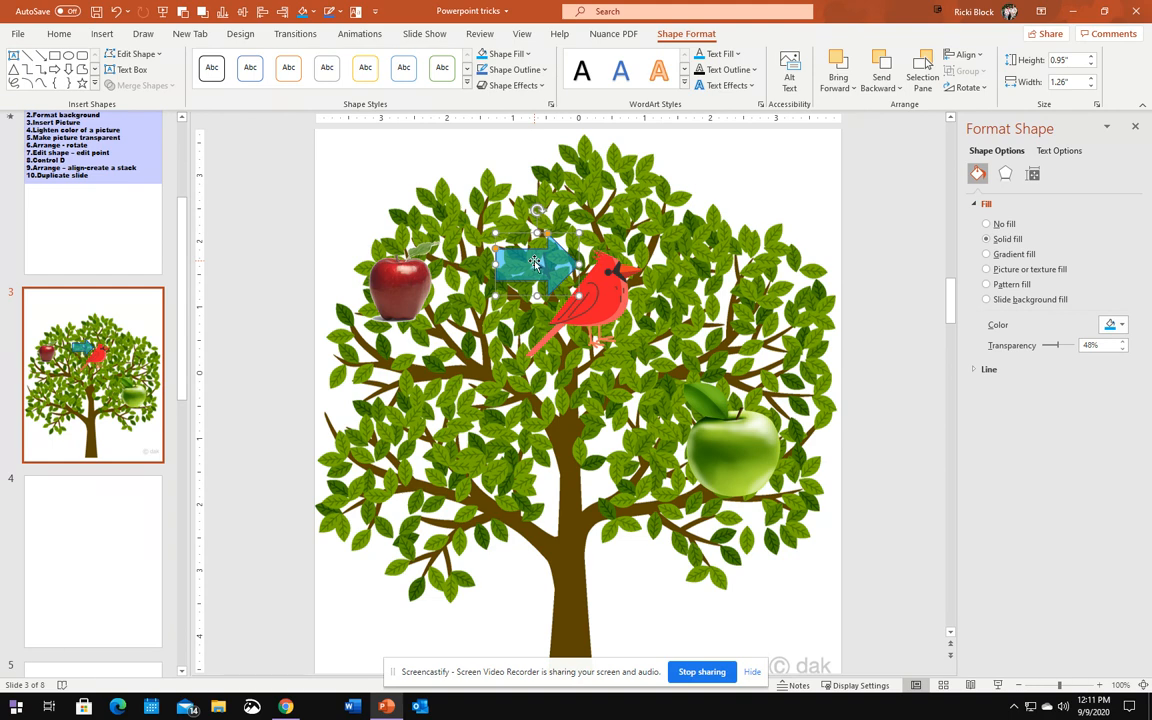
Change the semi-transparent arrow's shape fill to standard dark red
{"action": "right_click", "coordinate": [535, 263]}
{"action": "left_click", "coordinate": [580, 226]}
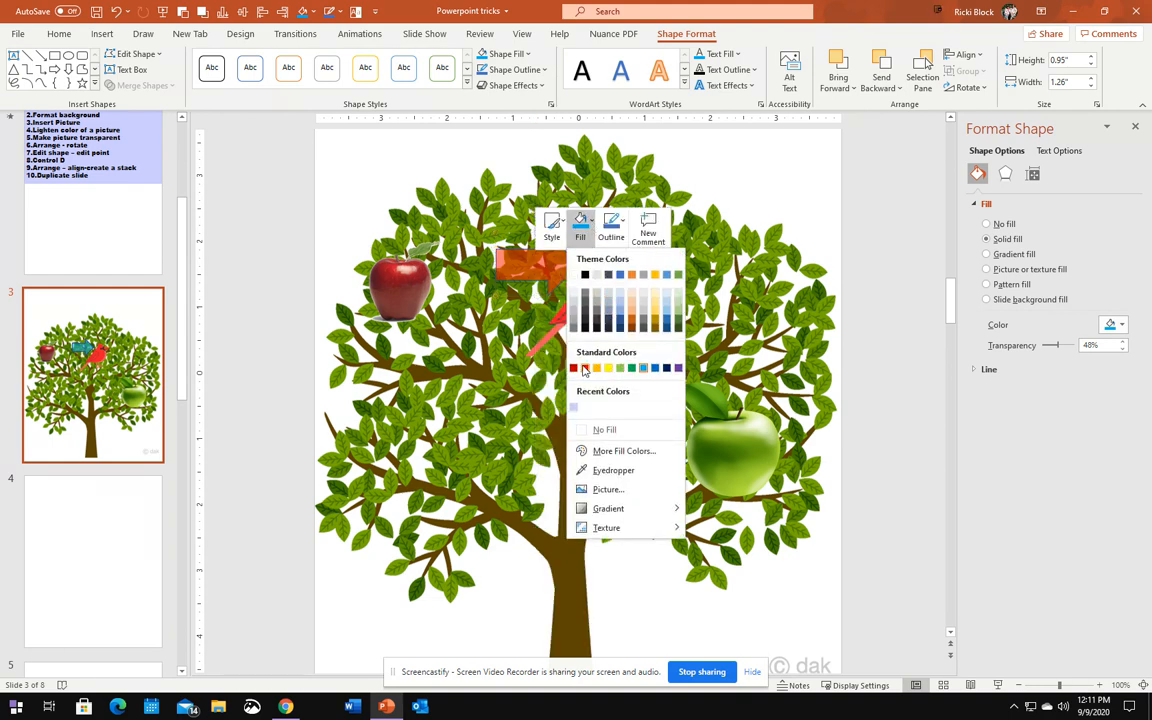
{"action": "left_click", "coordinate": [573, 372]}
{"action": "left_click", "coordinate": [545, 268]}
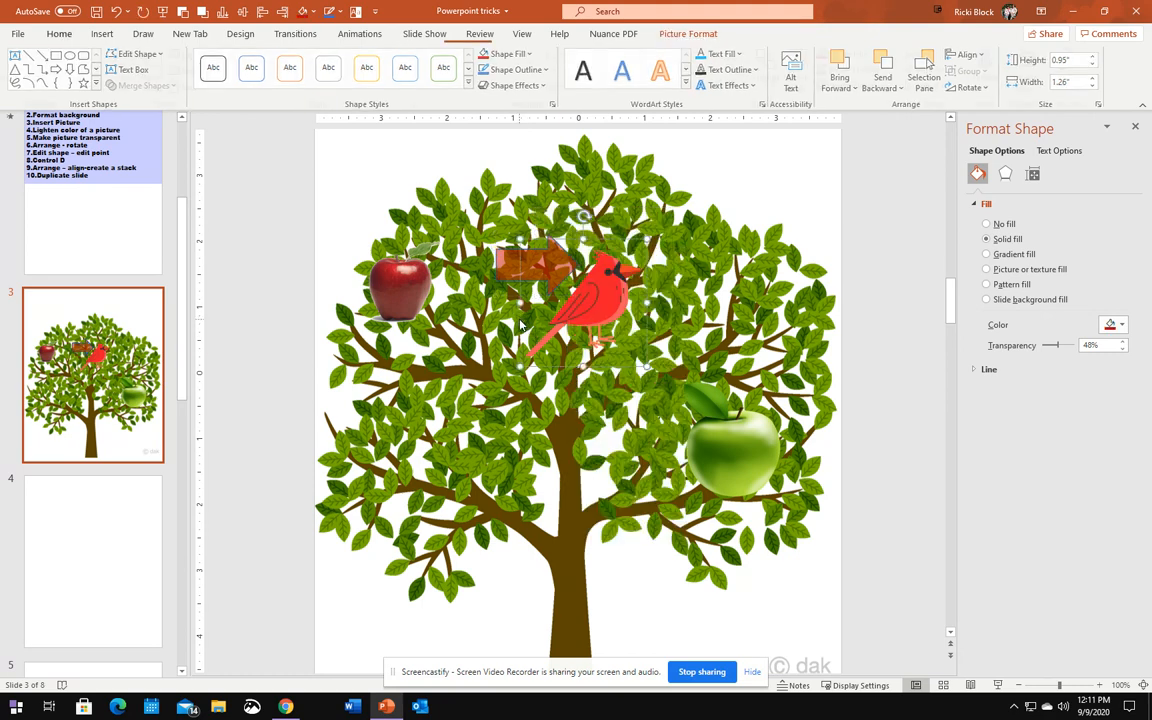
Give the arrow a black outline and increase the outline to a heavy weight
{"action": "left_click", "coordinate": [547, 268]}
{"action": "right_click", "coordinate": [548, 269]}
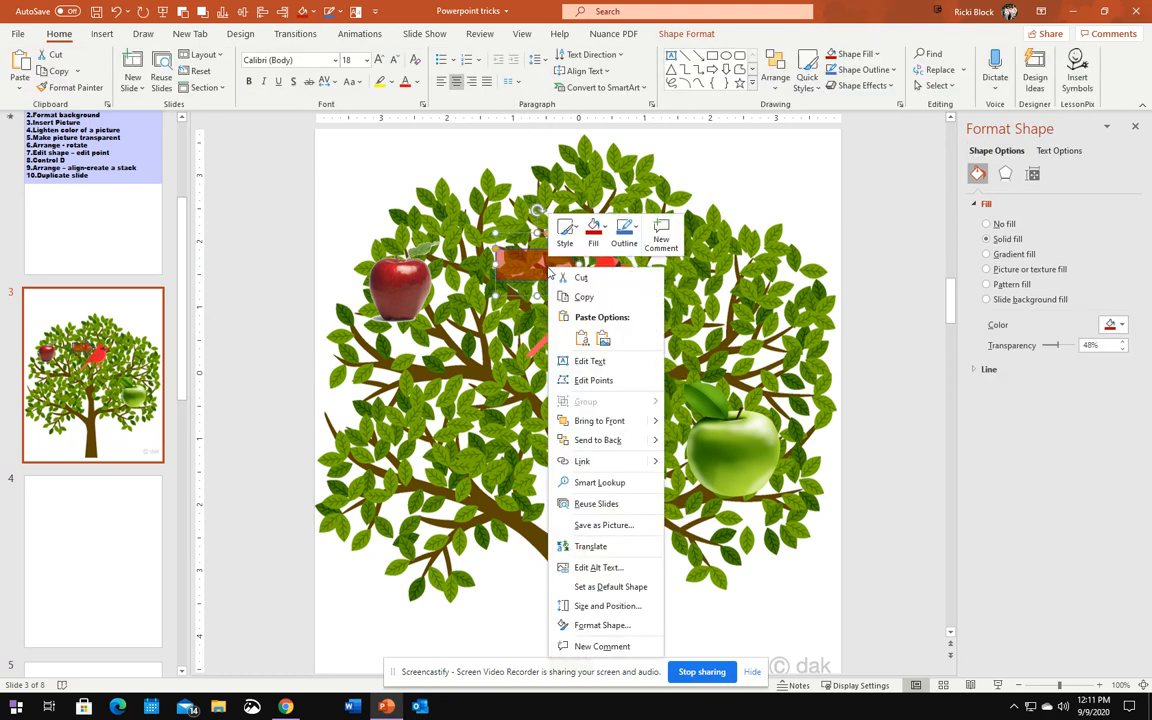
{"action": "left_click", "coordinate": [638, 228]}
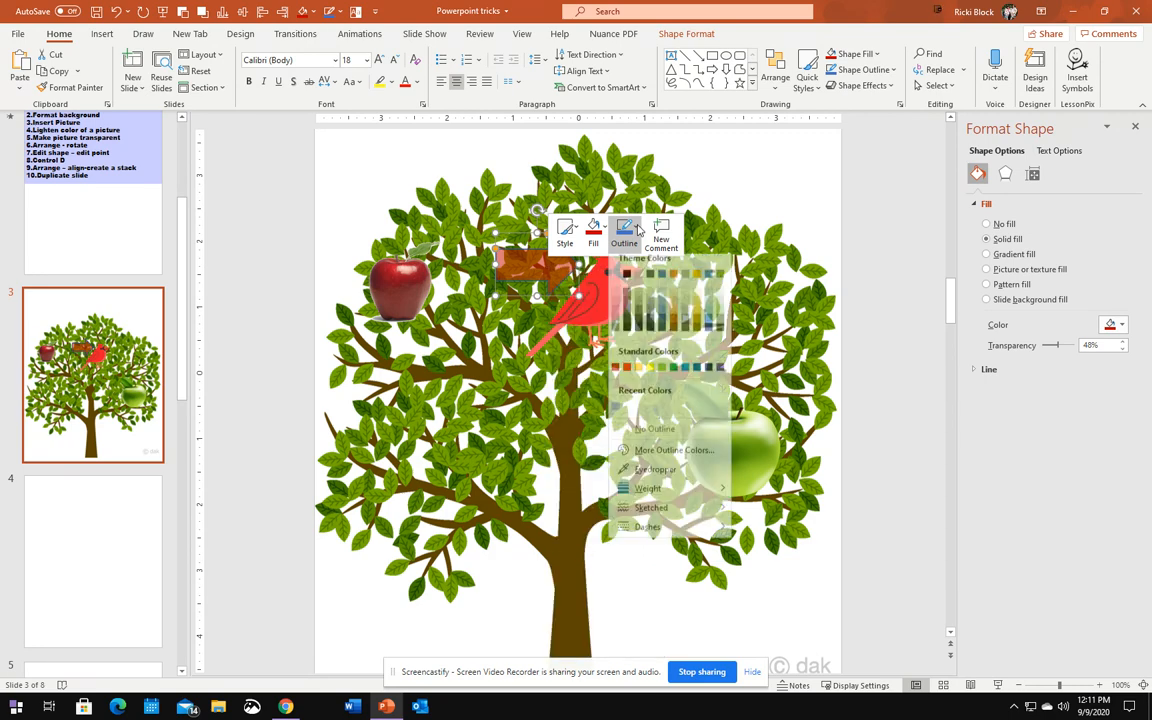
{"action": "left_click", "coordinate": [627, 281]}
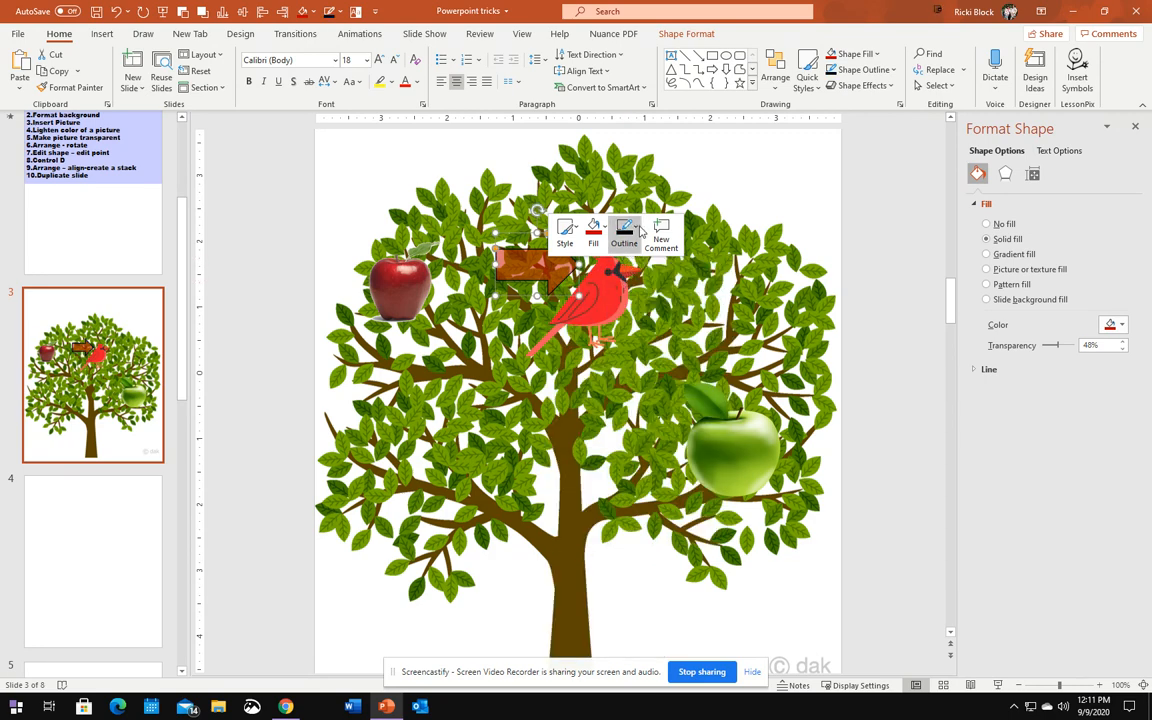
{"action": "left_click", "coordinate": [639, 229]}
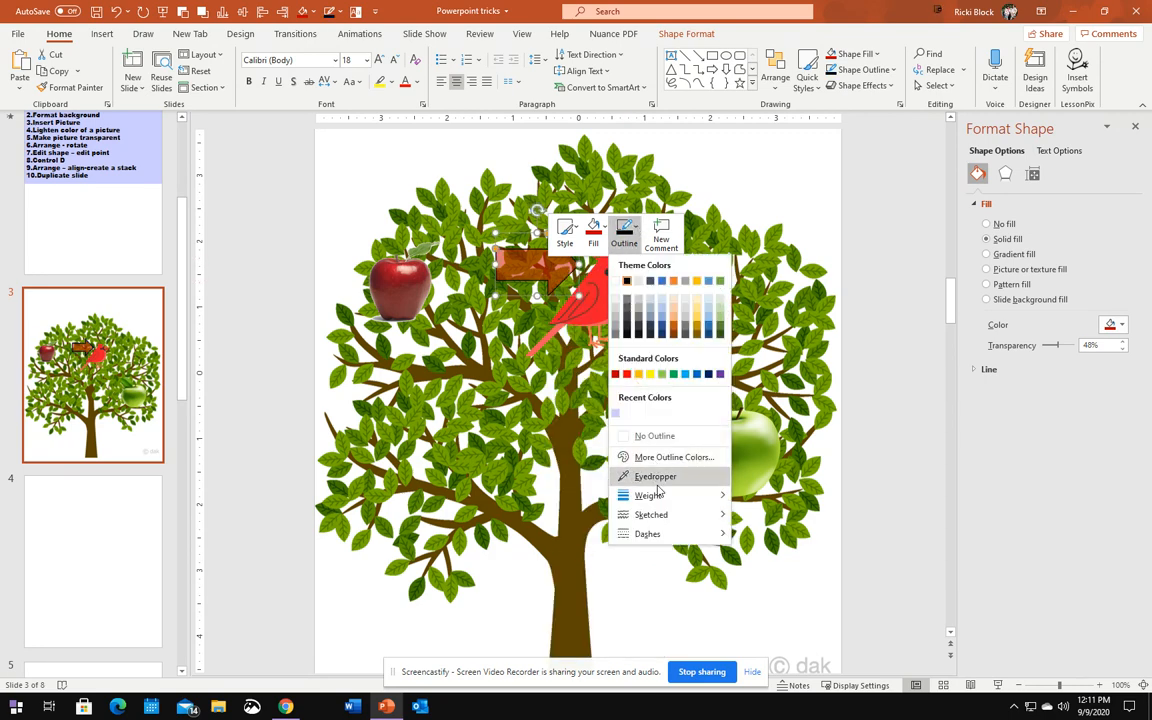
{"action": "mouse_move", "coordinate": [733, 492]}
{"action": "left_click", "coordinate": [790, 638]}
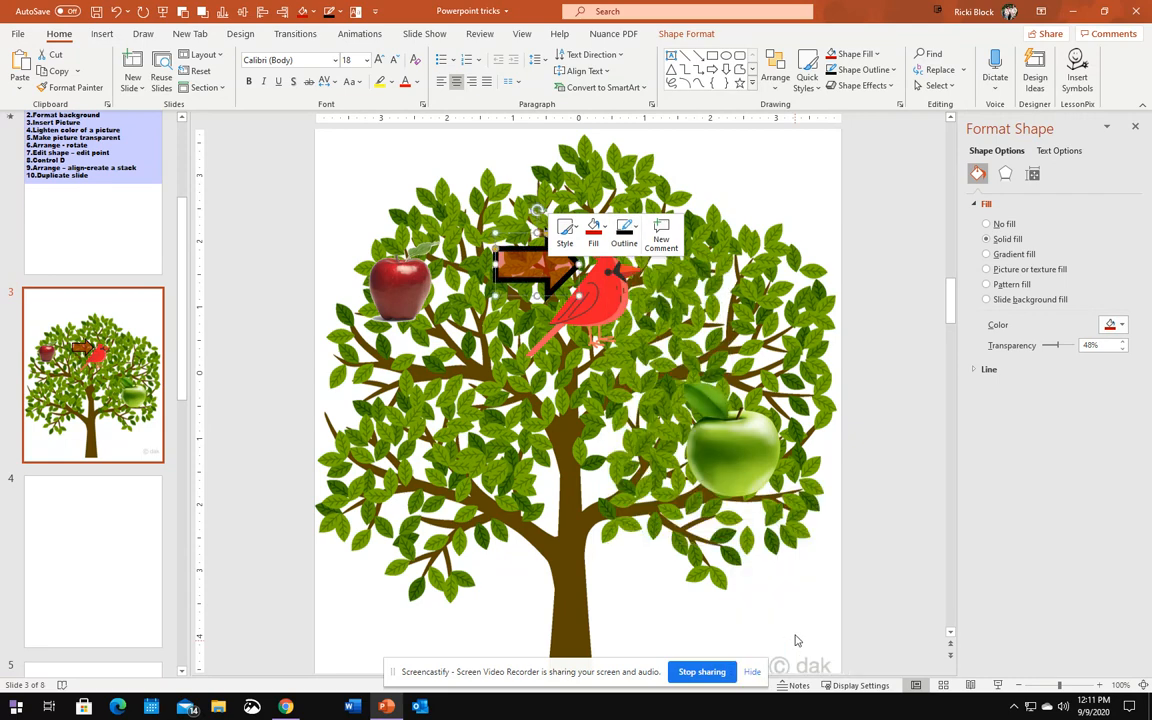
{"action": "left_click", "coordinate": [453, 330]}
{"action": "left_click", "coordinate": [551, 268]}
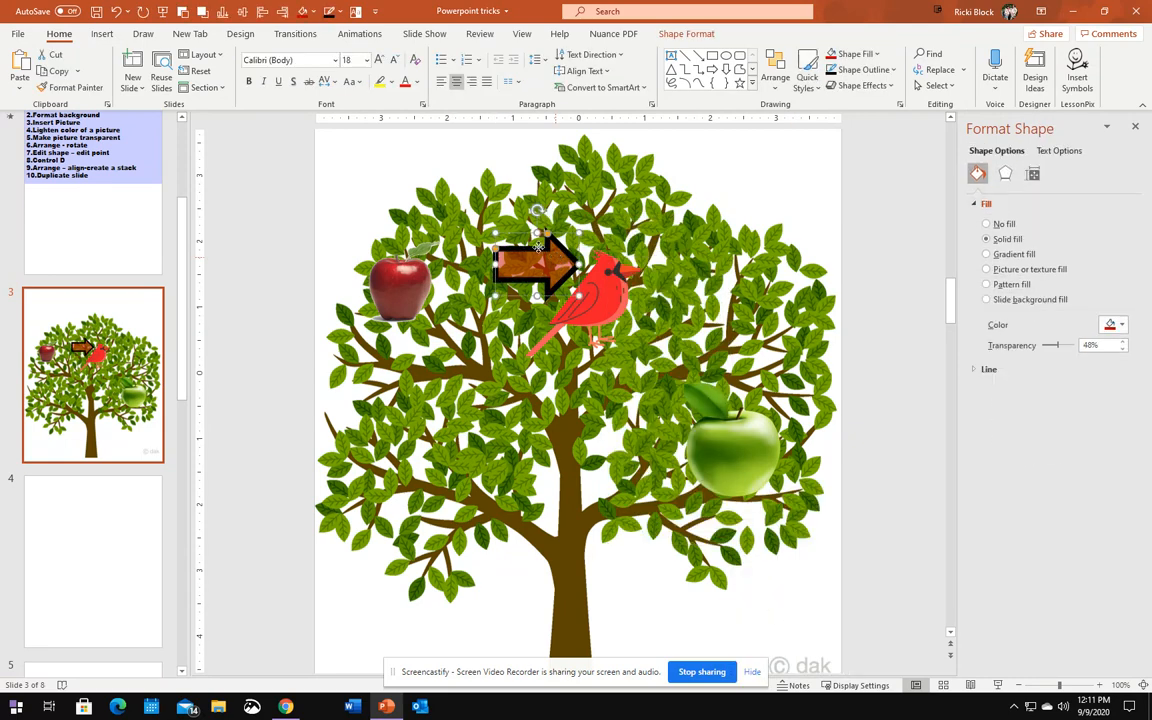
Reposition the outlined arrow between the red apple and the bird
{"action": "mouse_move", "coordinate": [551, 268]}
{"action": "left_mouse_down"}
{"action": "mouse_move", "coordinate": [535, 260]}
{"action": "mouse_move", "coordinate": [553, 263]}
{"action": "mouse_move", "coordinate": [540, 271]}
{"action": "left_mouse_up"}
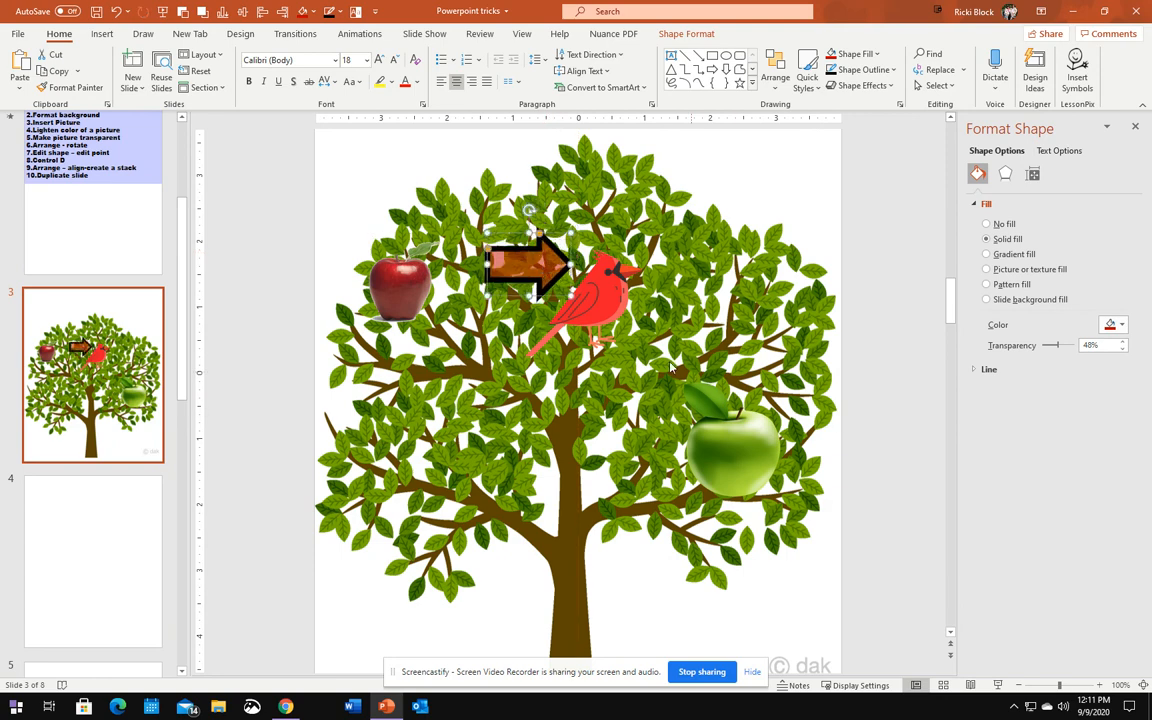
{"action": "left_click_drag", "start_coordinate": [537, 261], "coordinate": [547, 246]}
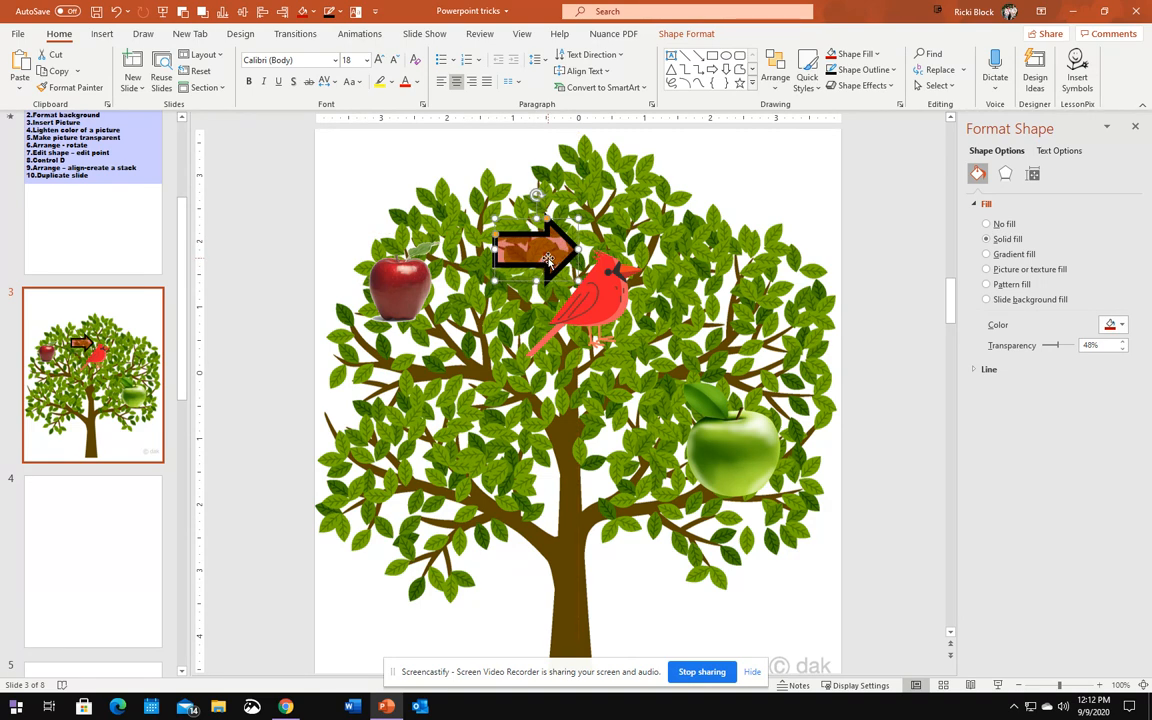
{"action": "left_click_drag", "start_coordinate": [548, 260], "coordinate": [548, 268]}
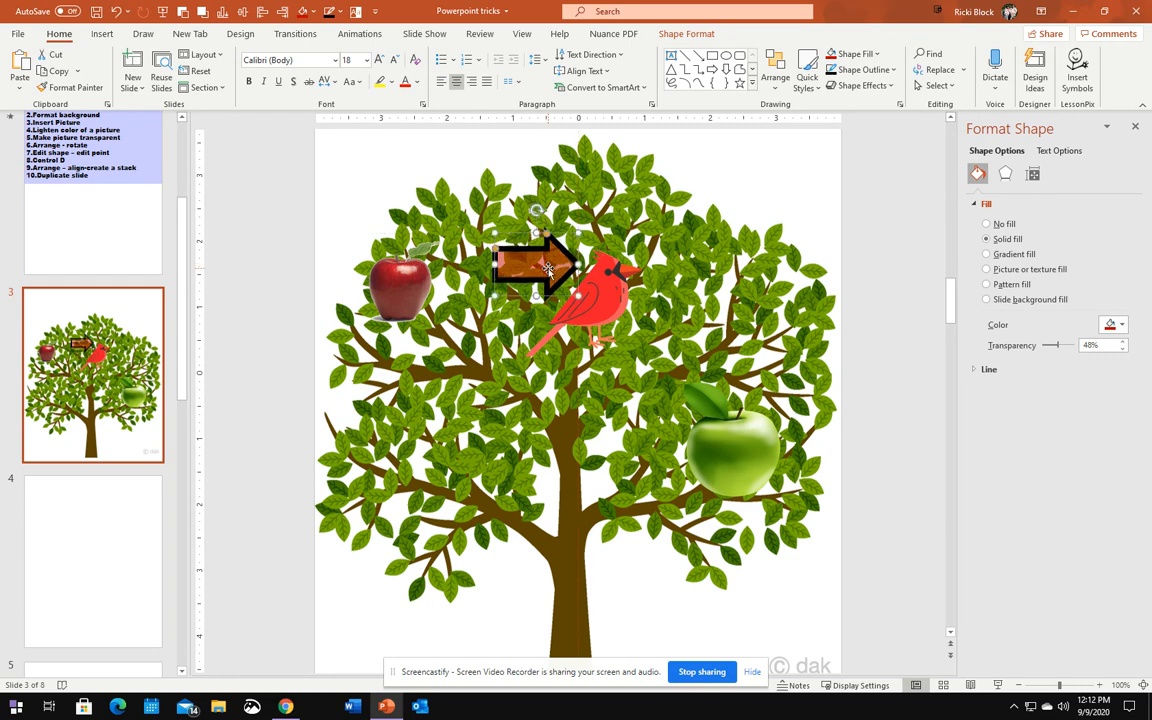
Change the outlined block arrow to the Curved Down arrow shape and place it directly above the bird
{"action": "left_click", "coordinate": [632, 12]}
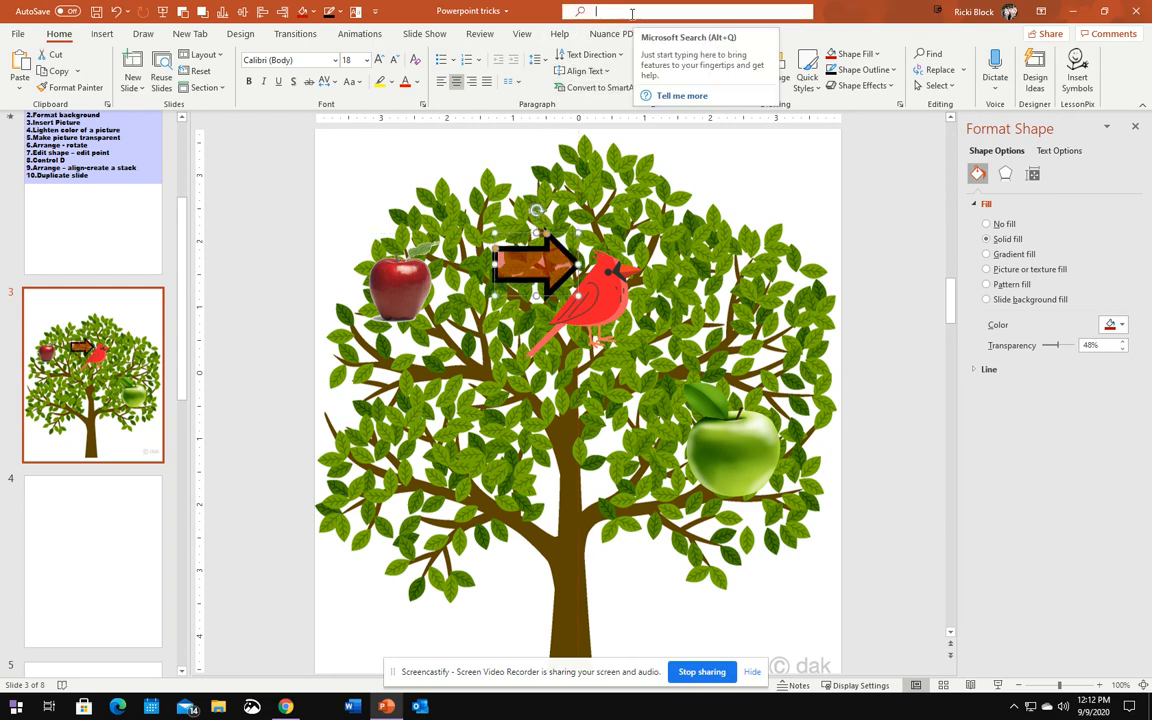
{"action": "type", "text": "edi"}
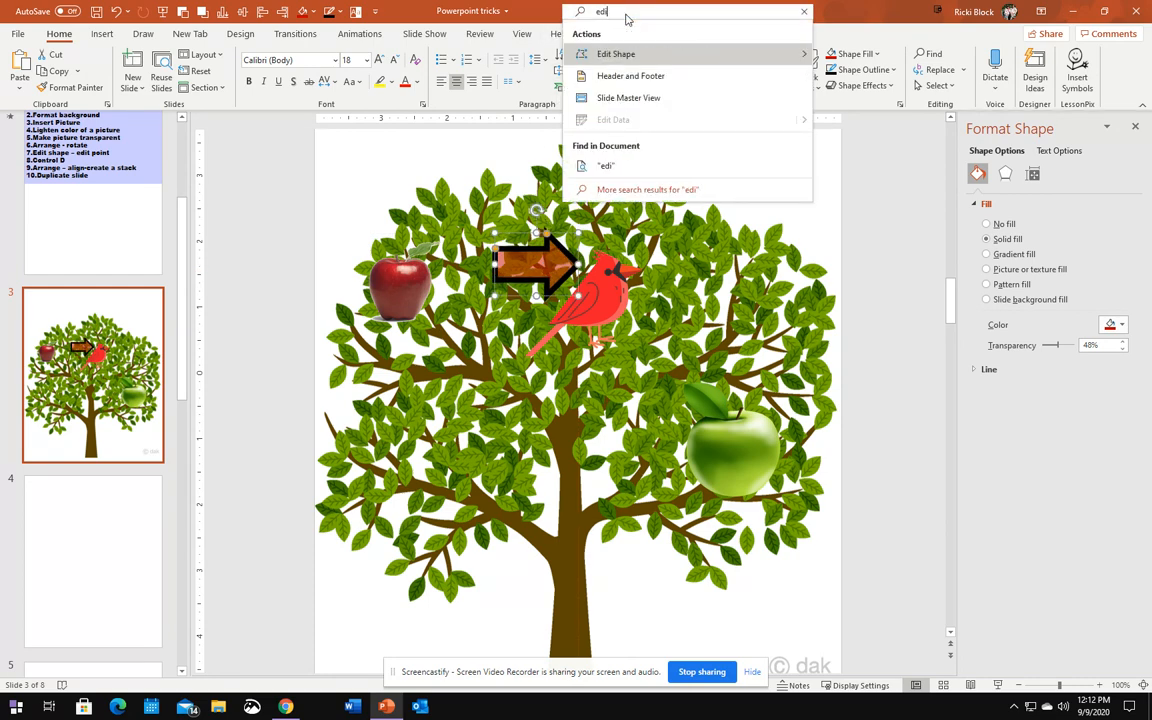
{"action": "type", "text": "t"}
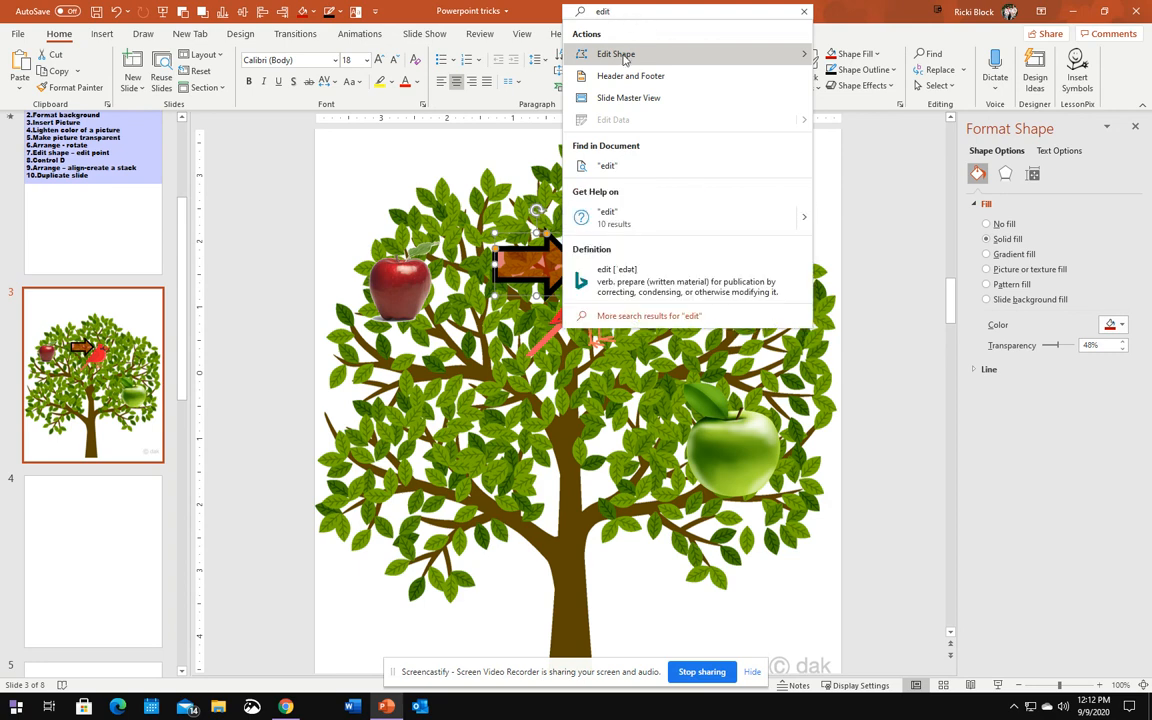
{"action": "mouse_move", "coordinate": [620, 55]}
{"action": "mouse_move", "coordinate": [860, 55]}
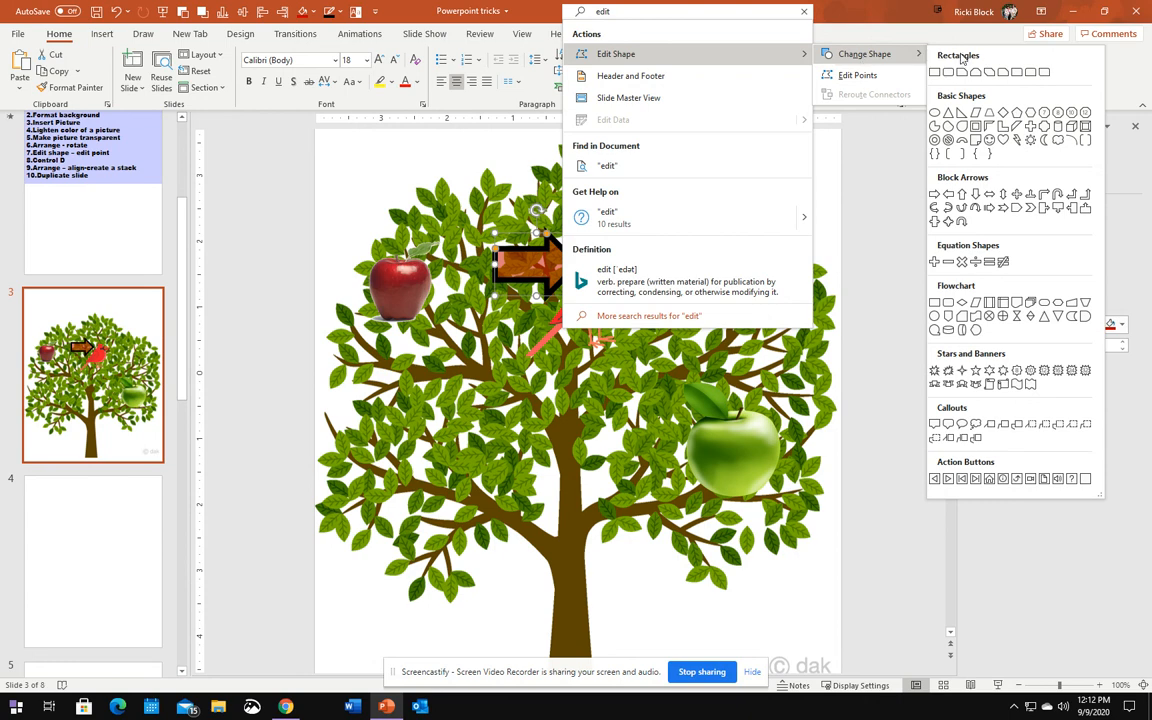
{"action": "left_click", "coordinate": [975, 208]}
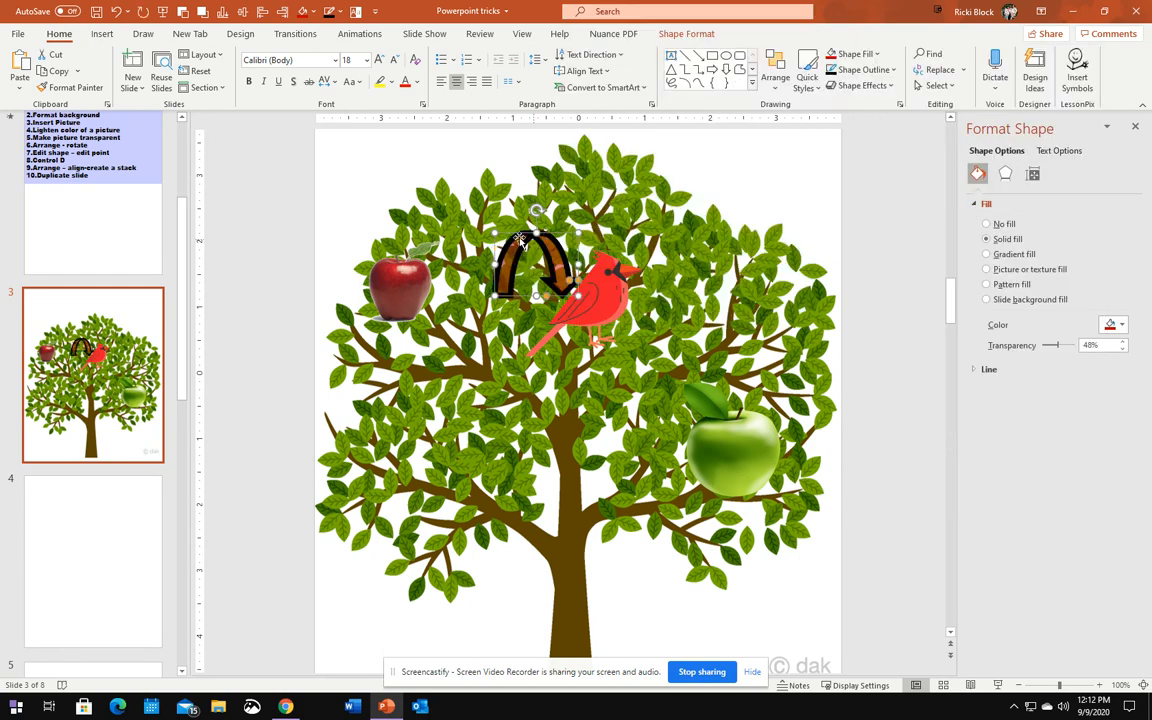
{"action": "left_click_drag", "start_coordinate": [519, 240], "coordinate": [615, 208]}
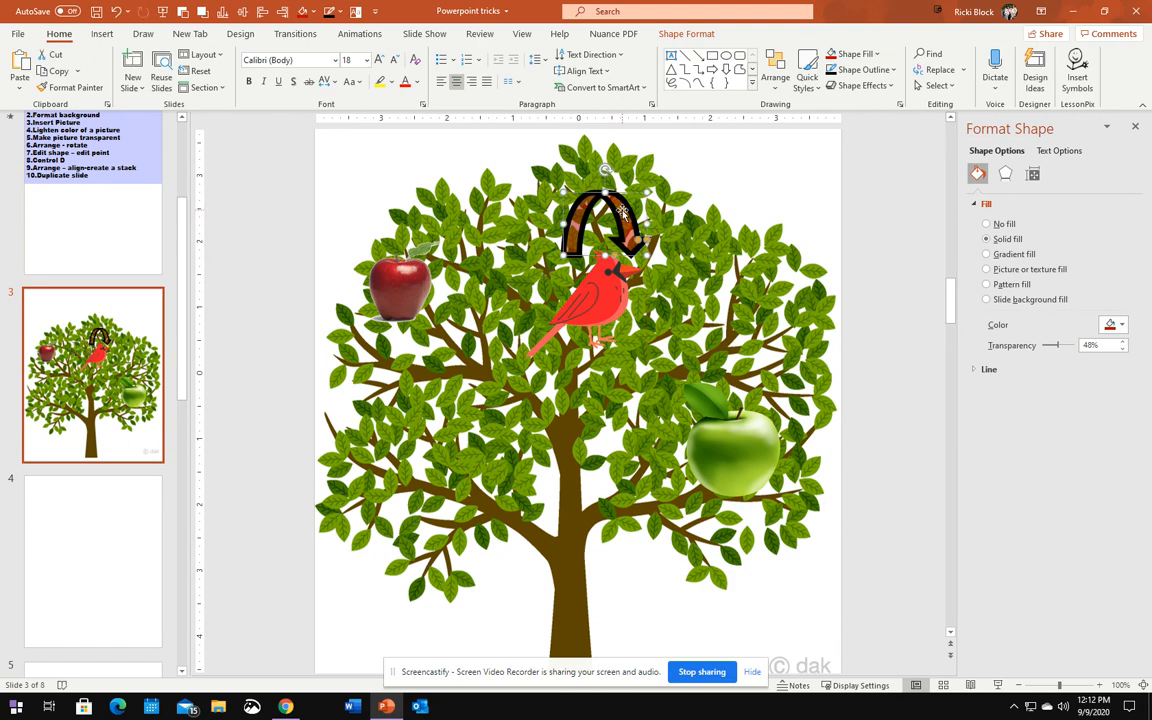
{"action": "left_click_drag", "start_coordinate": [622, 209], "coordinate": [602, 206]}
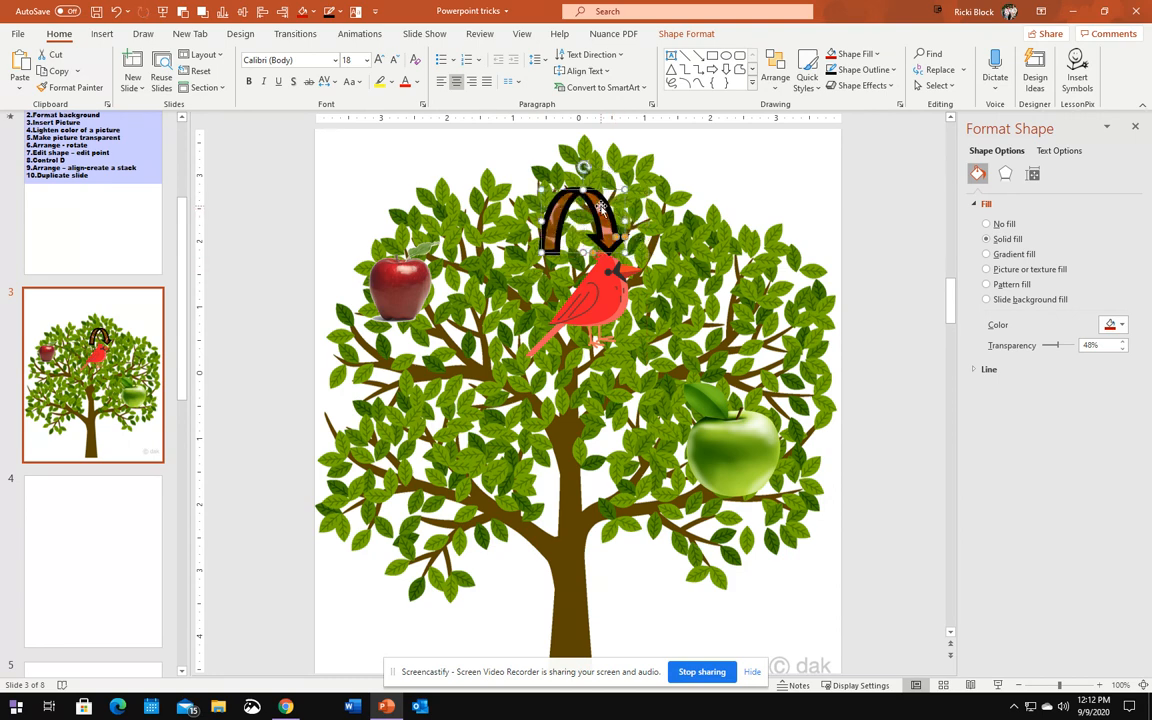
Edit the curved arrow's points, pulling its top point upward and bulging its left side outward
{"action": "left_click", "coordinate": [652, 11]}
{"action": "type", "text": "ed"}
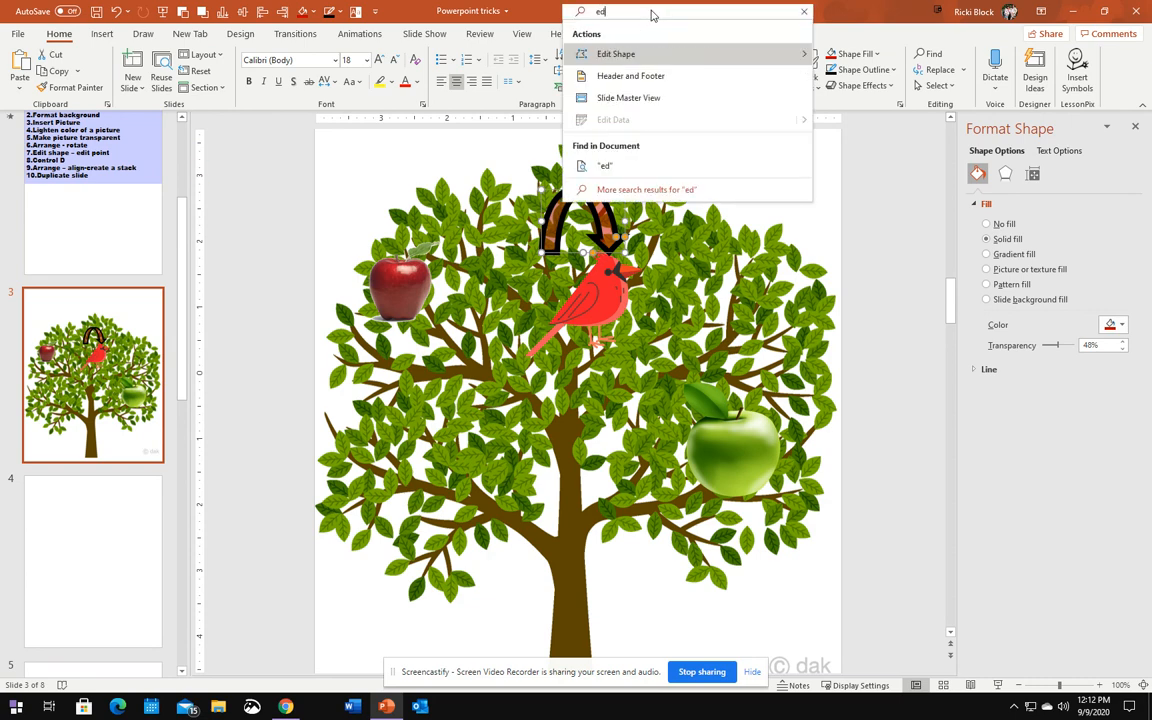
{"action": "type", "text": "it"}
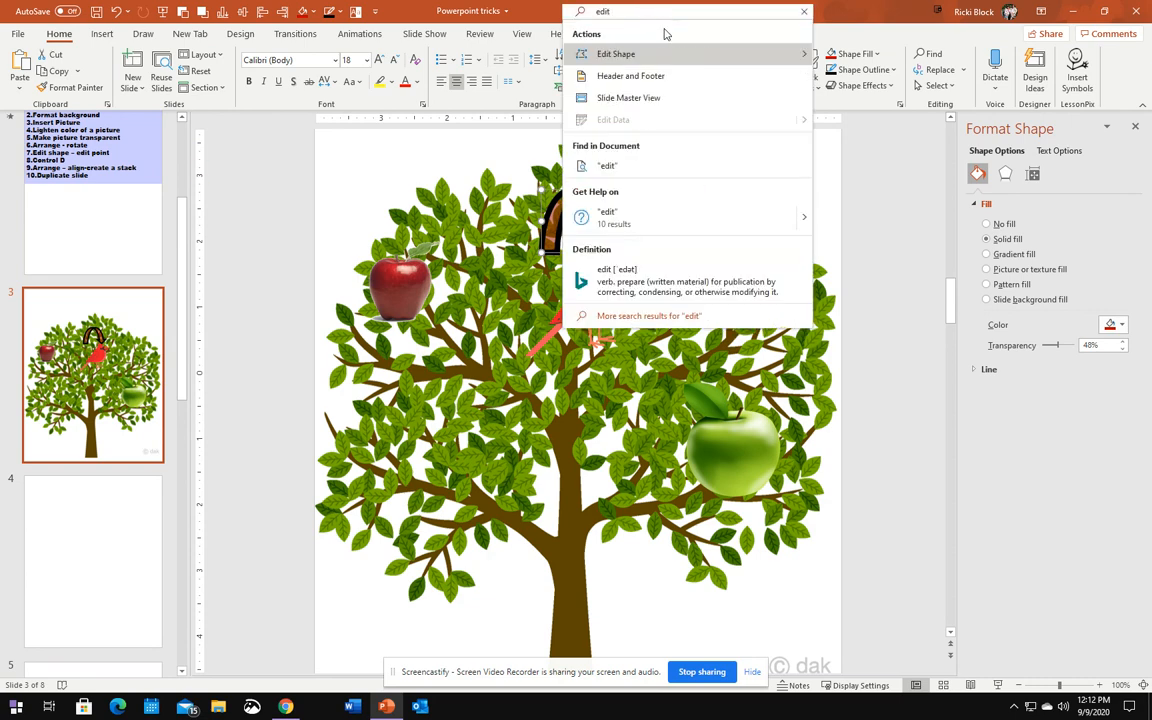
{"action": "mouse_move", "coordinate": [719, 54]}
{"action": "left_click", "coordinate": [853, 76]}
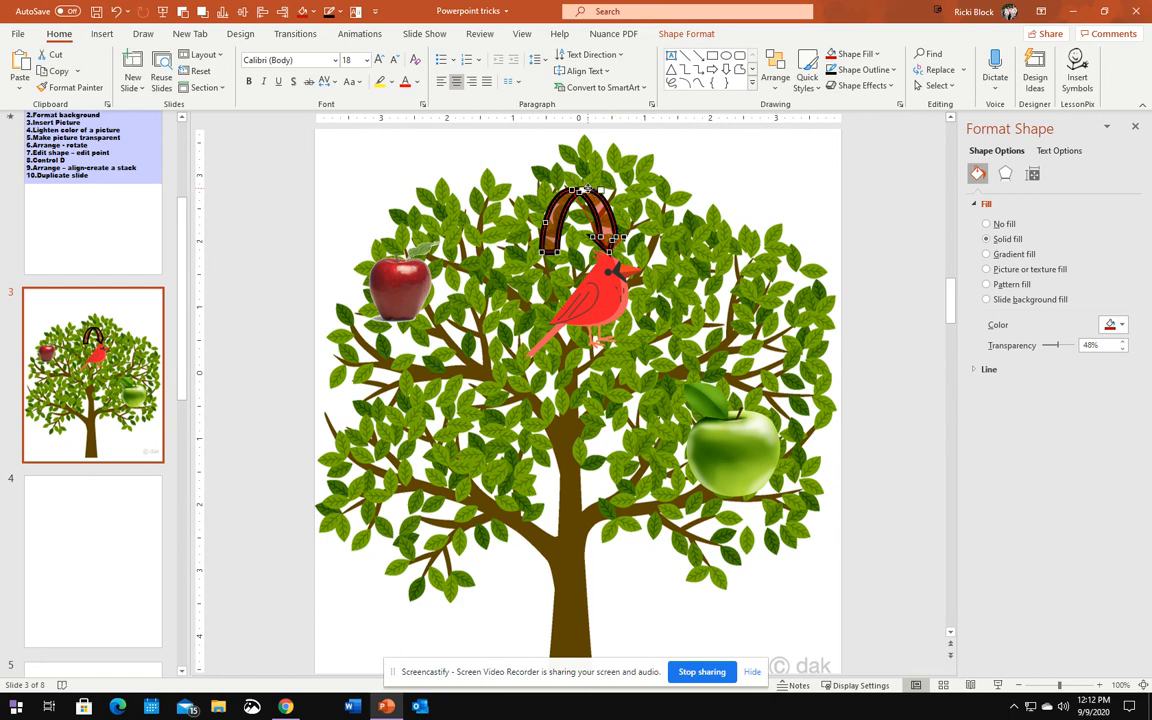
{"action": "left_click_drag", "start_coordinate": [596, 175], "coordinate": [598, 171]}
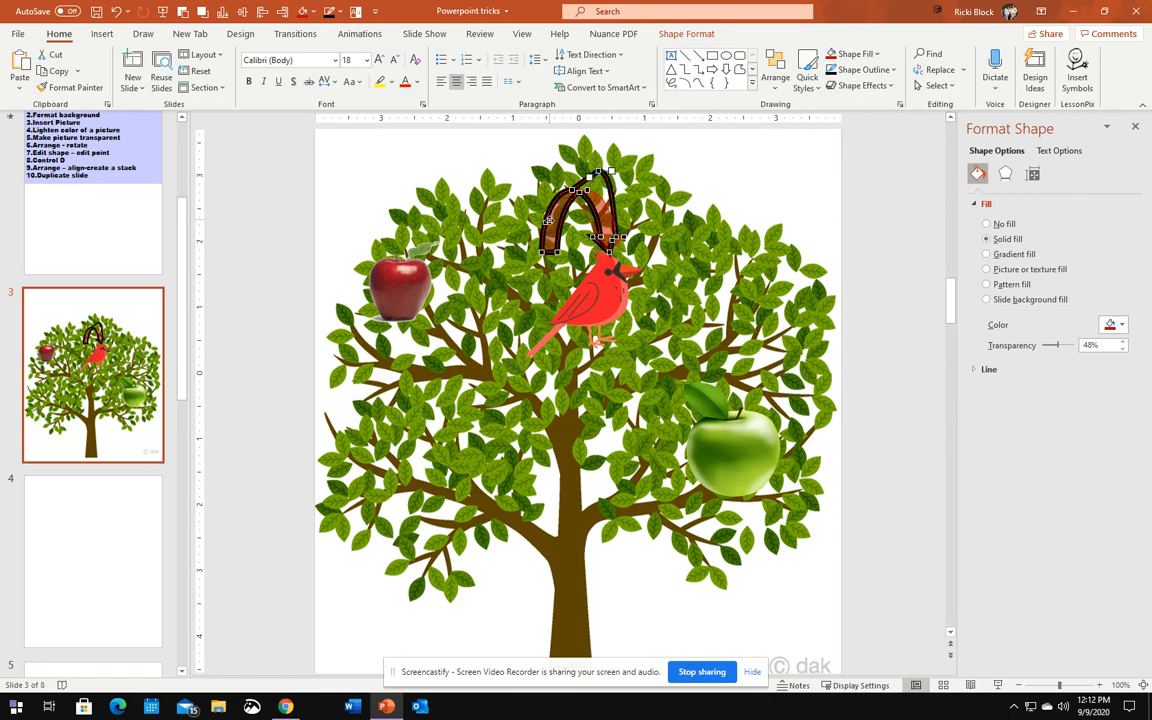
{"action": "left_click_drag", "start_coordinate": [546, 223], "coordinate": [520, 213]}
{"action": "left_click", "coordinate": [584, 203]}
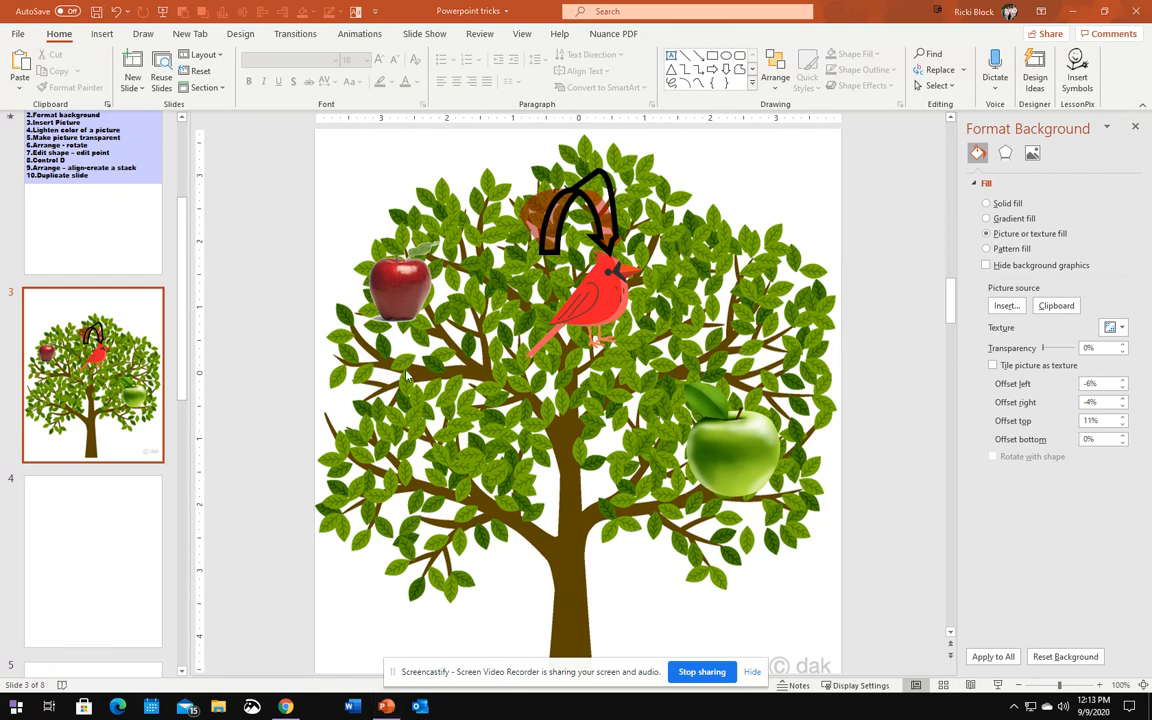
Duplicate the red apple five times
{"action": "left_click", "coordinate": [405, 289]}
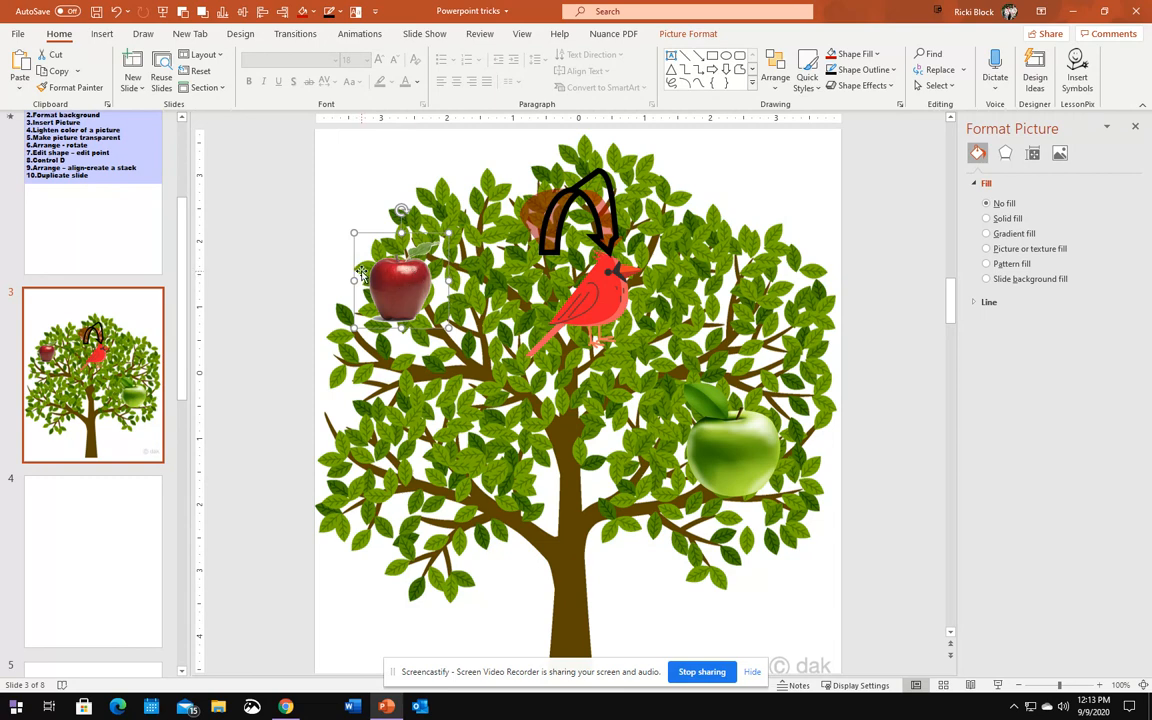
{"action": "key", "text": "ctrl+d"}
{"action": "key", "text": "ctrl+d"}
{"action": "key", "text": "ctrl+d"}
{"action": "key", "text": "ctrl+d"}
{"action": "key", "text": "ctrl+d"}
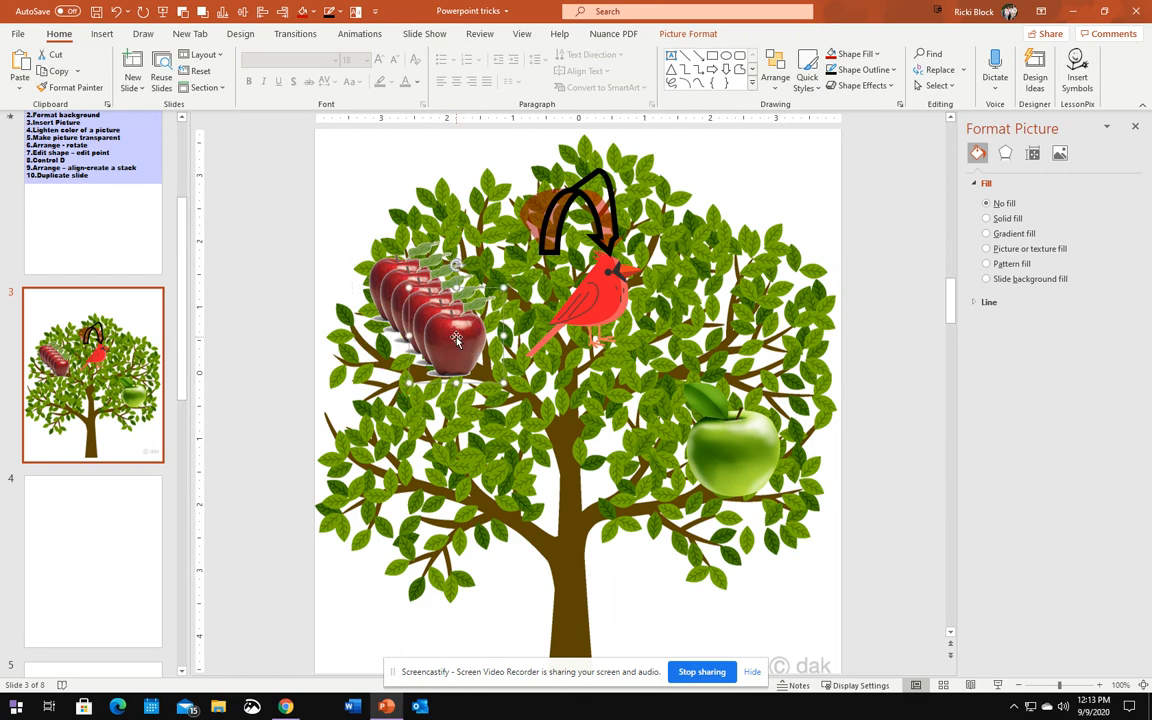
Move the front red apple to the tree's right side above the green apple, and shrink the green apple slightly
{"action": "left_click_drag", "start_coordinate": [452, 337], "coordinate": [775, 357]}
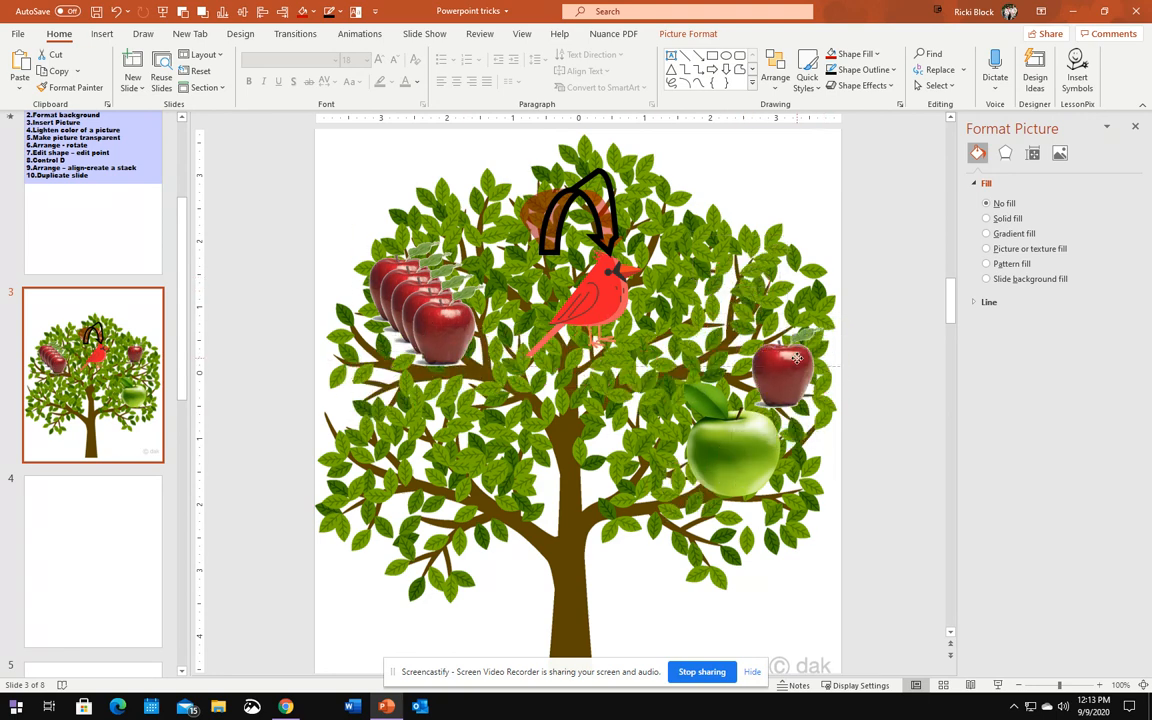
{"action": "left_click", "coordinate": [748, 430]}
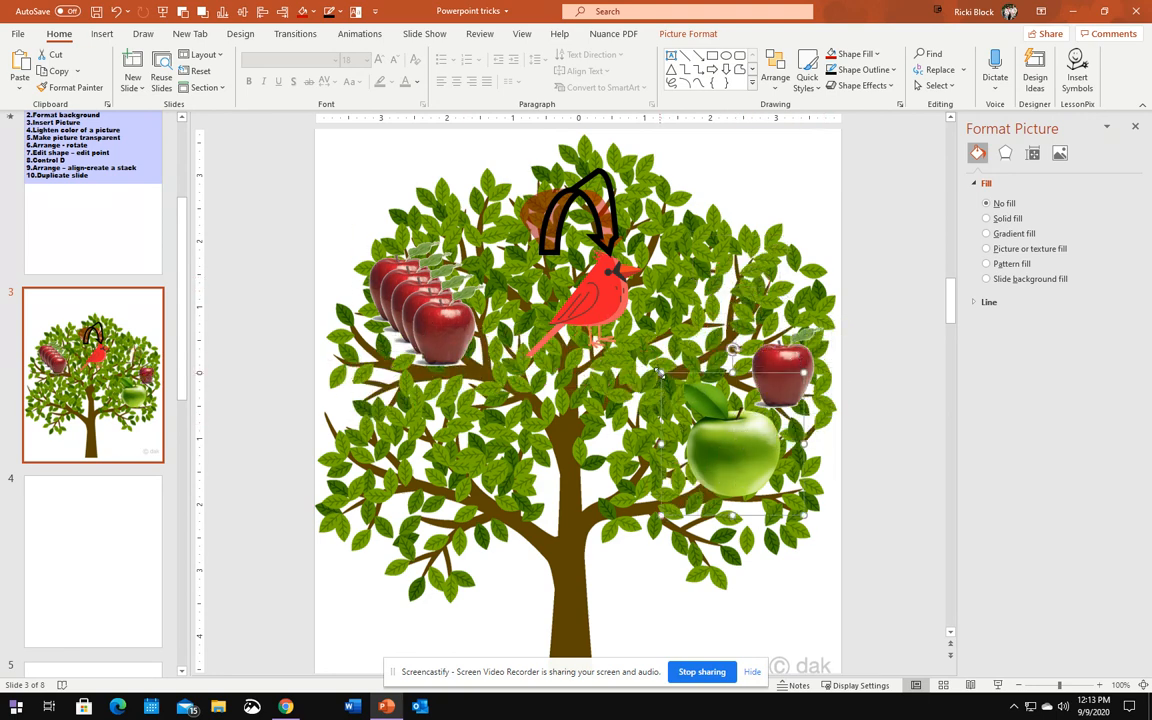
{"action": "left_click_drag", "start_coordinate": [660, 371], "coordinate": [688, 399]}
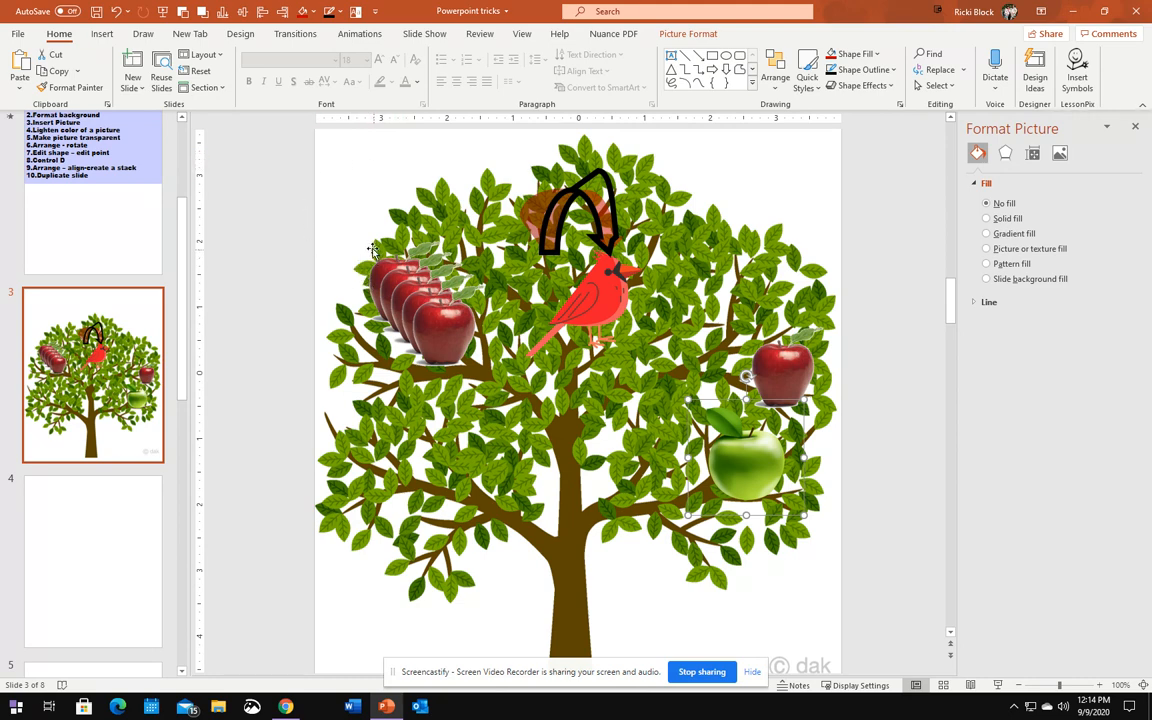
Select the five overlapping red apples and align them by their middles
{"action": "left_click_drag", "start_coordinate": [349, 236], "coordinate": [514, 382]}
{"action": "left_click", "coordinate": [318, 205]}
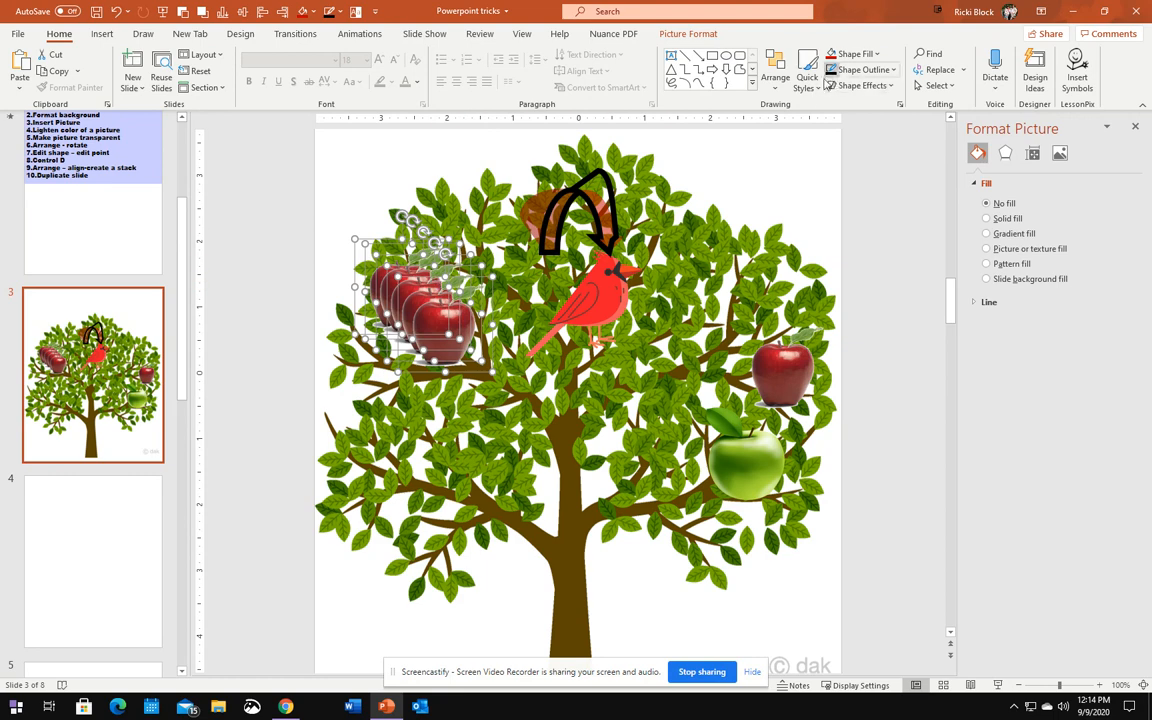
{"action": "left_click", "coordinate": [776, 90]}
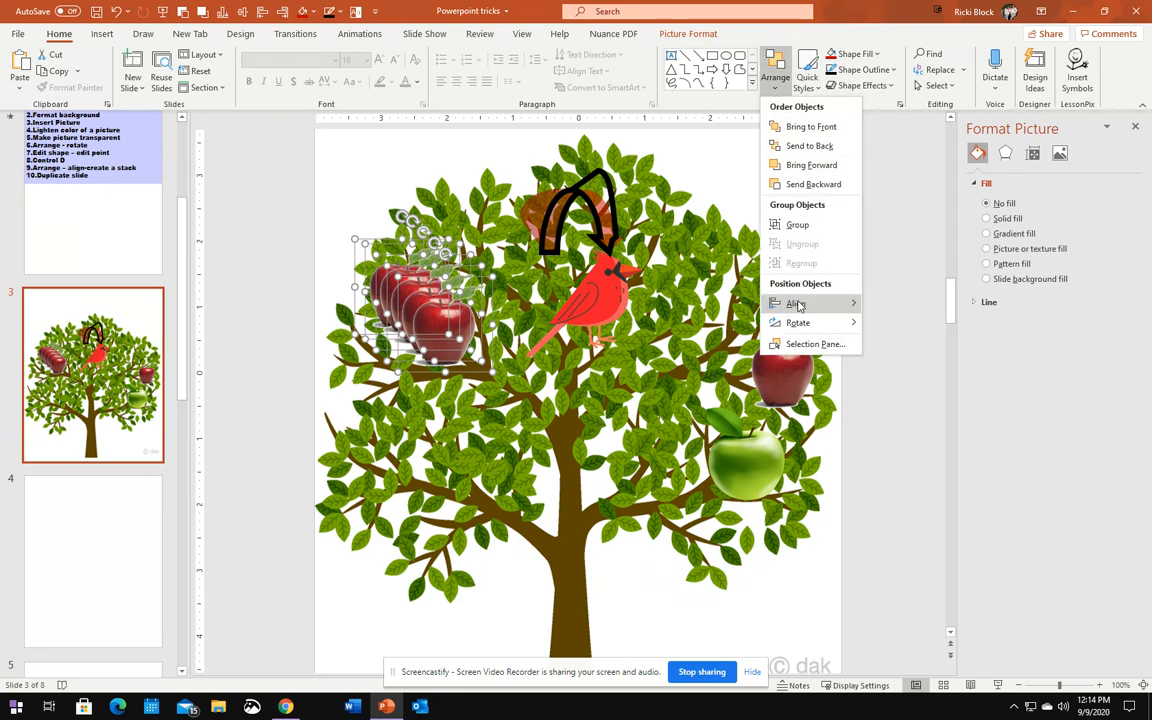
{"action": "mouse_move", "coordinate": [798, 306]}
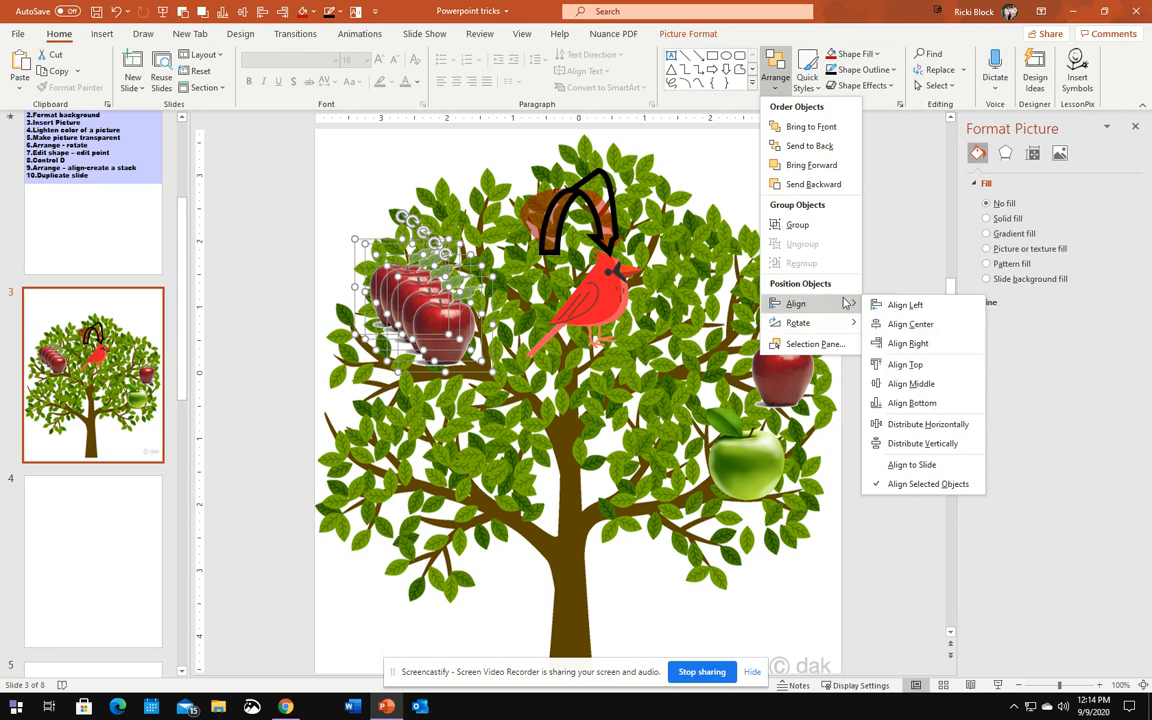
{"action": "left_click", "coordinate": [910, 384]}
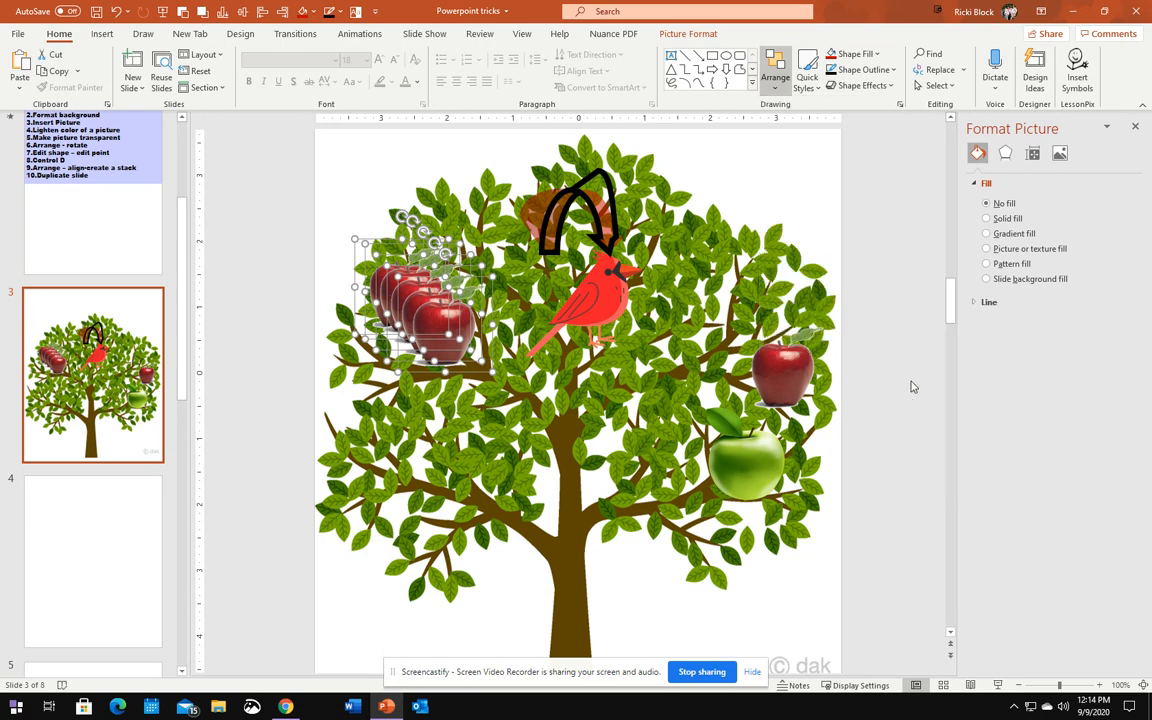
Align the selected red apples by their centers to form a single stack, and shift the stack slightly left
{"action": "left_click", "coordinate": [780, 86]}
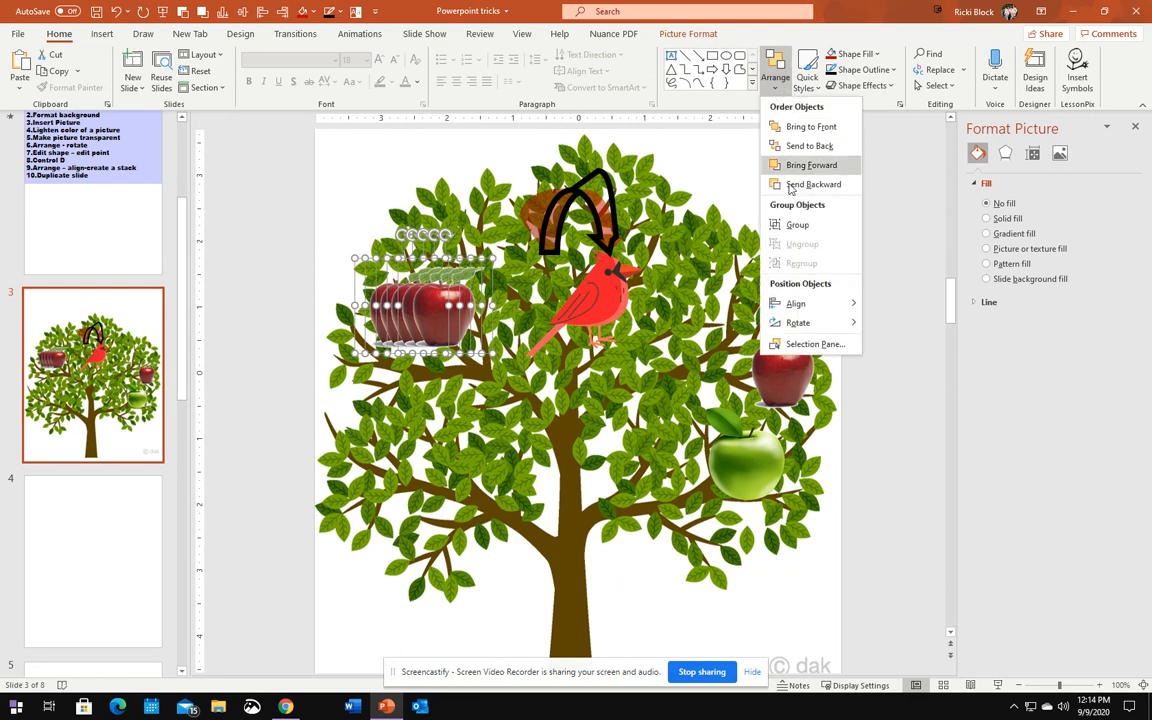
{"action": "mouse_move", "coordinate": [816, 303]}
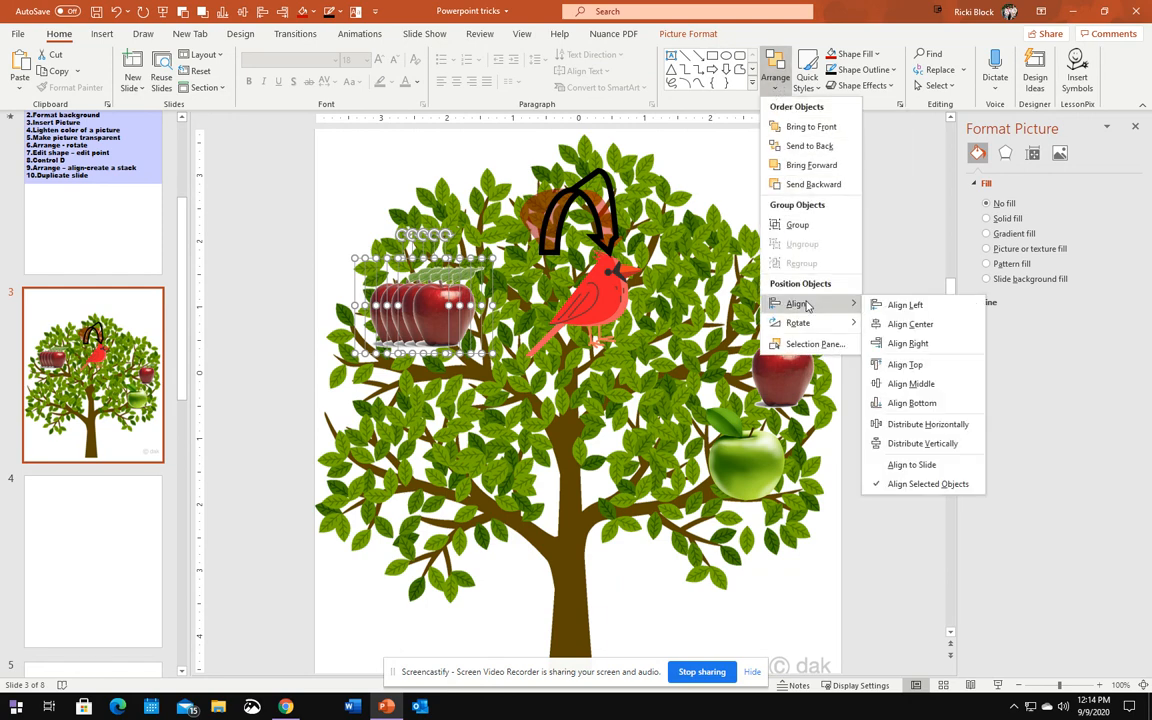
{"action": "left_click", "coordinate": [910, 324]}
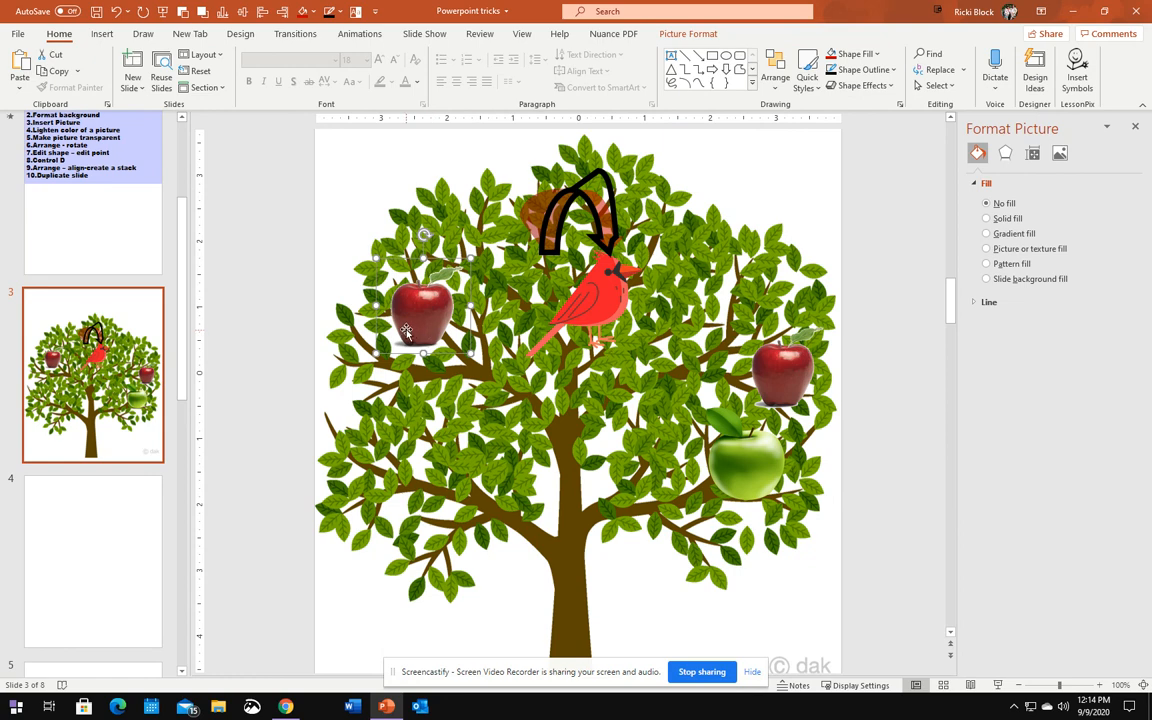
{"action": "mouse_move", "coordinate": [410, 316]}
{"action": "left_mouse_down"}
{"action": "mouse_move", "coordinate": [420, 409]}
{"action": "mouse_move", "coordinate": [405, 342]}
{"action": "mouse_move", "coordinate": [445, 399]}
{"action": "mouse_move", "coordinate": [404, 322]}
{"action": "left_mouse_up"}
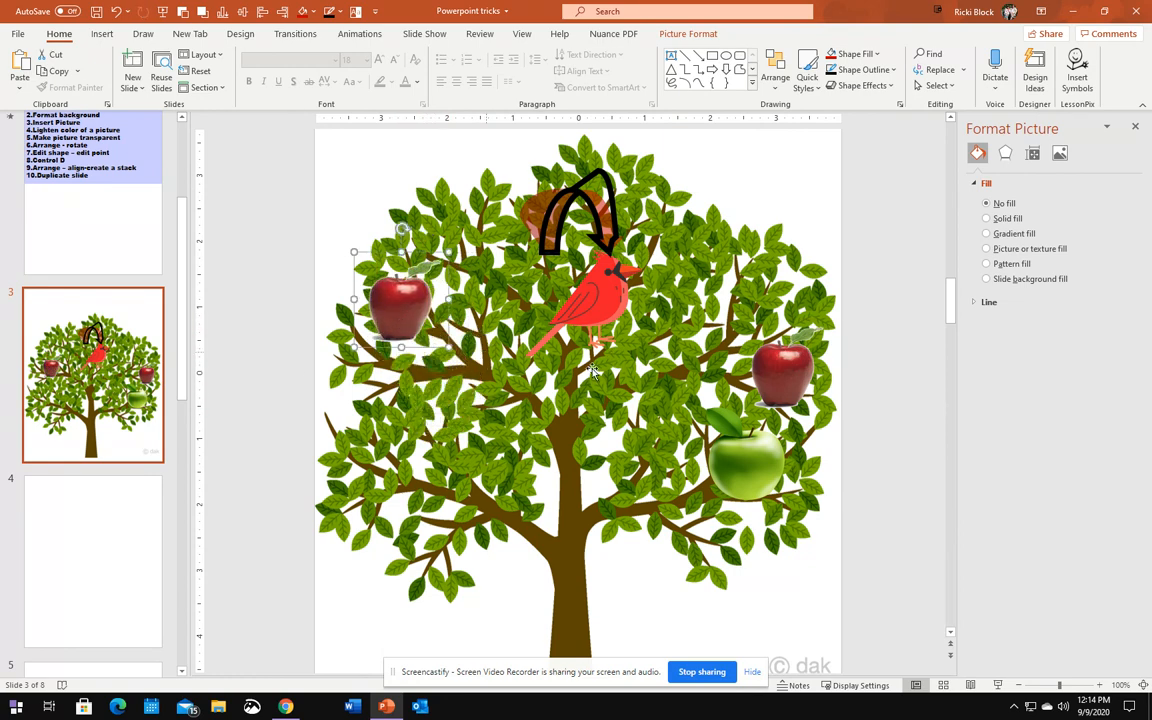
Move the separate red apple below the bird and spread three apples from the stack to the tree's middle, lower-left and upper-left branches
{"action": "left_click_drag", "start_coordinate": [815, 380], "coordinate": [654, 385]}
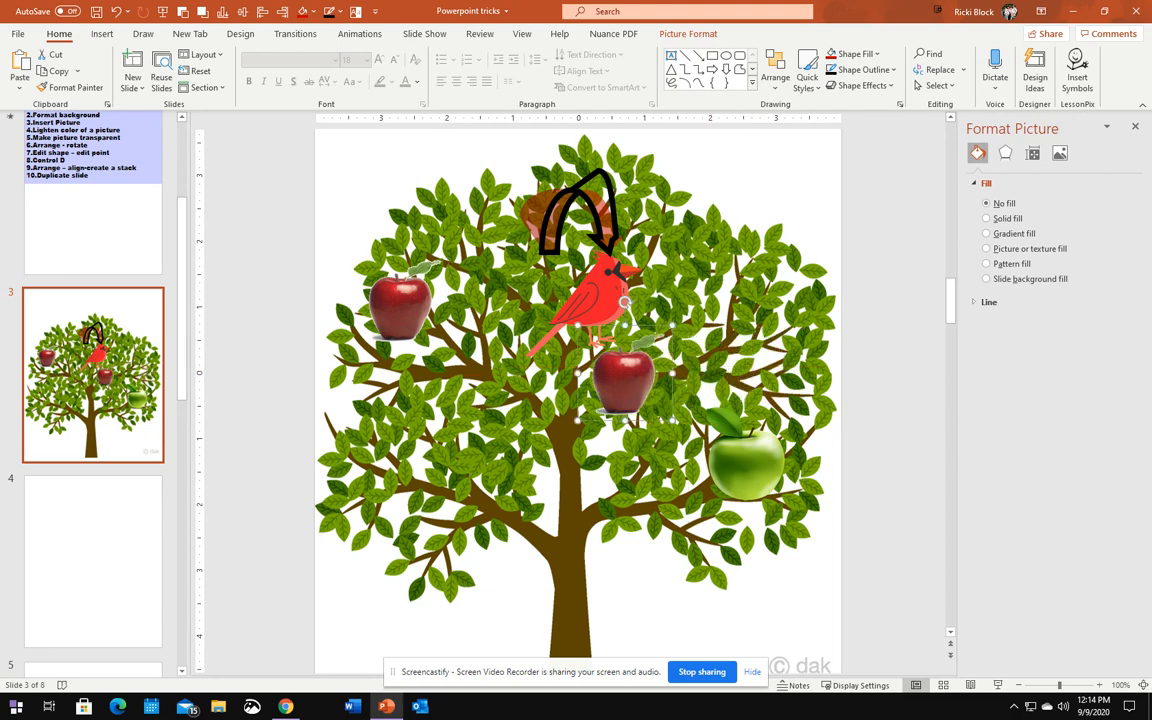
{"action": "left_click", "coordinate": [402, 308]}
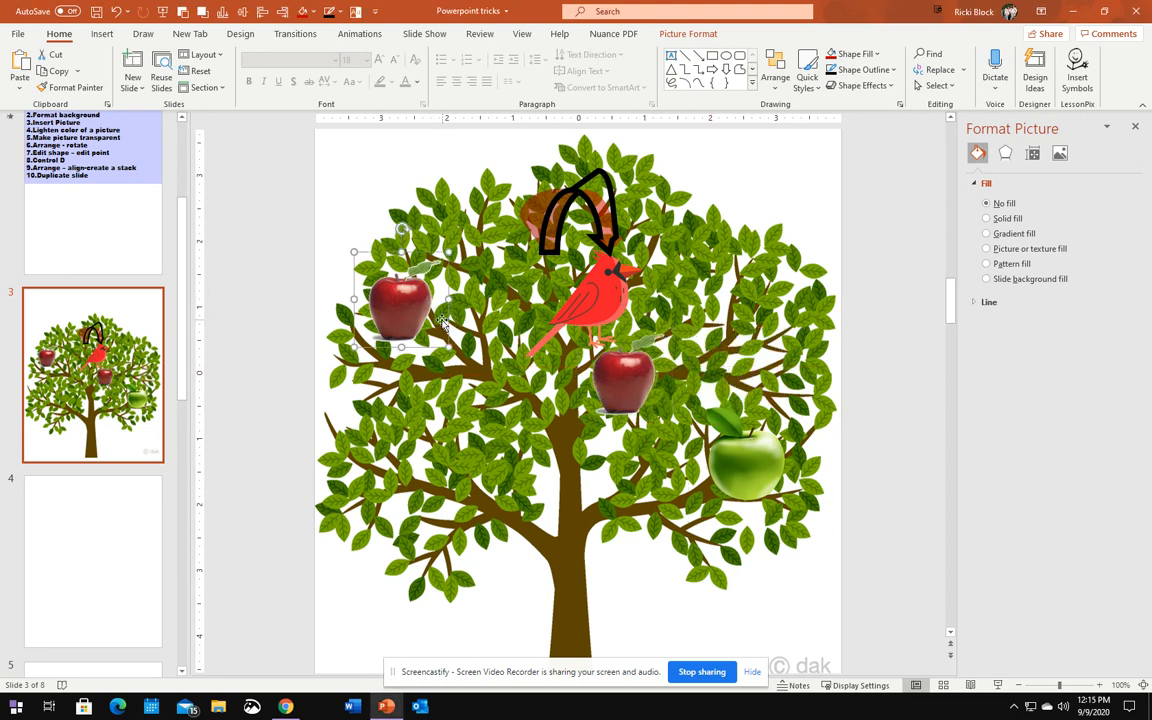
{"action": "double_click", "coordinate": [407, 308]}
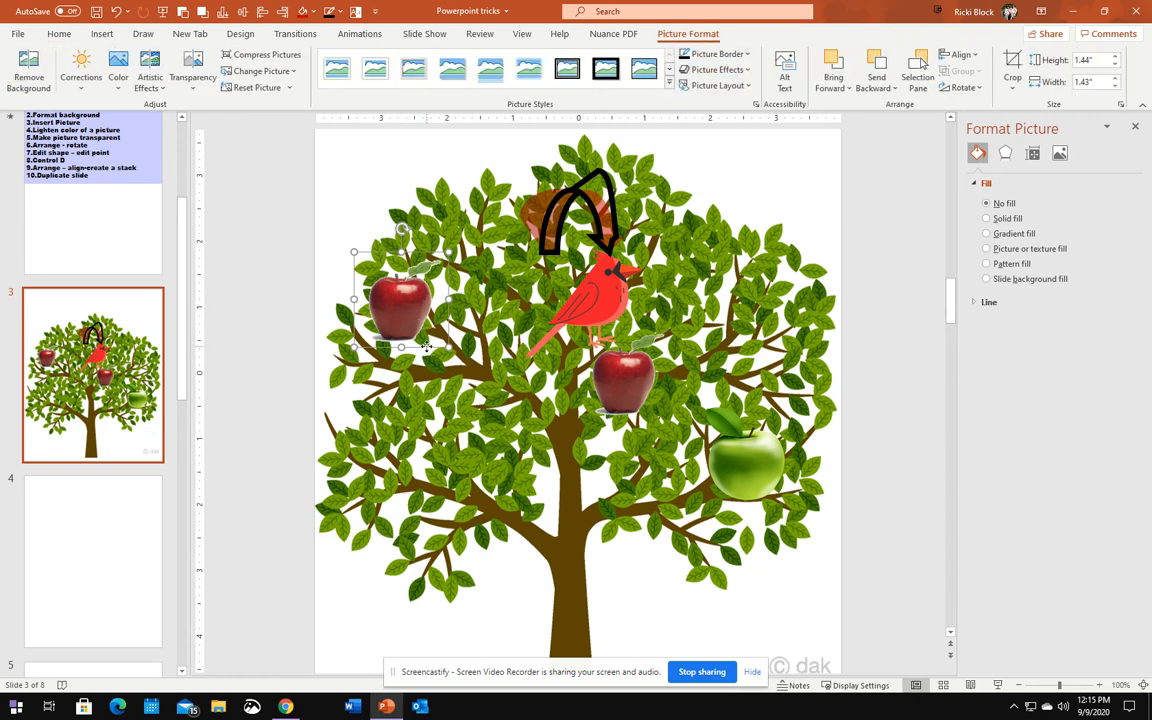
{"action": "left_click_drag", "start_coordinate": [426, 346], "coordinate": [520, 426]}
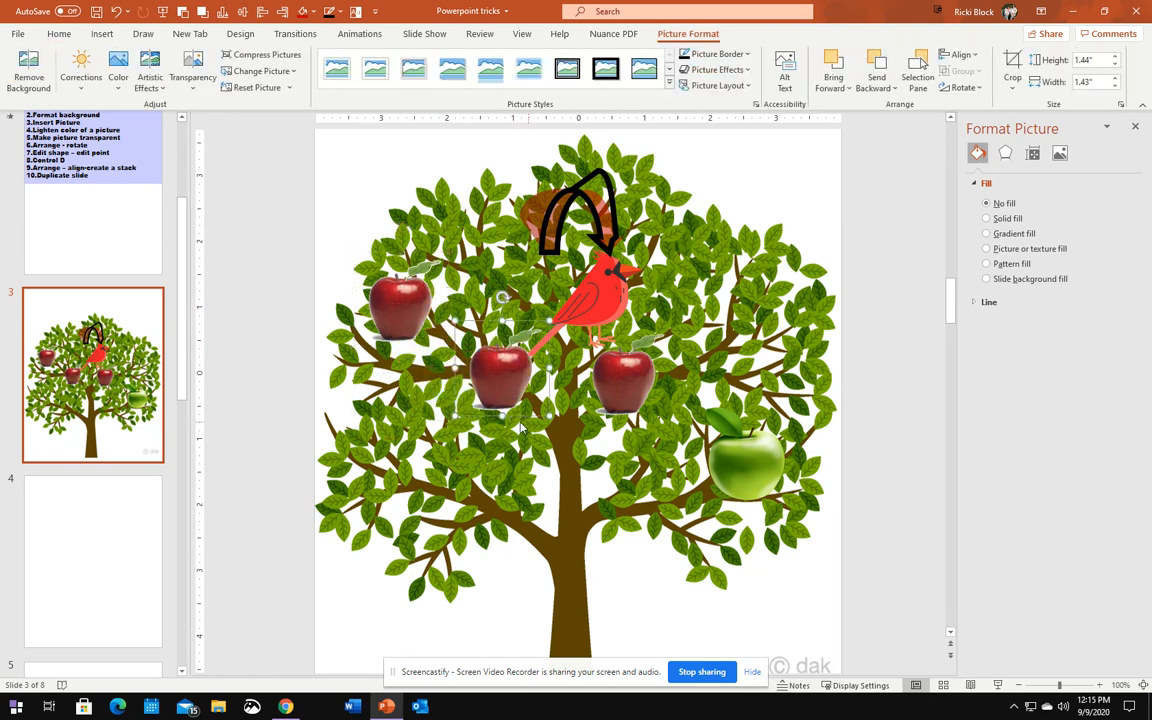
{"action": "left_click", "coordinate": [390, 318]}
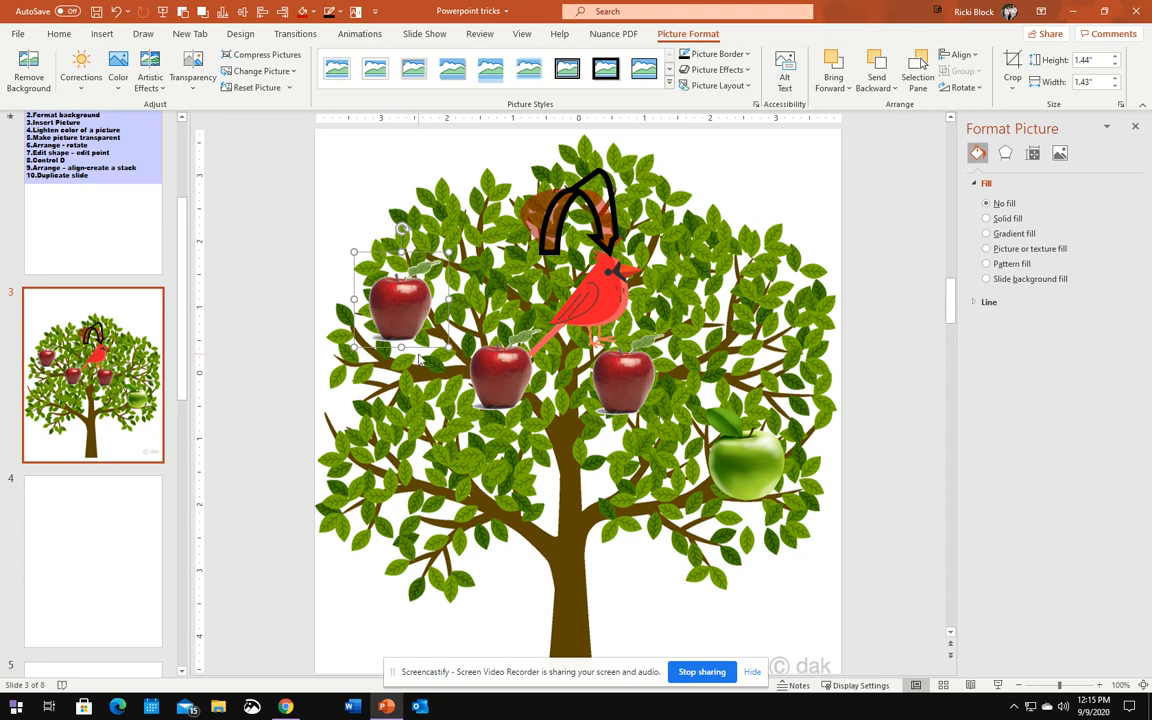
{"action": "left_click_drag", "start_coordinate": [376, 308], "coordinate": [379, 443]}
{"action": "left_click", "coordinate": [418, 306]}
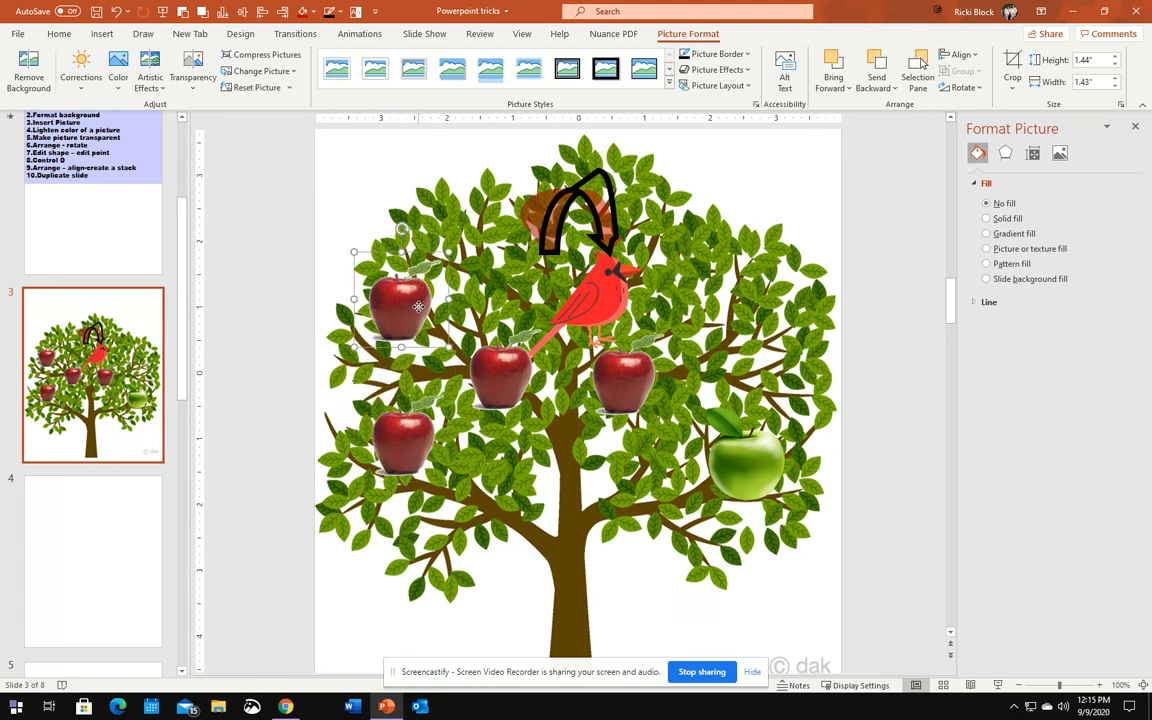
{"action": "left_click_drag", "start_coordinate": [402, 256], "coordinate": [514, 190]}
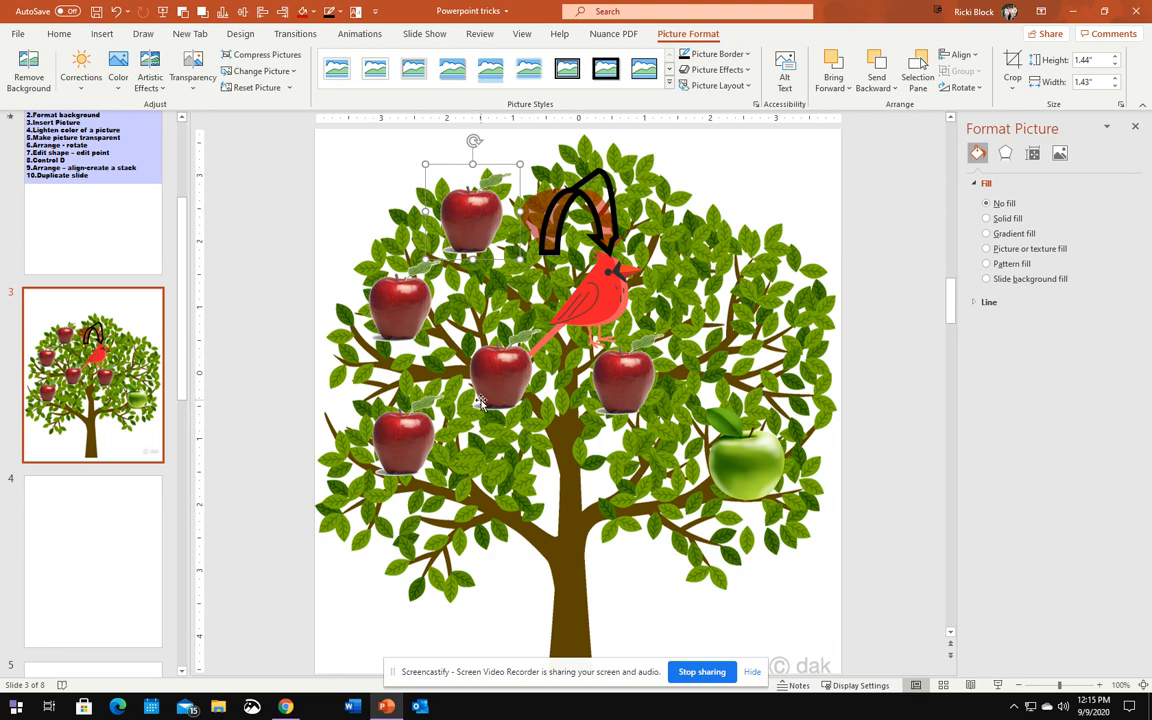
Duplicate slide 3 with the finished apple tree
{"action": "left_click", "coordinate": [130, 418]}
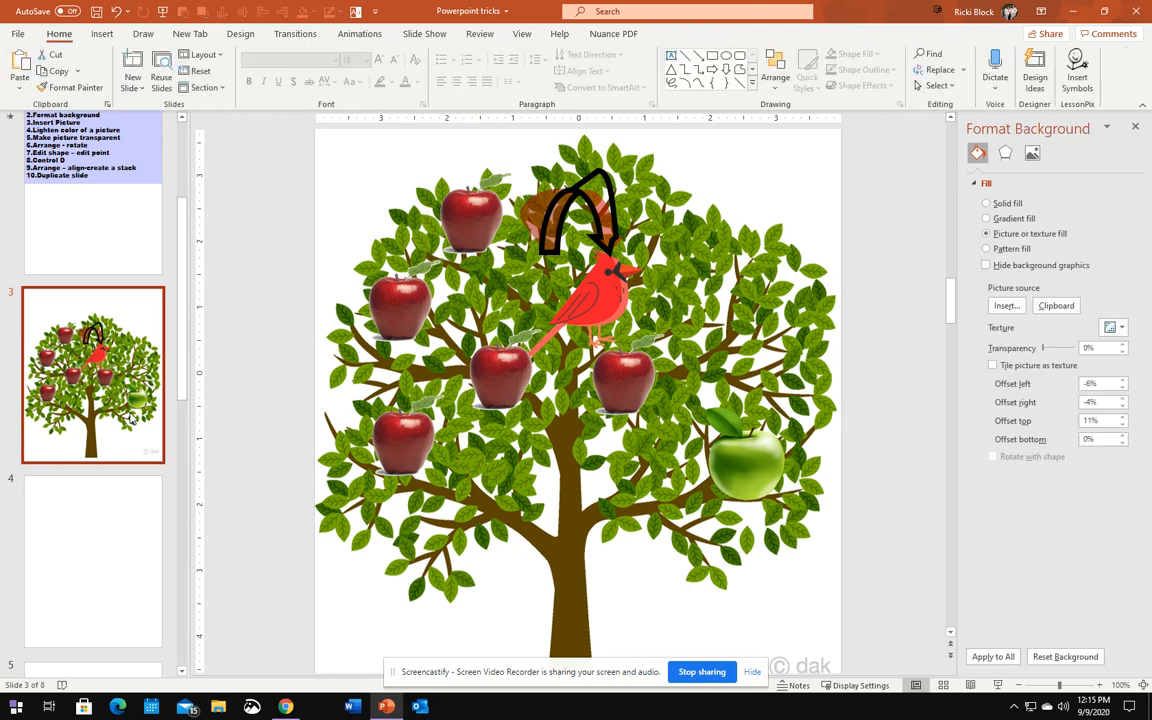
{"action": "right_click", "coordinate": [130, 424]}
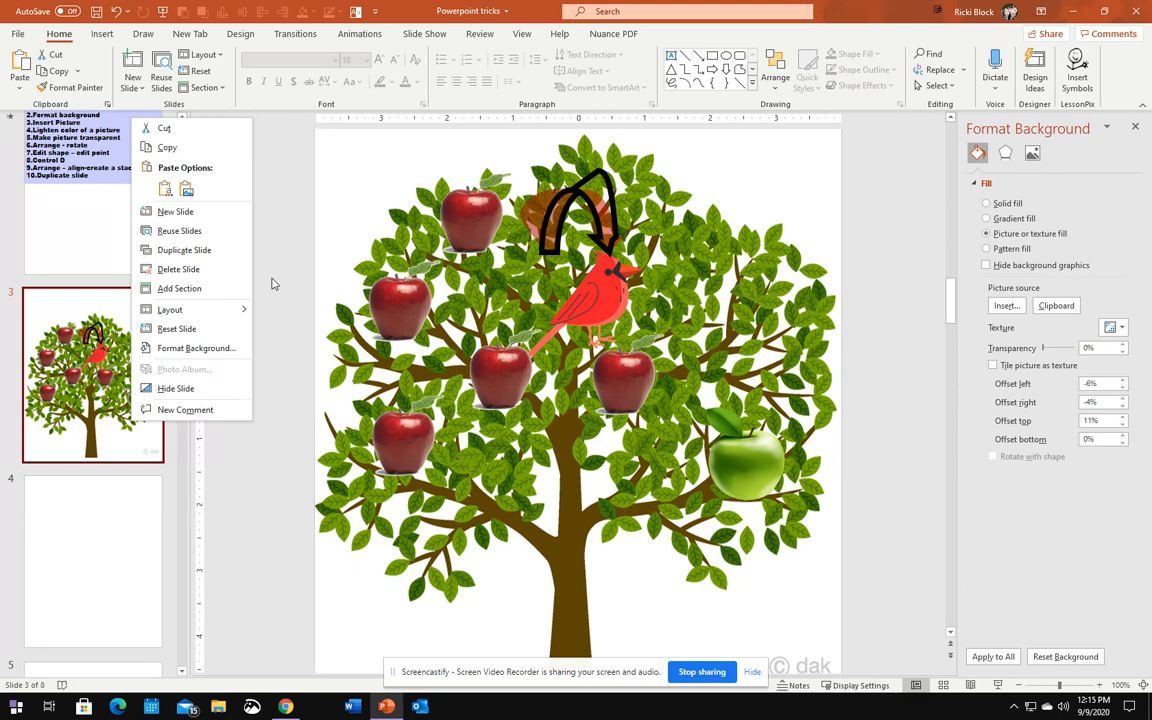
{"action": "left_click", "coordinate": [184, 251]}
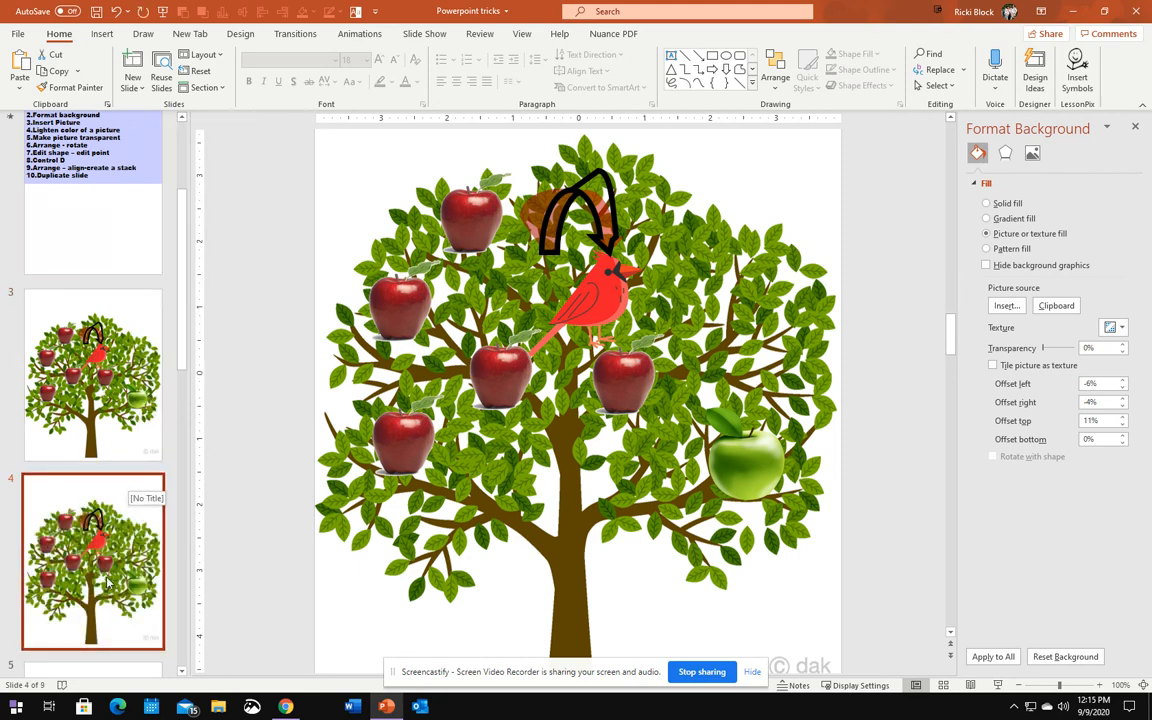
On the duplicated slide 4, cut the curved arrow and move the bird up to the treetop where the arrow was
{"action": "left_click", "coordinate": [575, 190]}
{"action": "right_click", "coordinate": [575, 190]}
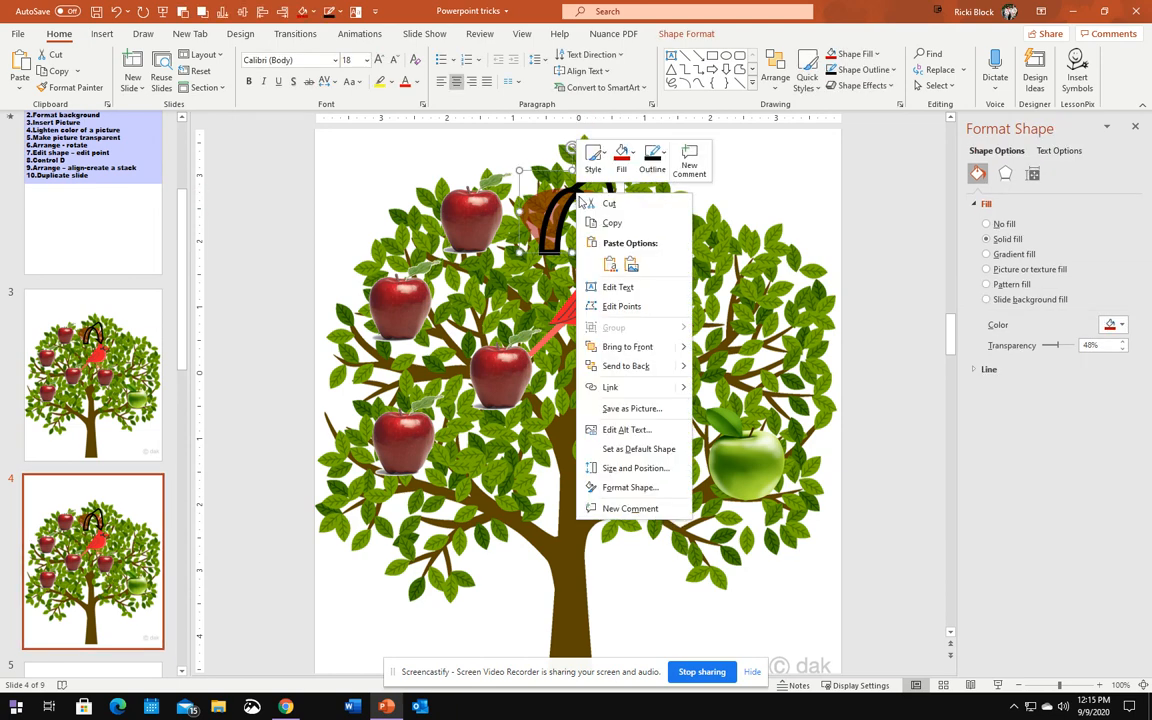
{"action": "left_click", "coordinate": [605, 200]}
{"action": "left_click", "coordinate": [628, 218]}
{"action": "left_click_drag", "start_coordinate": [595, 300], "coordinate": [613, 225]}
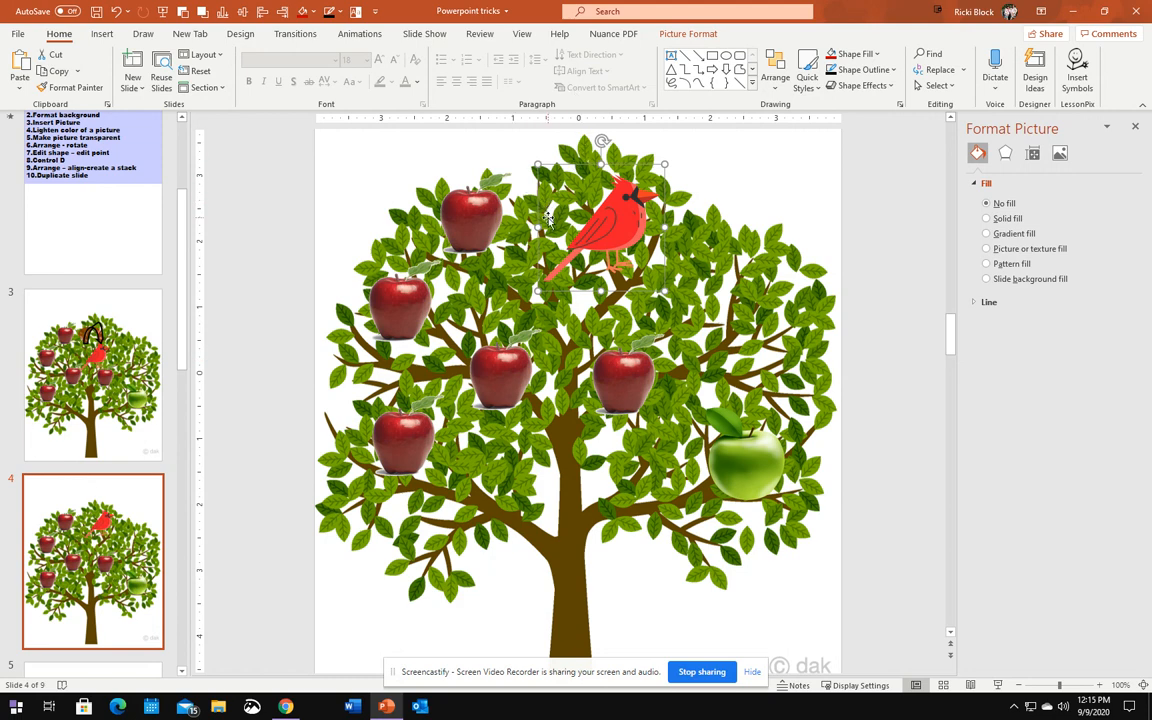
{"action": "left_click", "coordinate": [763, 181]}
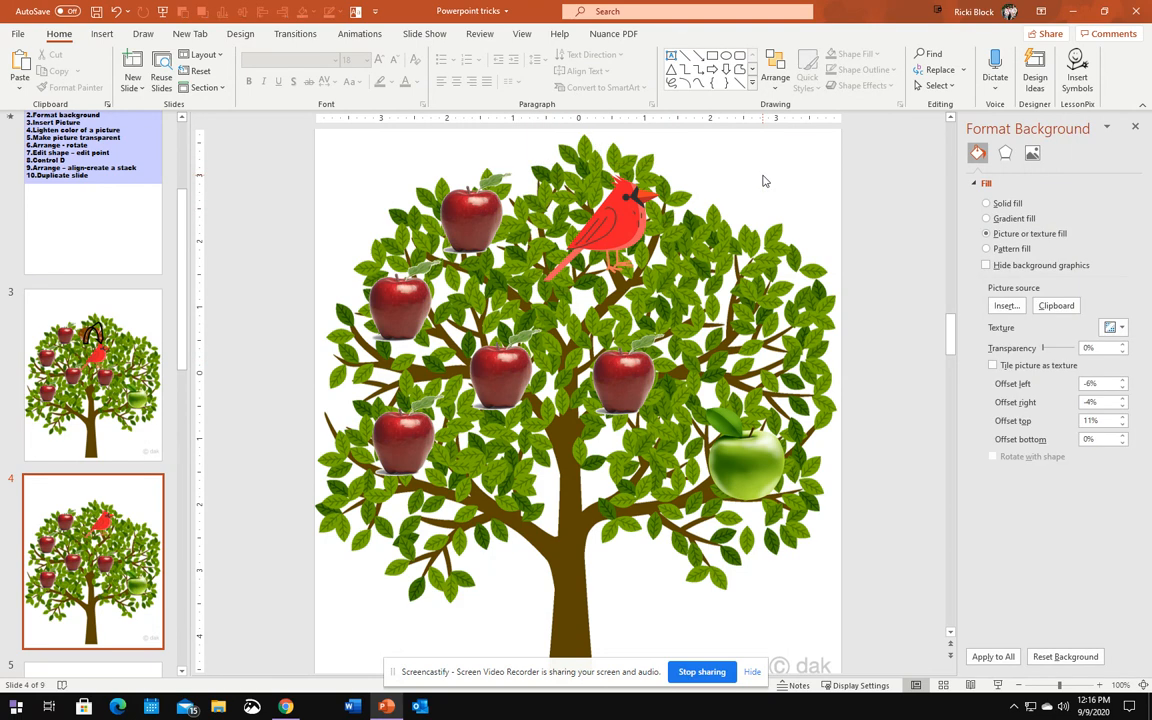